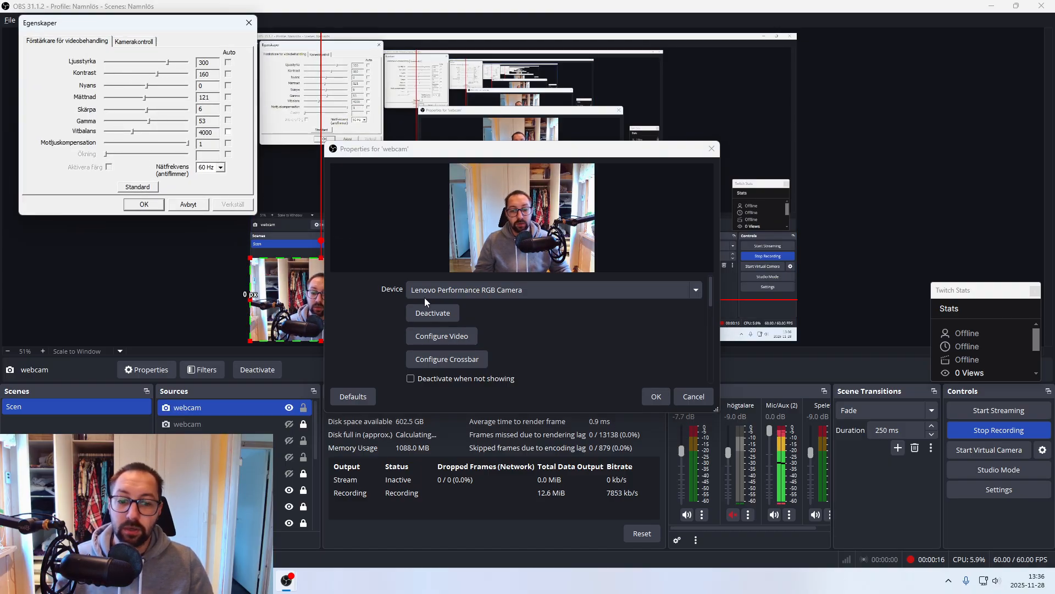
- Close the webcam's video configuration and properties without applying changes, and minimise OBS and Chrome to reach the desktop
{"action": "left_click", "coordinate": [188, 204]}
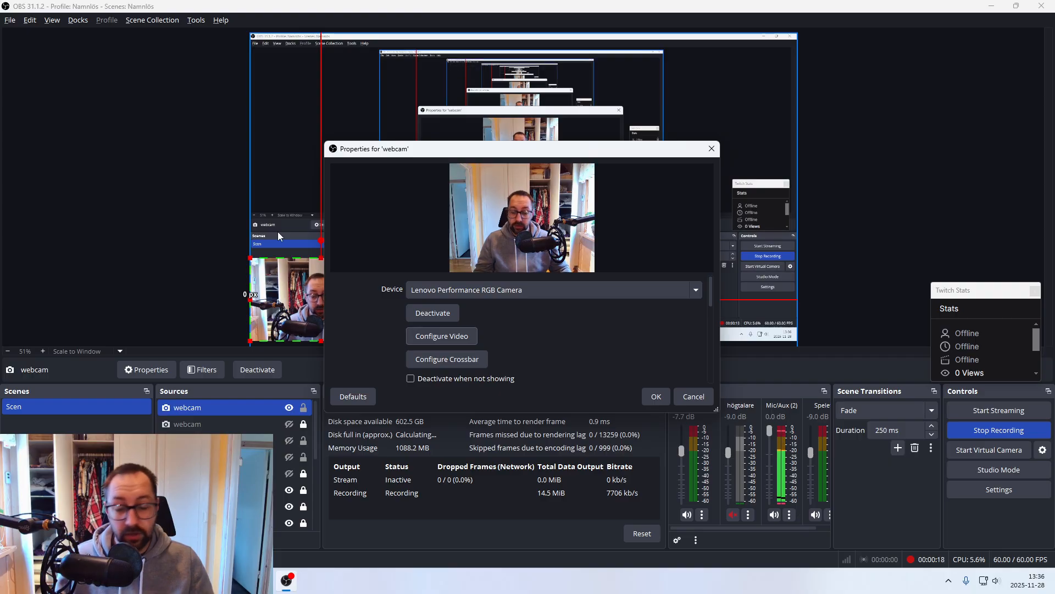
{"action": "left_click", "coordinate": [702, 401]}
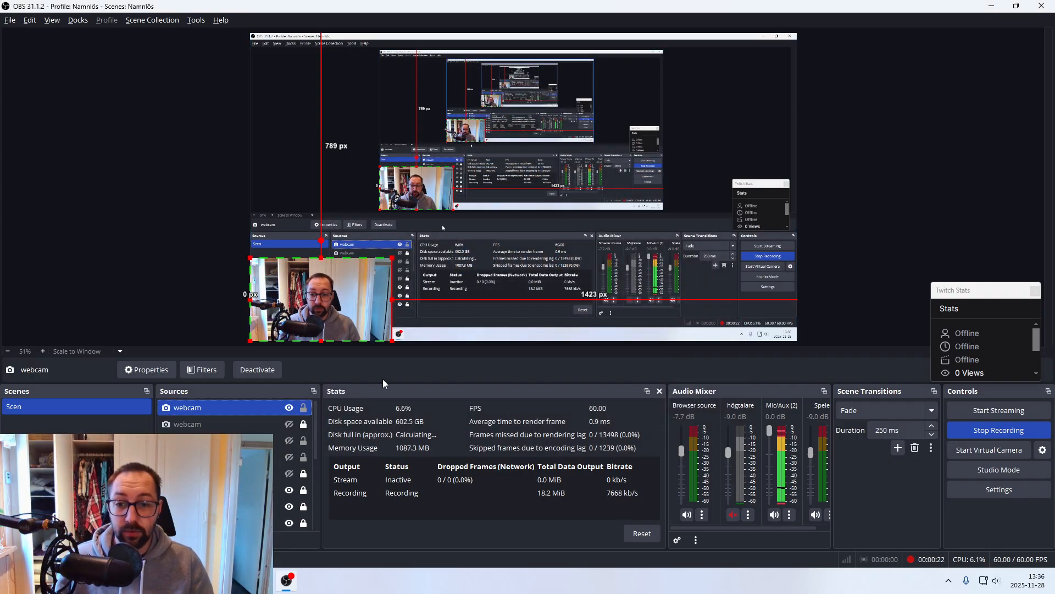
{"action": "left_click", "coordinate": [236, 422]}
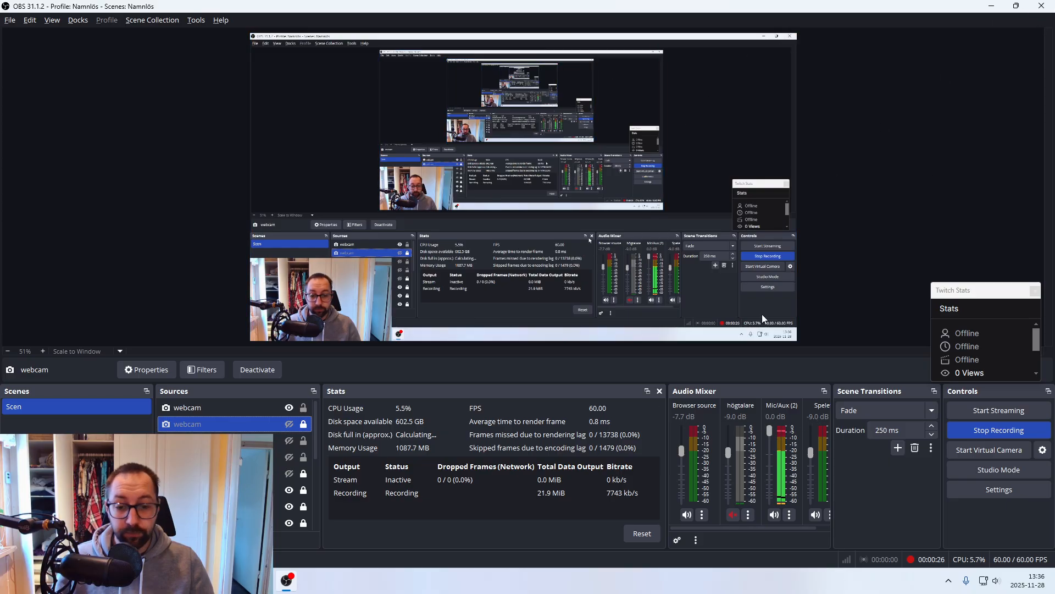
{"action": "left_click", "coordinate": [991, 6]}
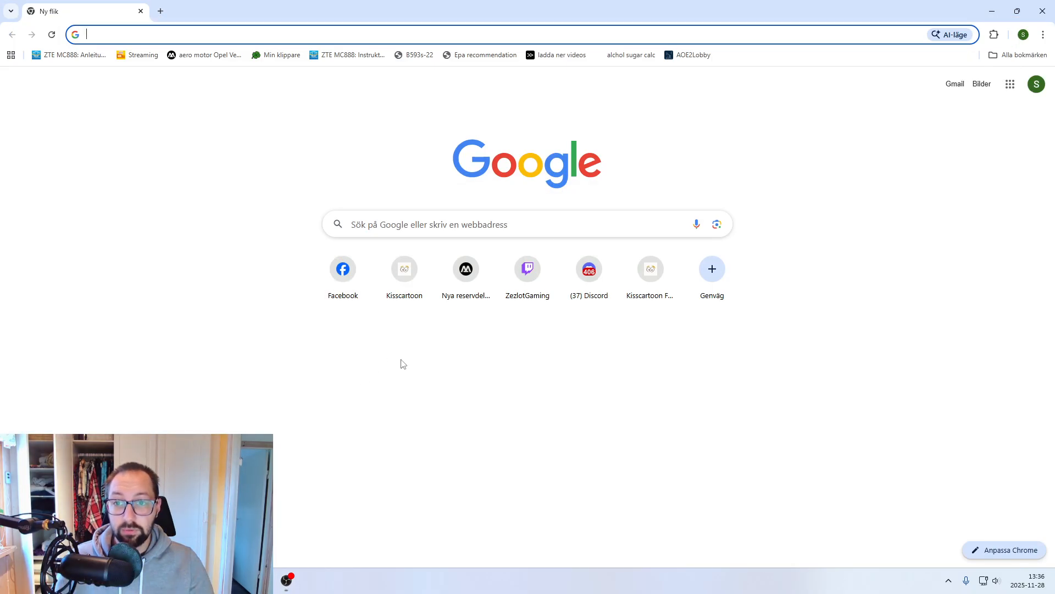
{"action": "left_click", "coordinate": [991, 11]}
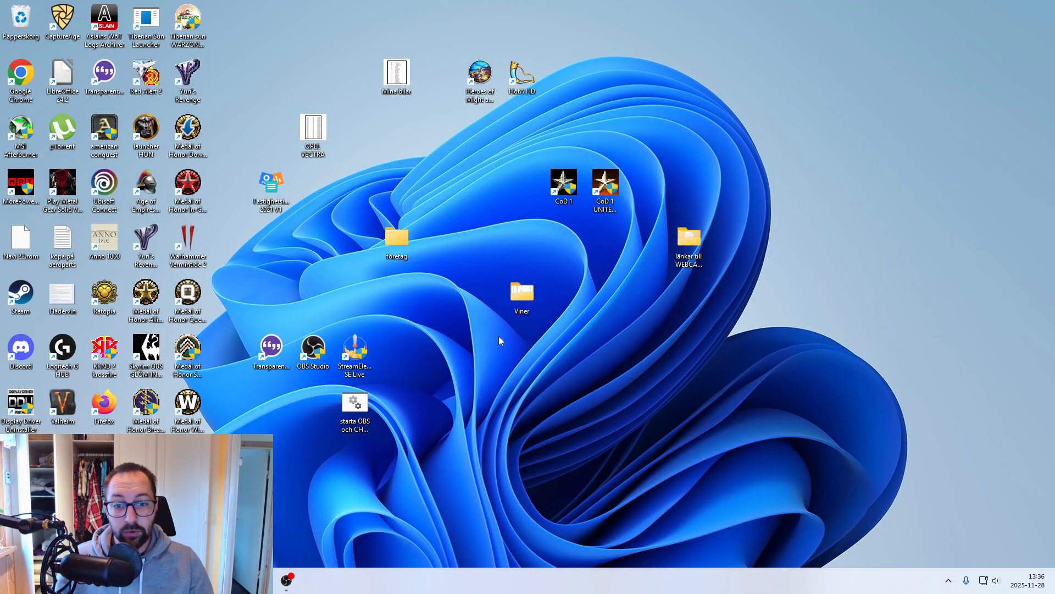
- Open the text file in the desktop folder "länkar till WEBCAM video fix" and copy the link under WEBCAM CONFIG
{"action": "double_click", "coordinate": [689, 242]}
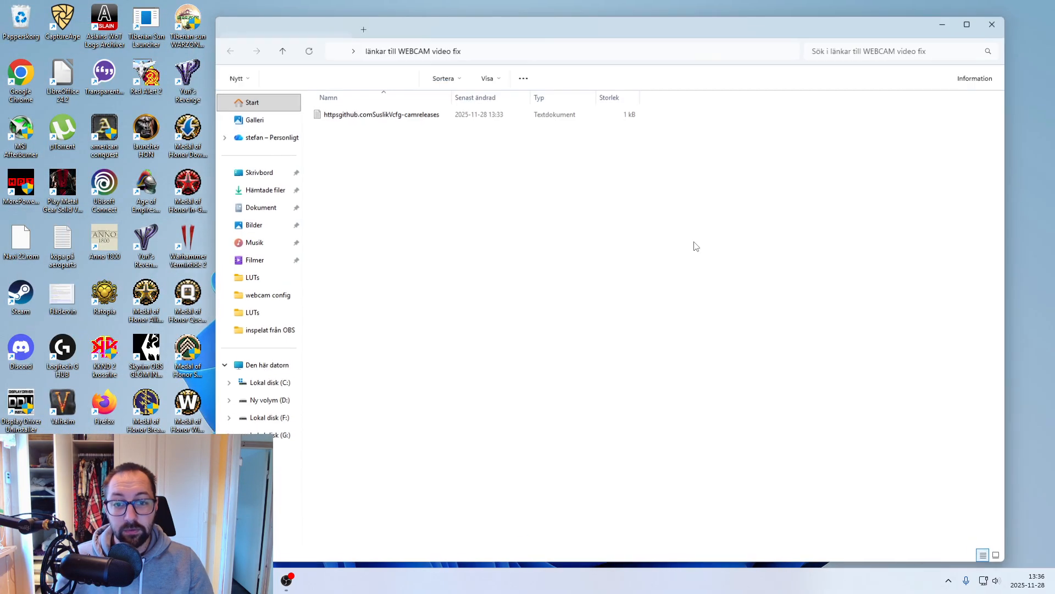
{"action": "double_click", "coordinate": [405, 116]}
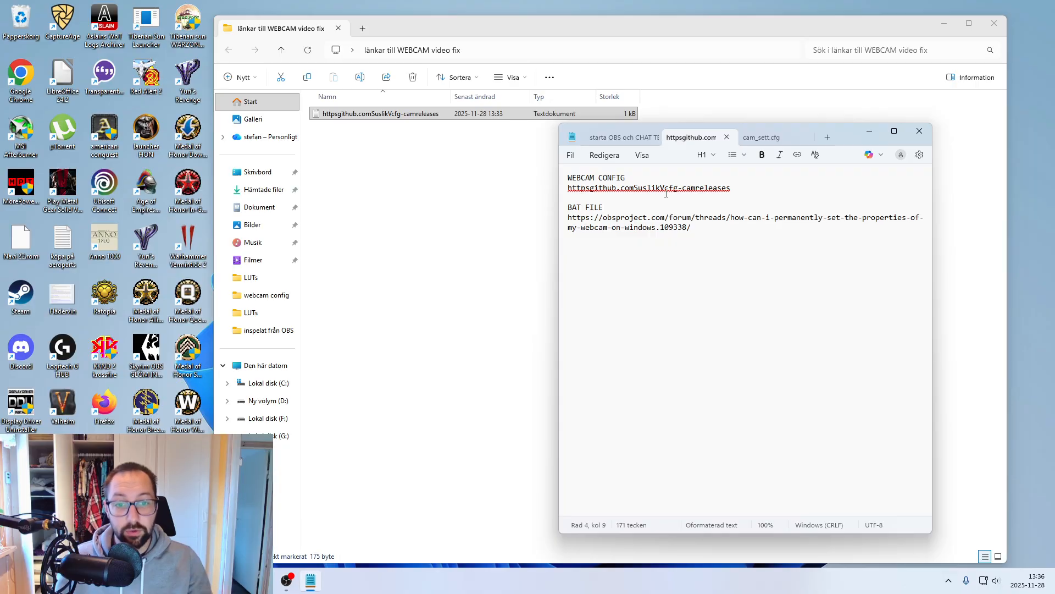
{"action": "left_click_drag", "start_coordinate": [731, 187], "coordinate": [570, 192]}
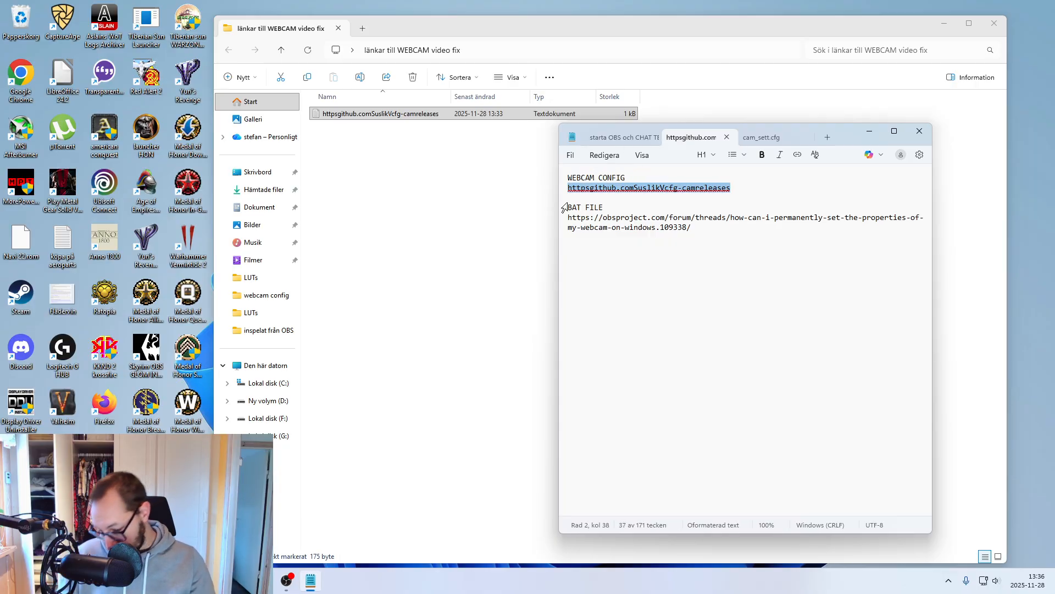
- Switch to Chrome, search for the copied WEBCAM CONFIG link and open the SuslikV/cfg-cam releases page on GitHub
{"action": "left_click", "coordinate": [238, 581]}
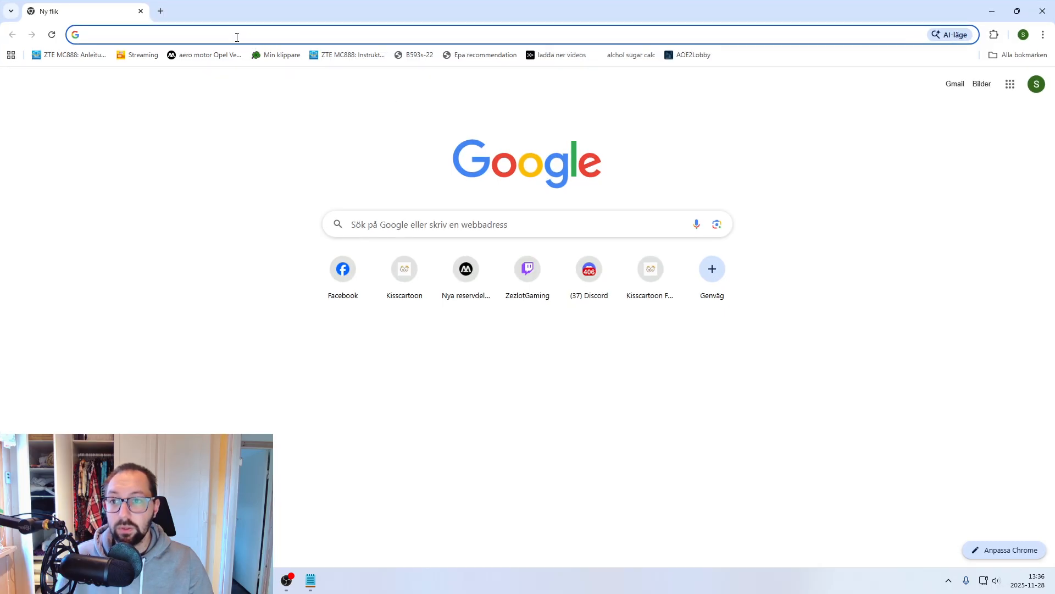
{"action": "type", "text": "httpsgithub.comSuslikVcfg-camreleases"}
{"action": "key", "text": "Return"}
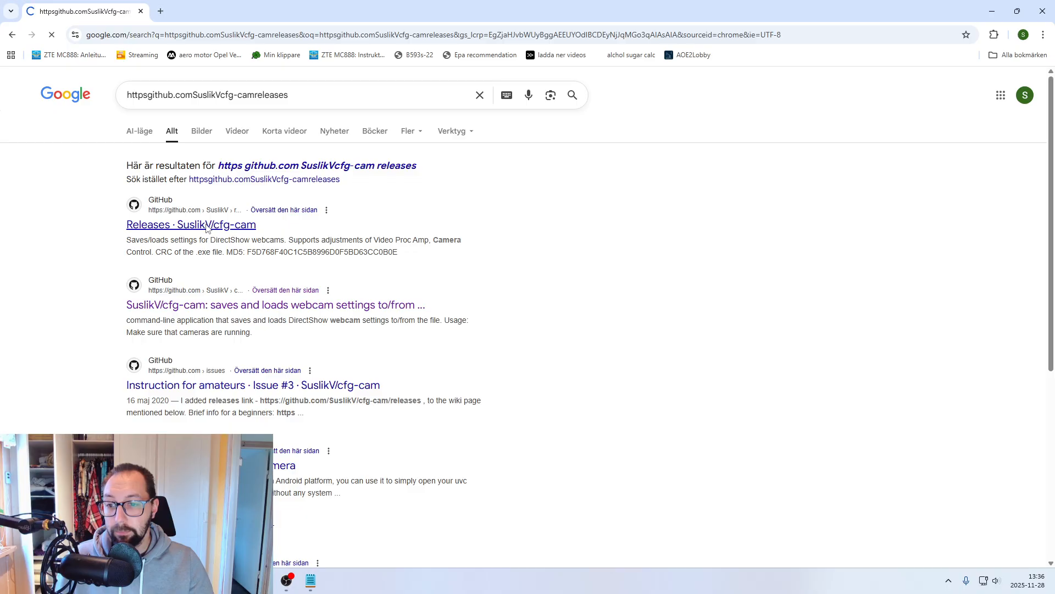
{"action": "left_click", "coordinate": [207, 227]}
- Download WebCameraConfig.exe from the WebCameraConfig 1.0 release assets and minimise the browser
{"action": "scroll", "coordinate": [374, 454], "scroll_direction": "down", "scroll_amount": 1}
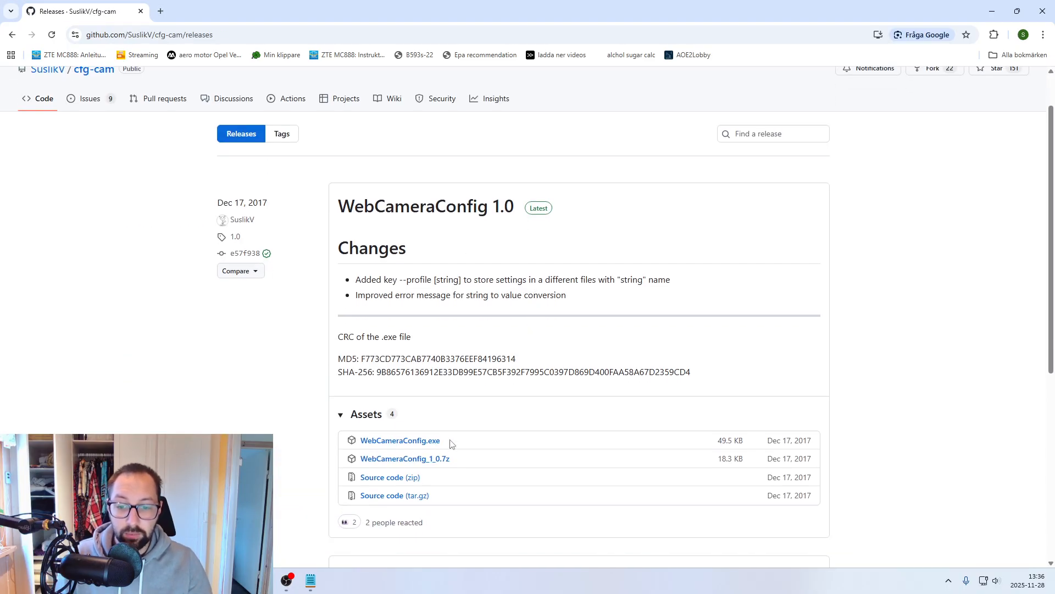
{"action": "left_click_drag", "start_coordinate": [450, 443], "coordinate": [397, 444]}
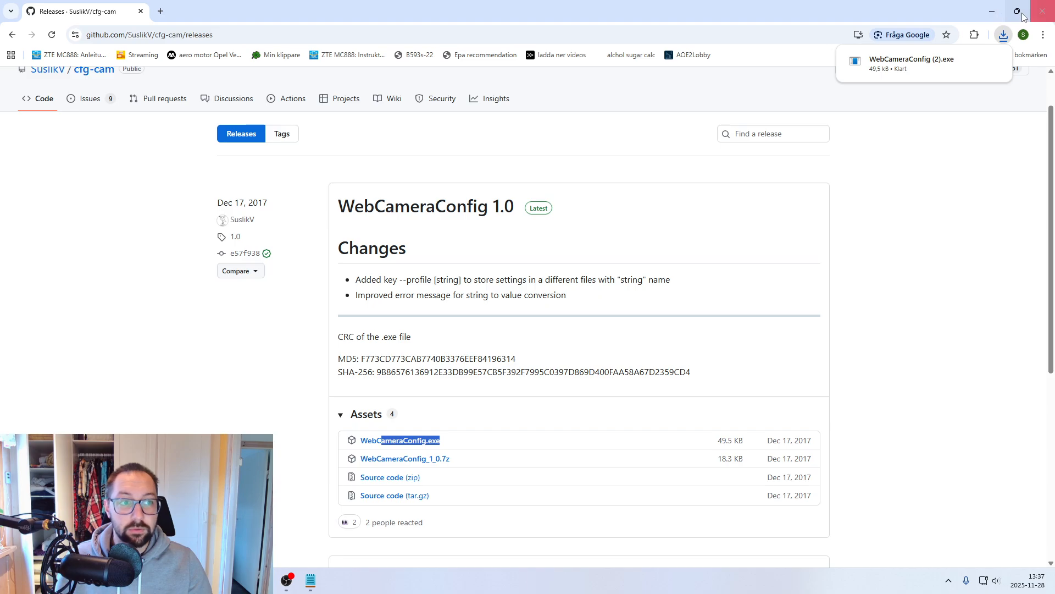
{"action": "left_click", "coordinate": [994, 10]}
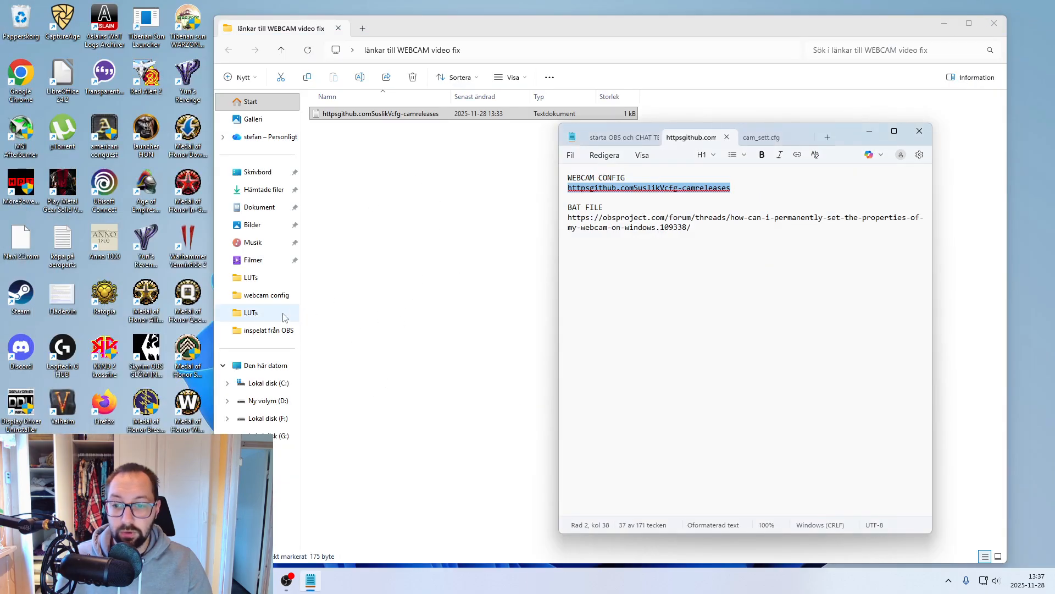
- Check the downloaded program in Hämtade filer, then select WebCameraConfig in the webcam config folder under Dokument
{"action": "left_click", "coordinate": [269, 192]}
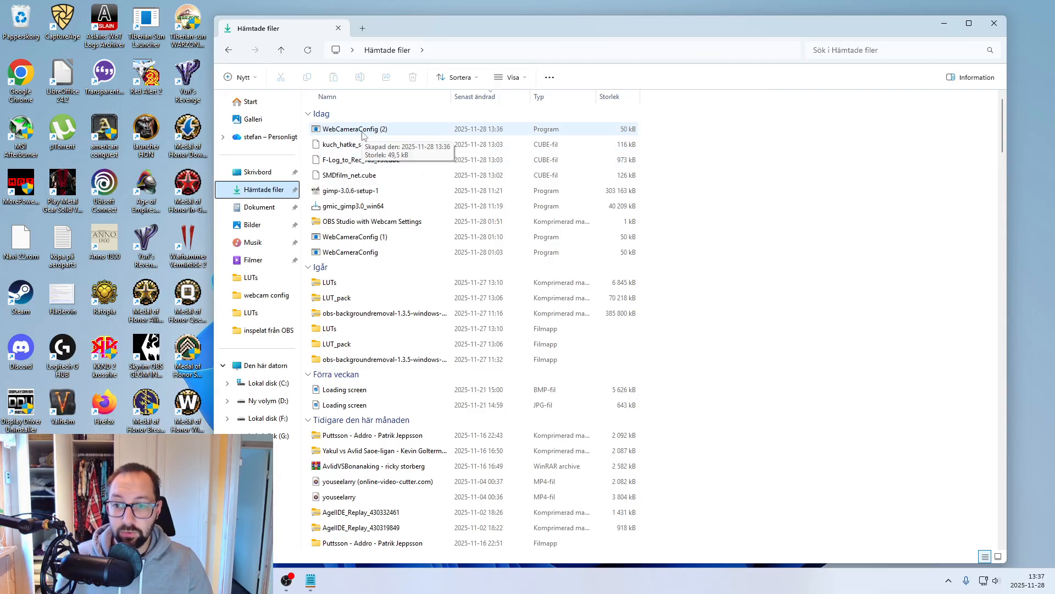
{"action": "left_click", "coordinate": [275, 214]}
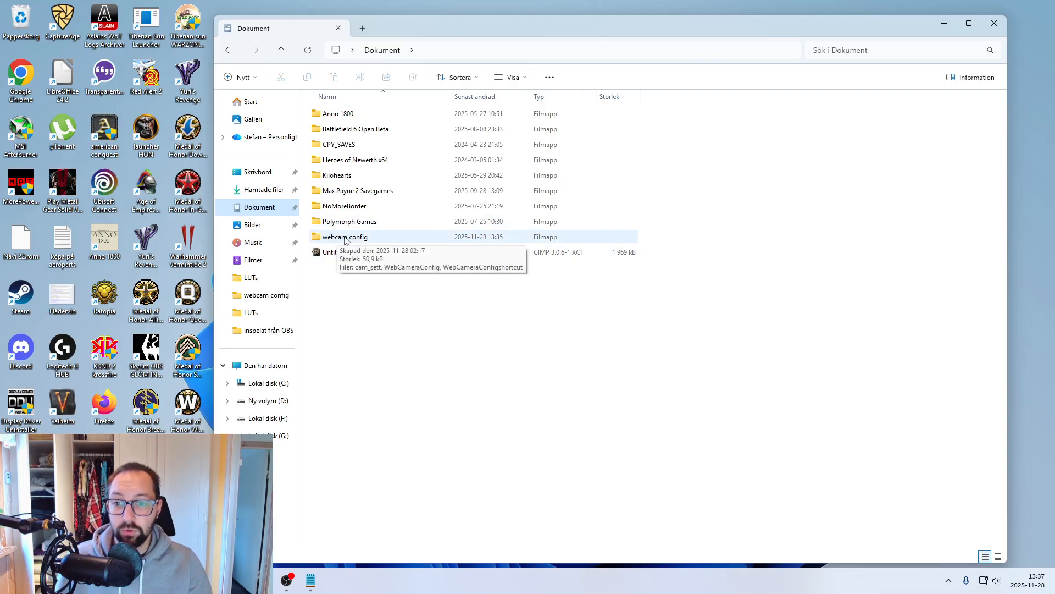
{"action": "double_click", "coordinate": [360, 238]}
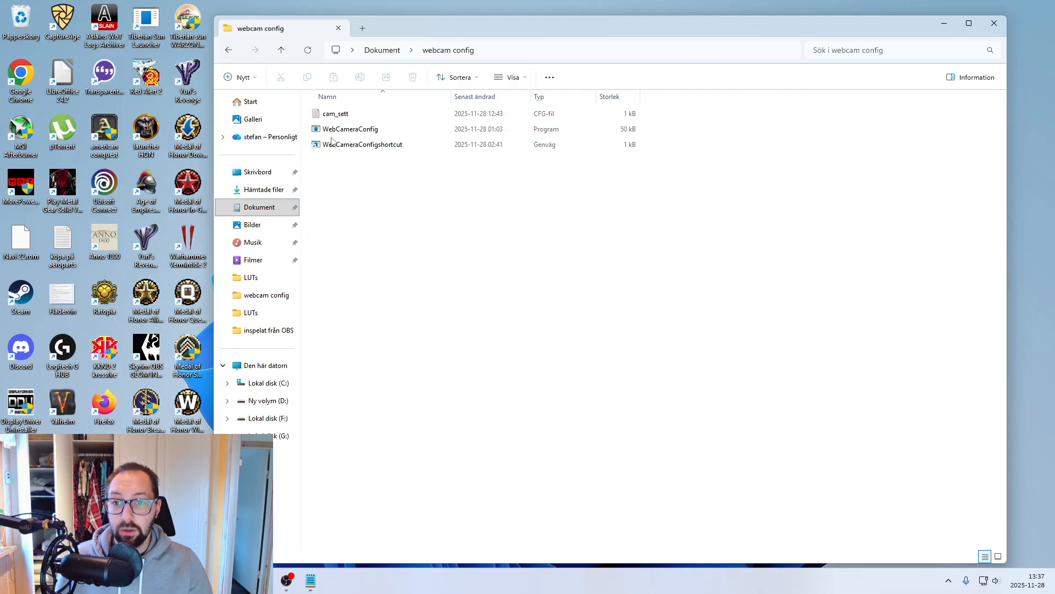
{"action": "left_click", "coordinate": [355, 130]}
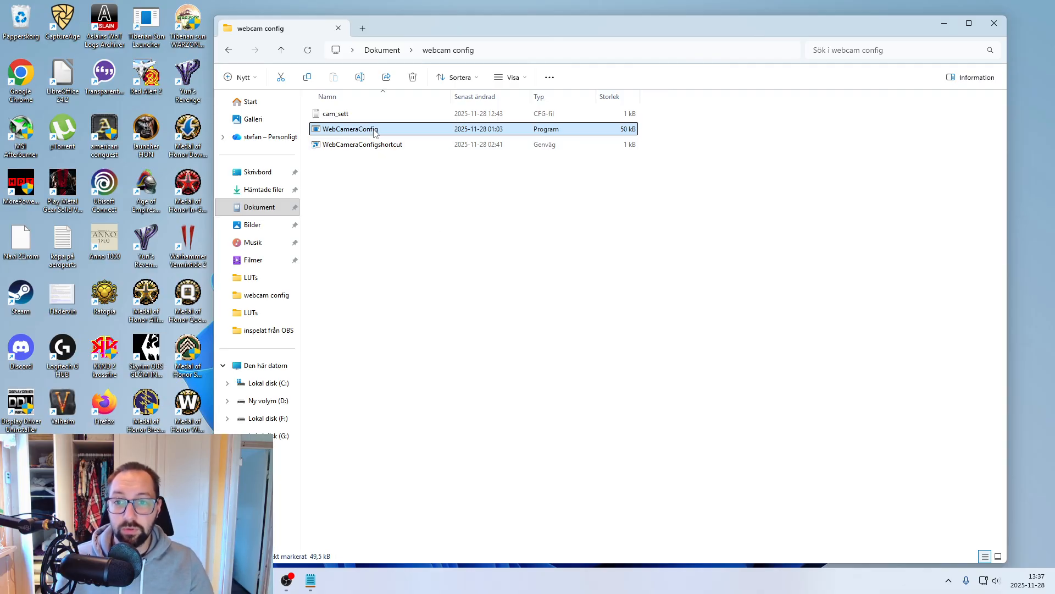
- Switch to OBS, review the webcam's video processing and camera control settings under Configure Video, and confirm them as they are
{"action": "left_click", "coordinate": [286, 579]}
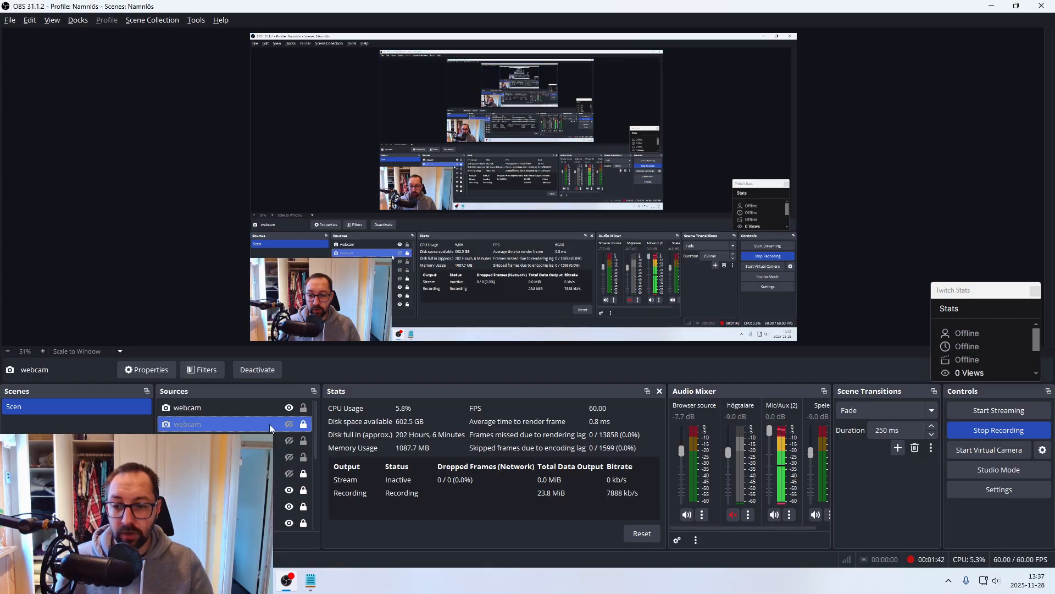
{"action": "double_click", "coordinate": [256, 413]}
{"action": "left_click", "coordinate": [442, 336]}
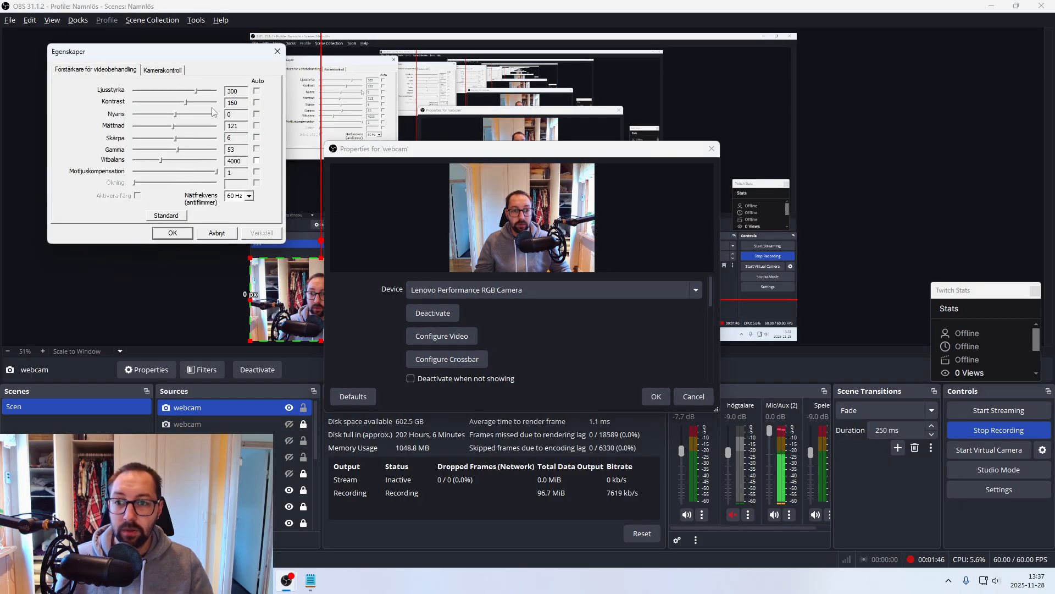
{"action": "left_click", "coordinate": [158, 74]}
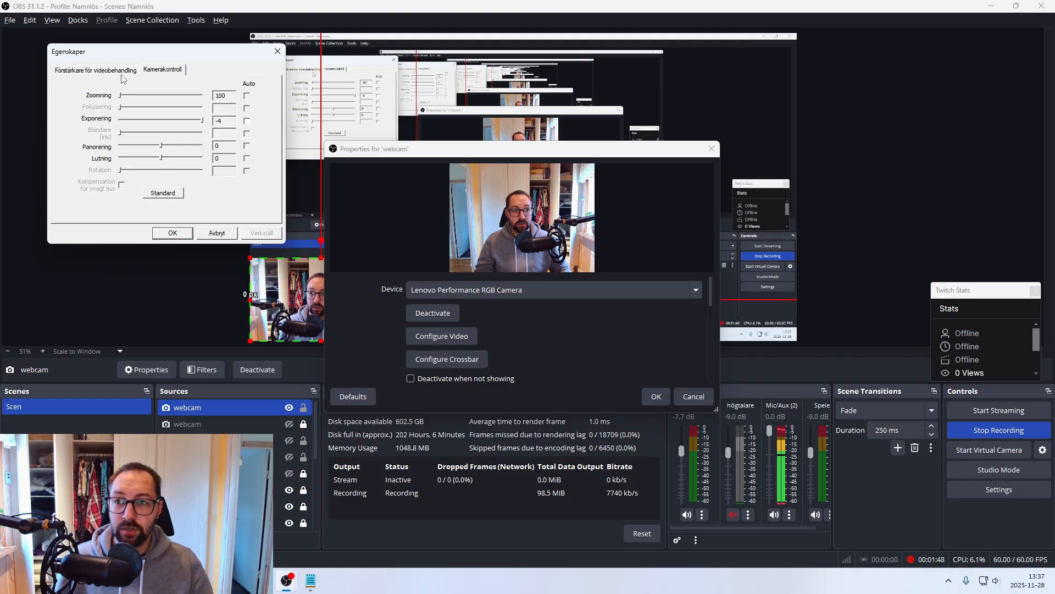
{"action": "left_click", "coordinate": [128, 75]}
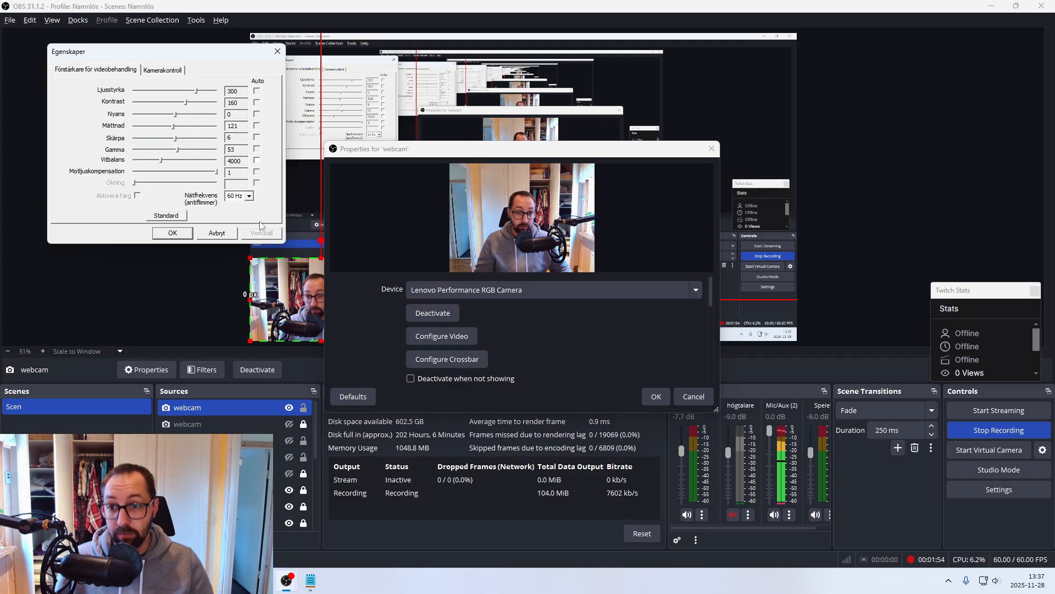
{"action": "left_click", "coordinate": [172, 233]}
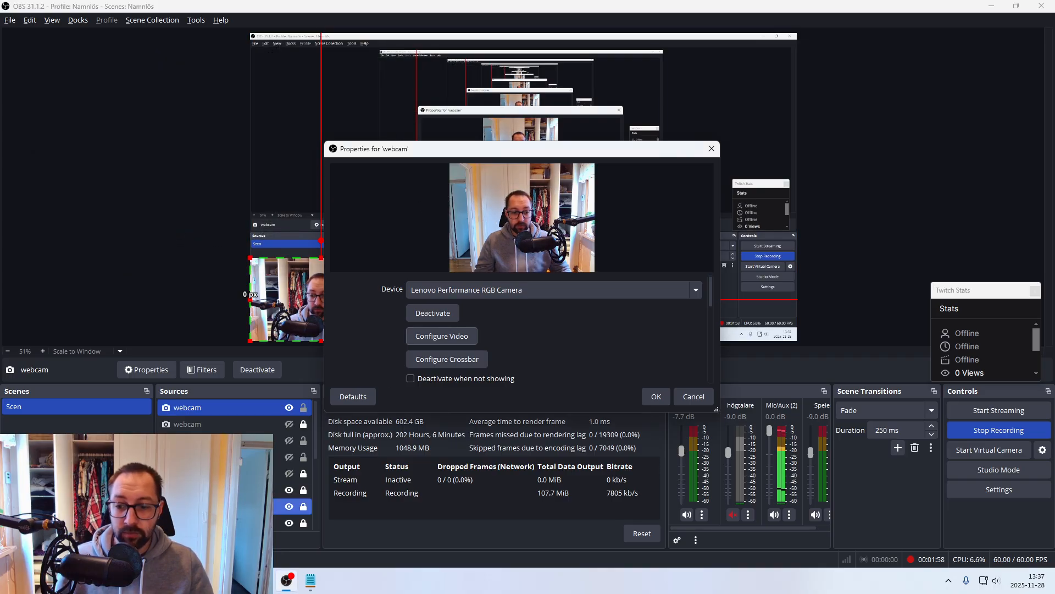
- Open Command Prompt, run WebCameraConfig.exe from the webcam config folder with the --savedev option, and close the prompt
{"action": "key", "text": "super"}
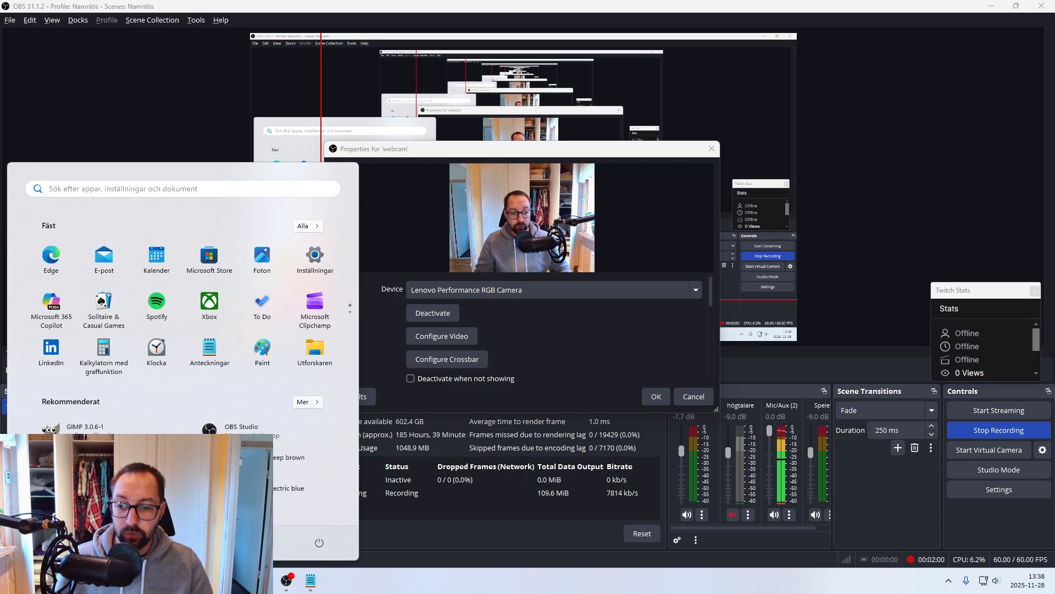
{"action": "type", "text": "cmd"}
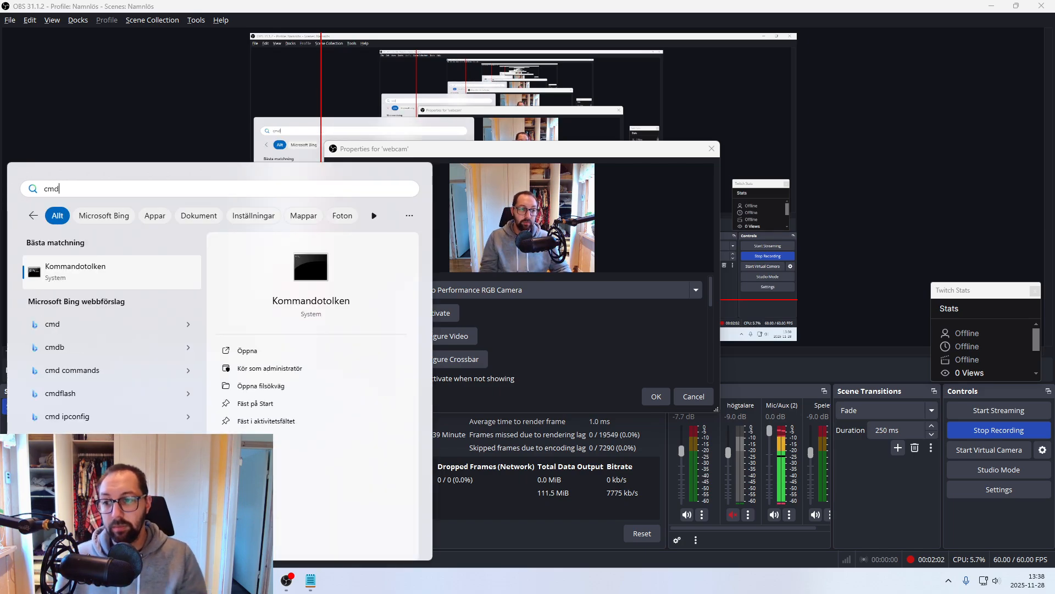
{"action": "left_click", "coordinate": [119, 279]}
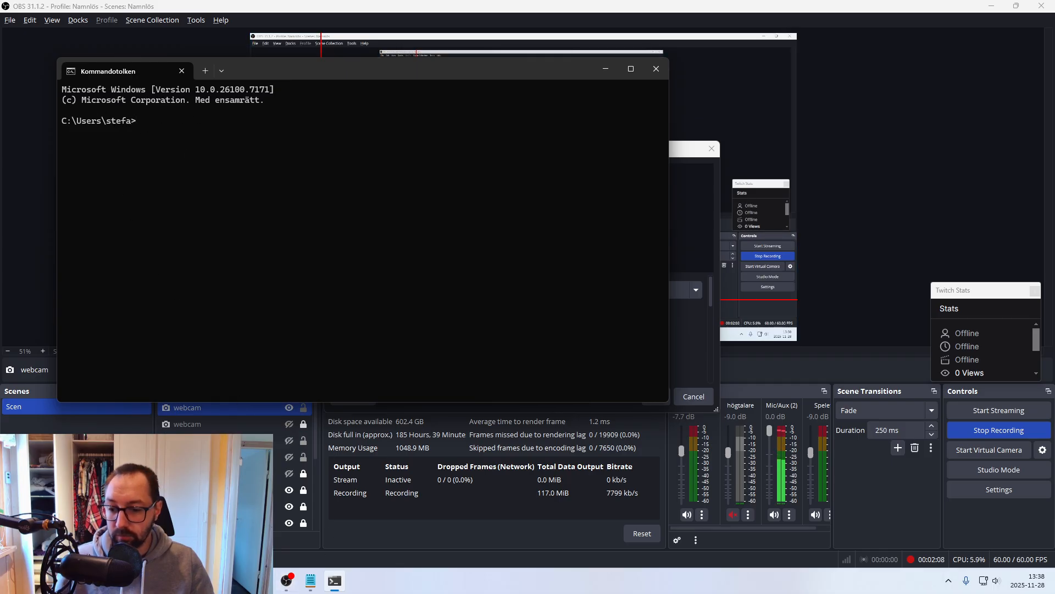
{"action": "left_click", "coordinate": [262, 580]}
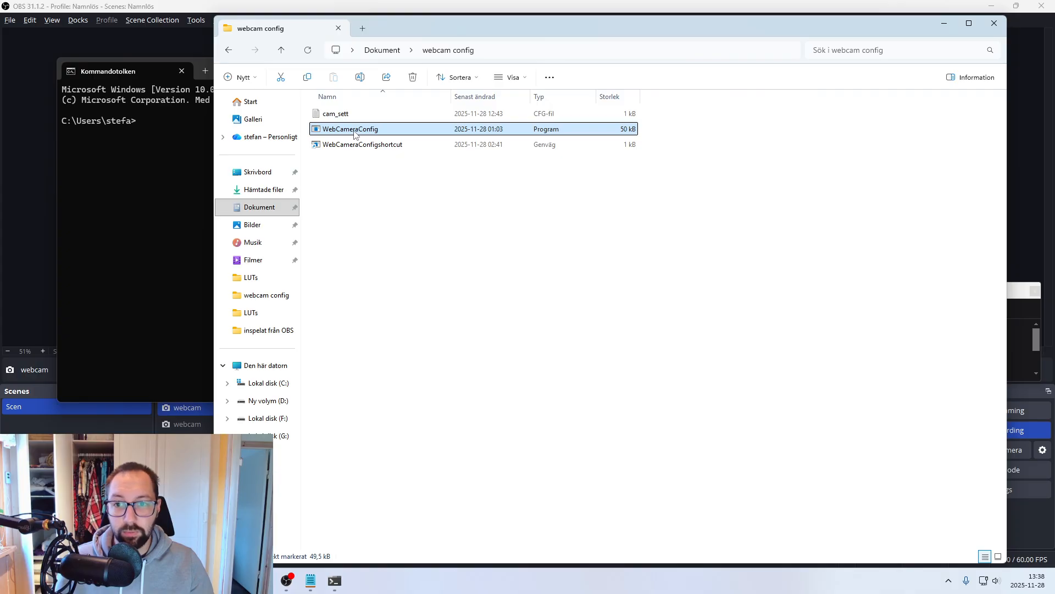
{"action": "left_click_drag", "start_coordinate": [355, 134], "coordinate": [166, 125]}
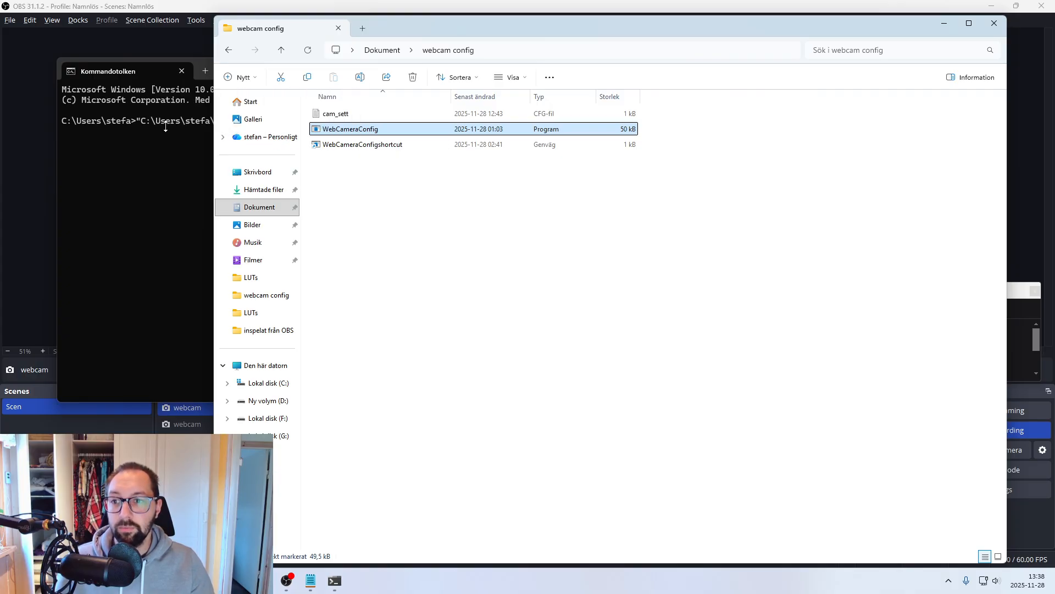
{"action": "left_click", "coordinate": [157, 199]}
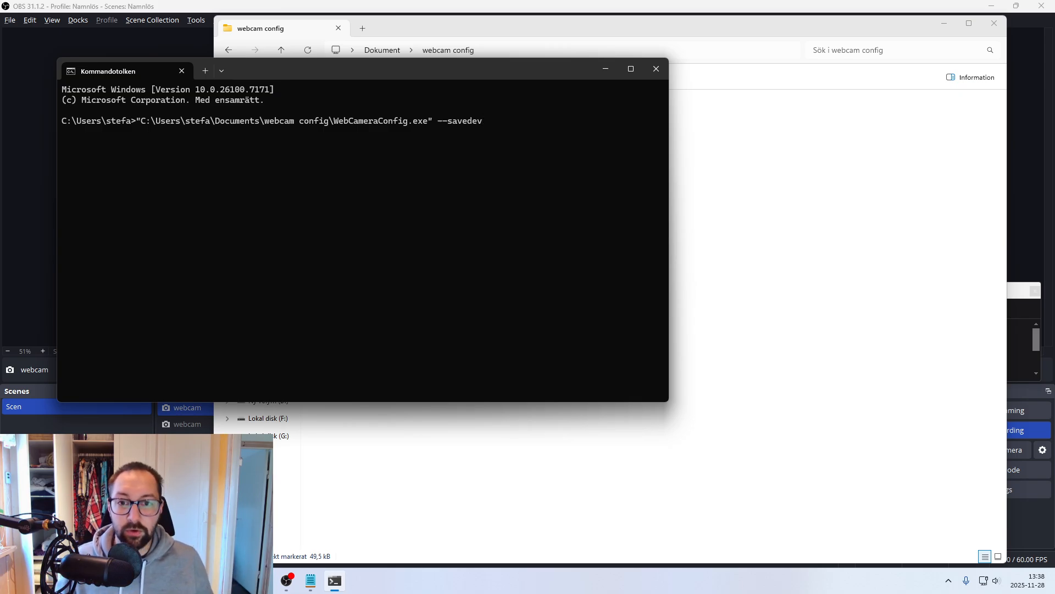
{"action": "key", "text": "Return"}
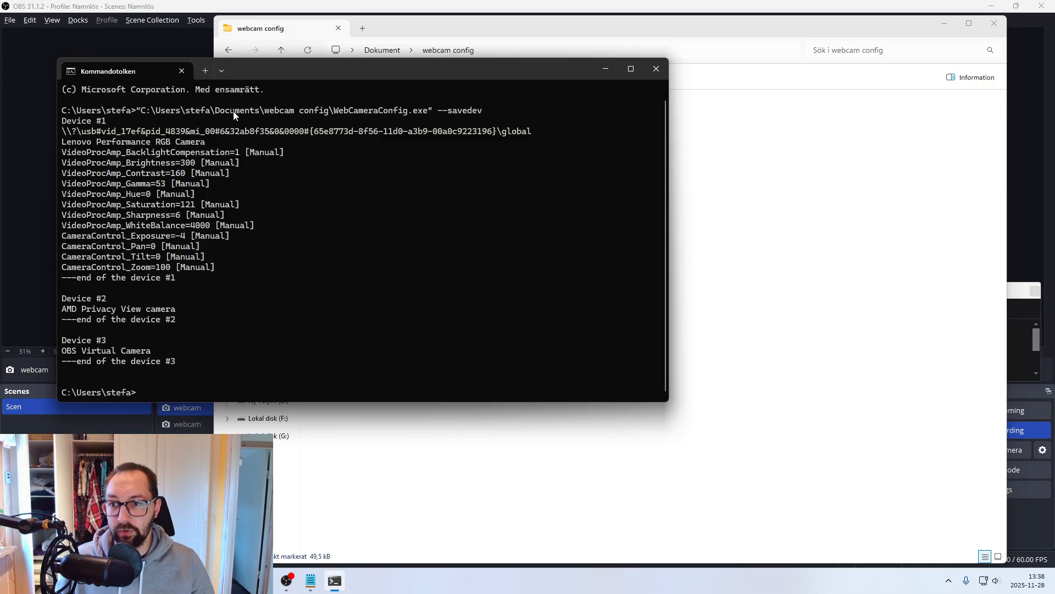
{"action": "left_click", "coordinate": [651, 71]}
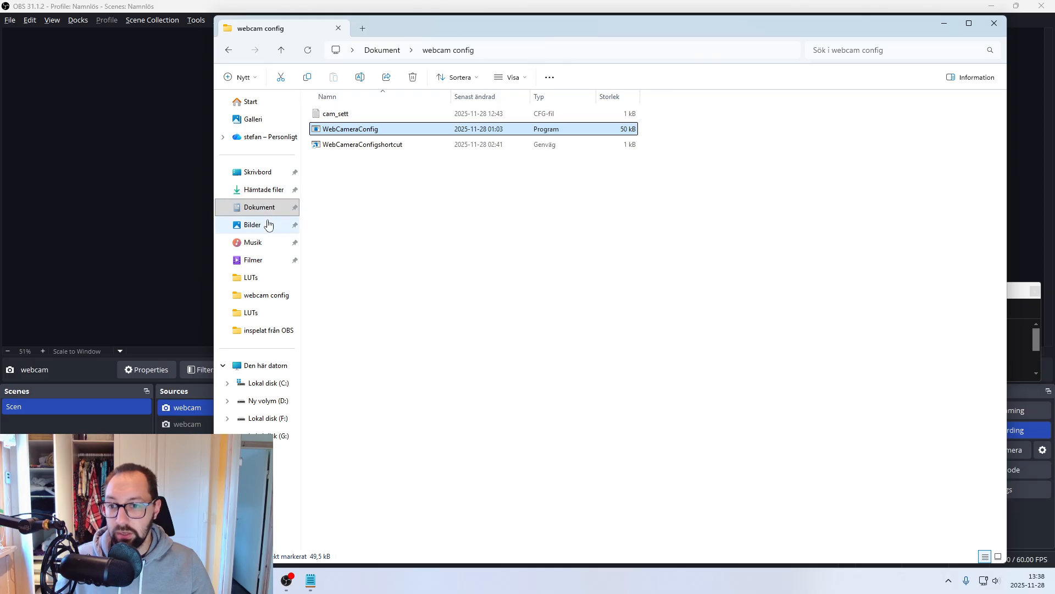
- Open the cam_sett file in the user's profile folder on drive C: and examine the saved Lenovo Performance RGB Camera settings
{"action": "left_click", "coordinate": [269, 386]}
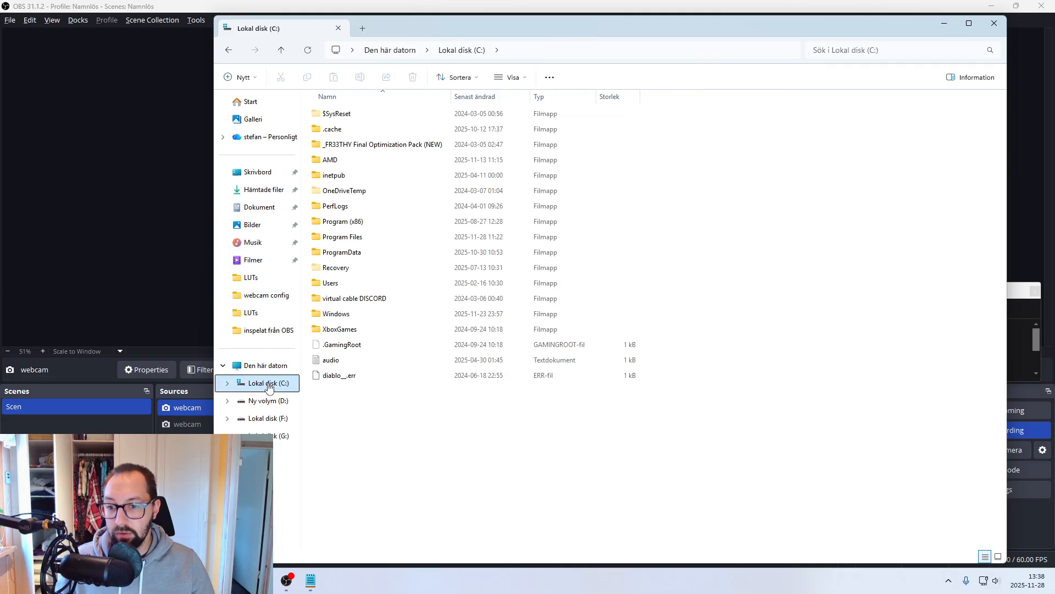
{"action": "double_click", "coordinate": [343, 283]}
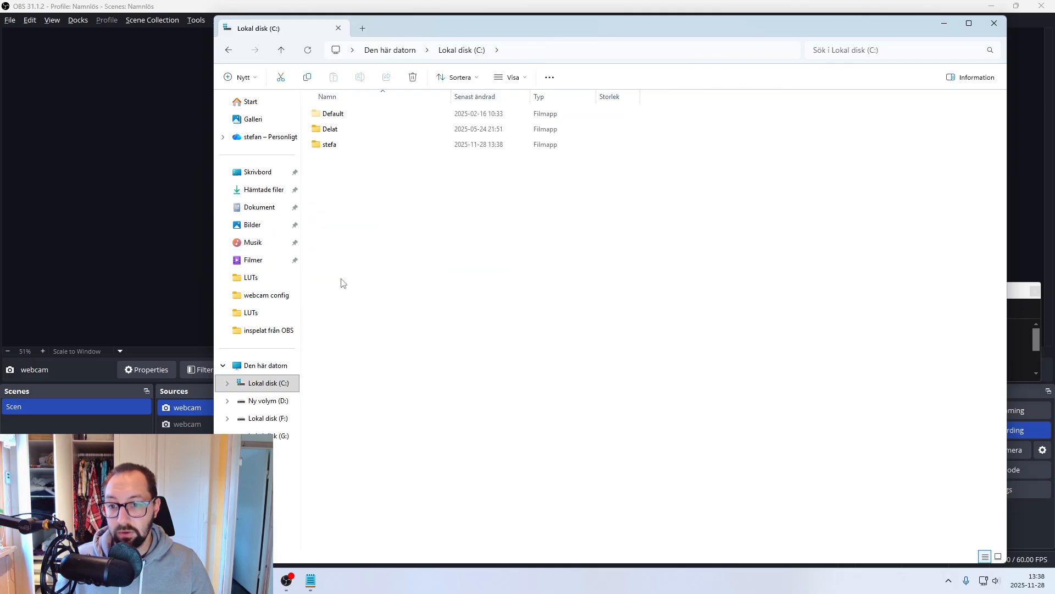
{"action": "double_click", "coordinate": [349, 145]}
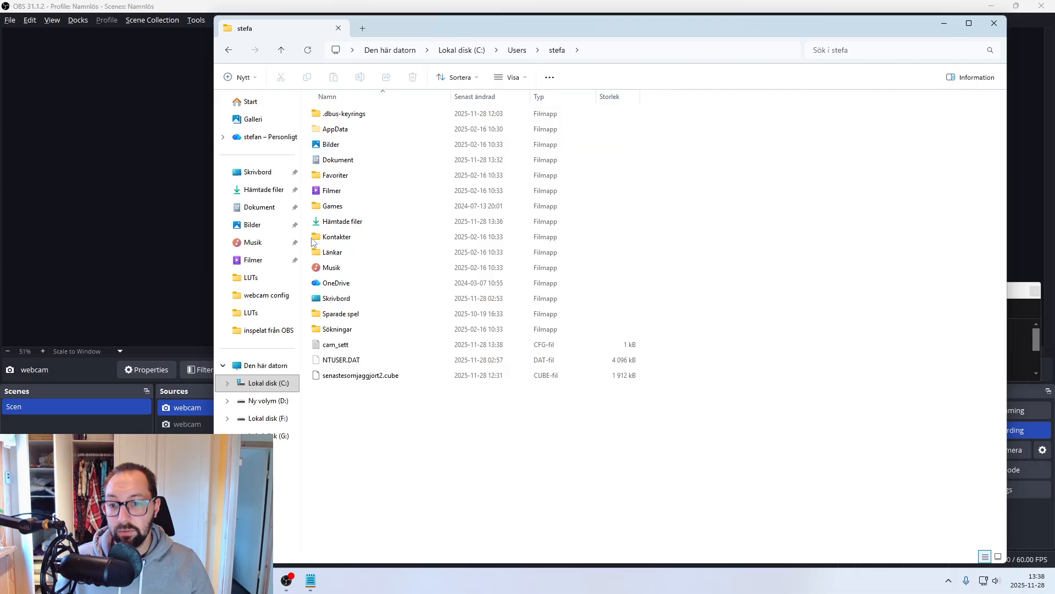
{"action": "double_click", "coordinate": [351, 345]}
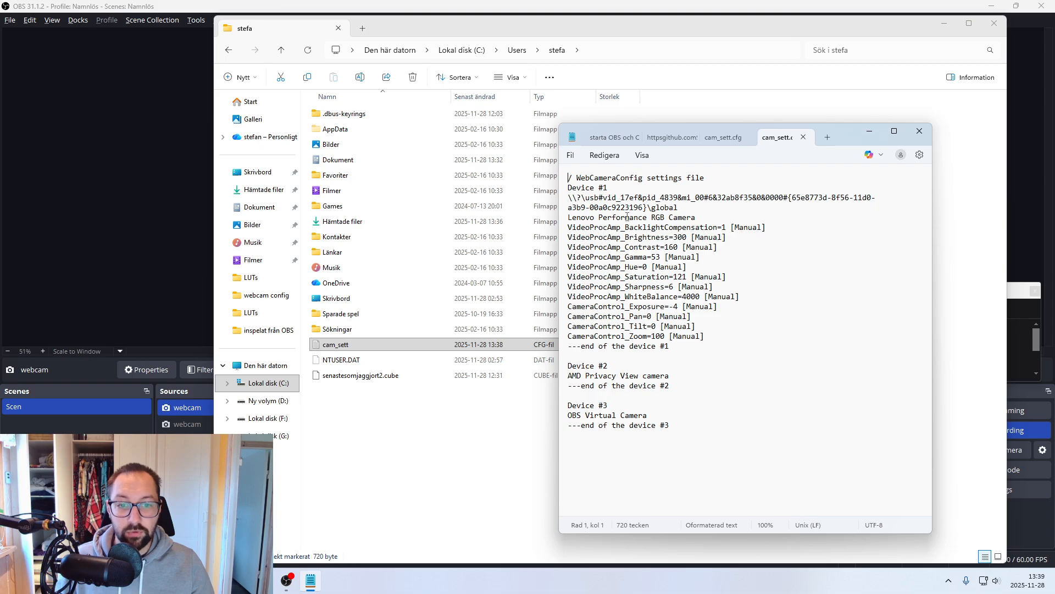
{"action": "left_click_drag", "start_coordinate": [625, 217], "coordinate": [682, 307]}
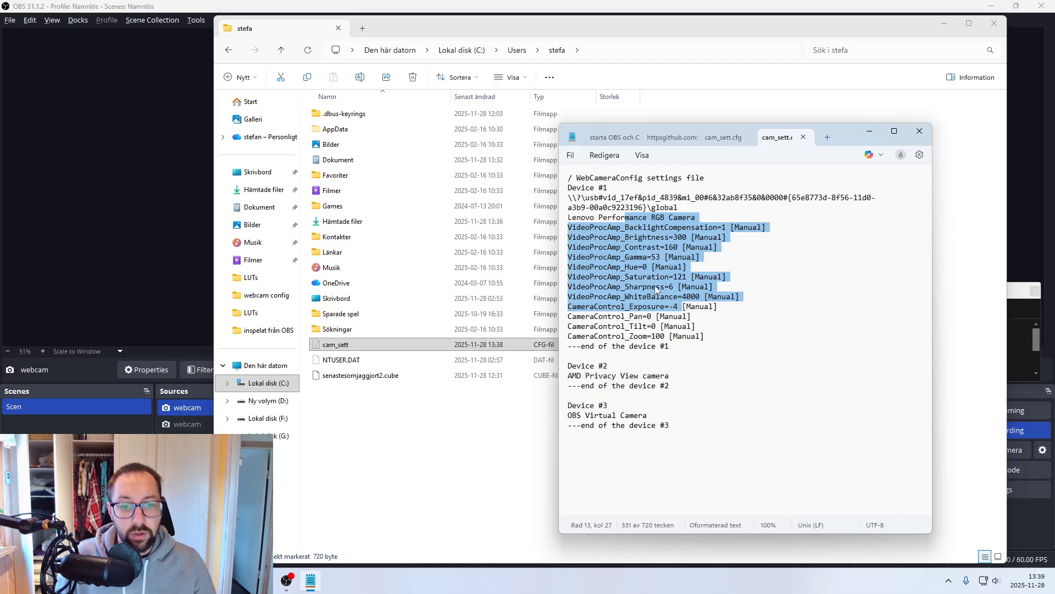
- Close the cam_sett file, check its folder location on drive C:, and open the webcam config folder under Dokument
{"action": "left_click", "coordinate": [920, 130]}
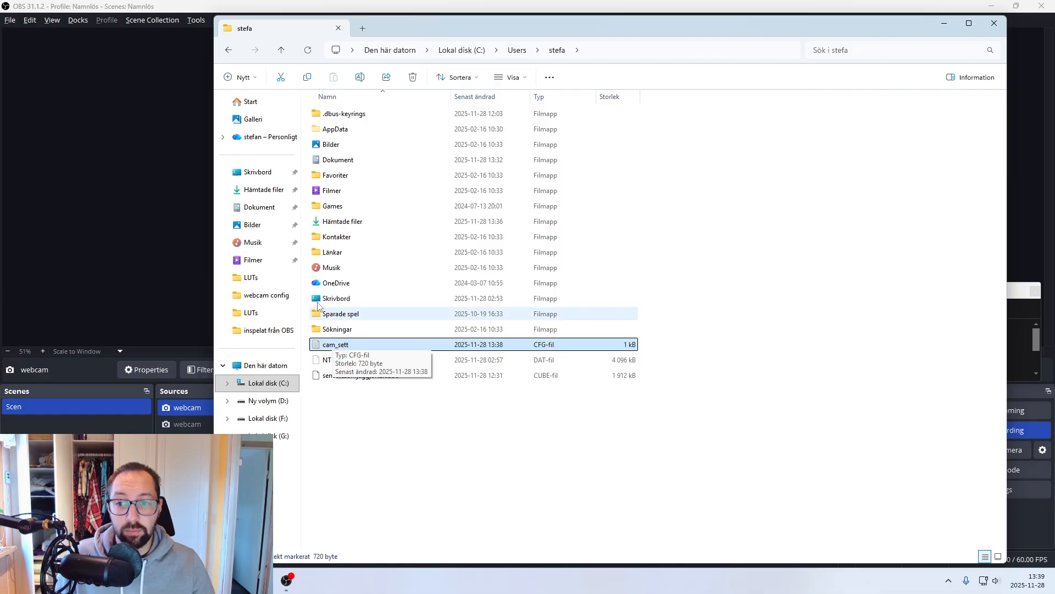
{"action": "left_click", "coordinate": [265, 207]}
{"action": "double_click", "coordinate": [346, 239]}
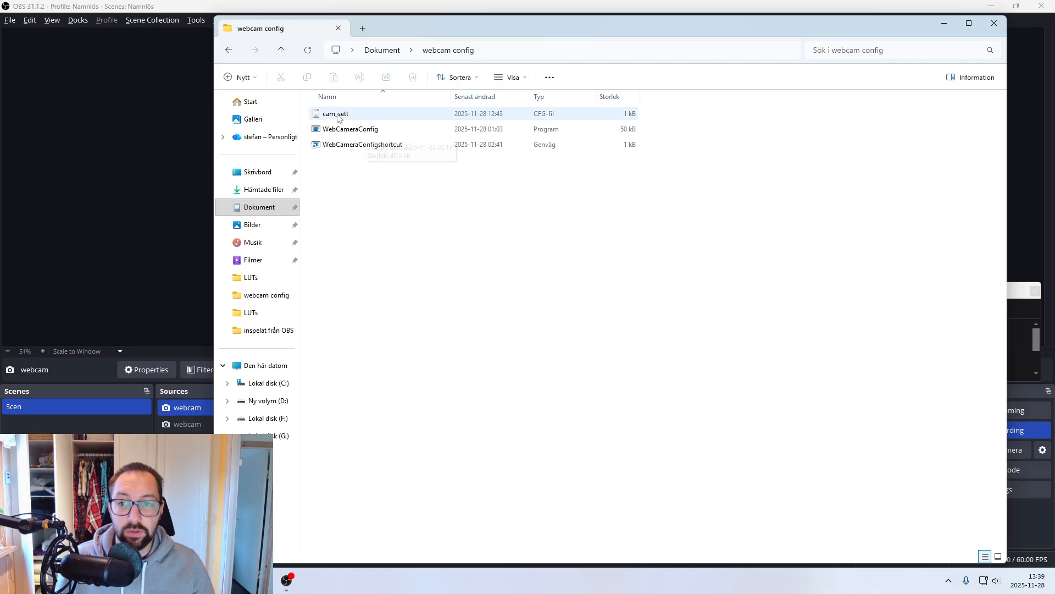
{"action": "key", "text": "alt+Left"}
{"action": "key", "text": "alt+Left"}
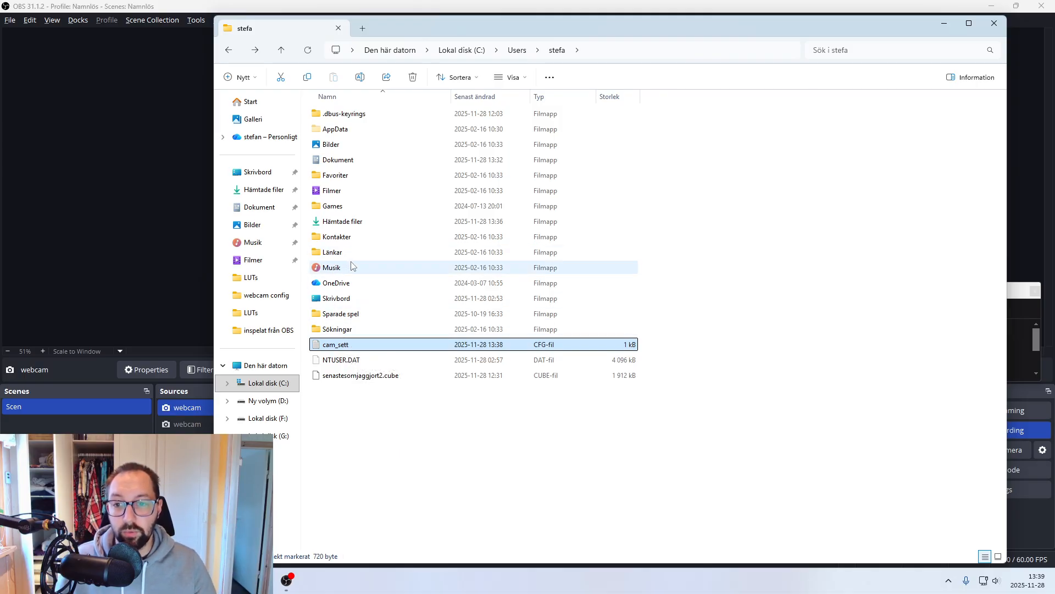
{"action": "key", "text": "alt+Up"}
{"action": "key", "text": "alt+Up"}
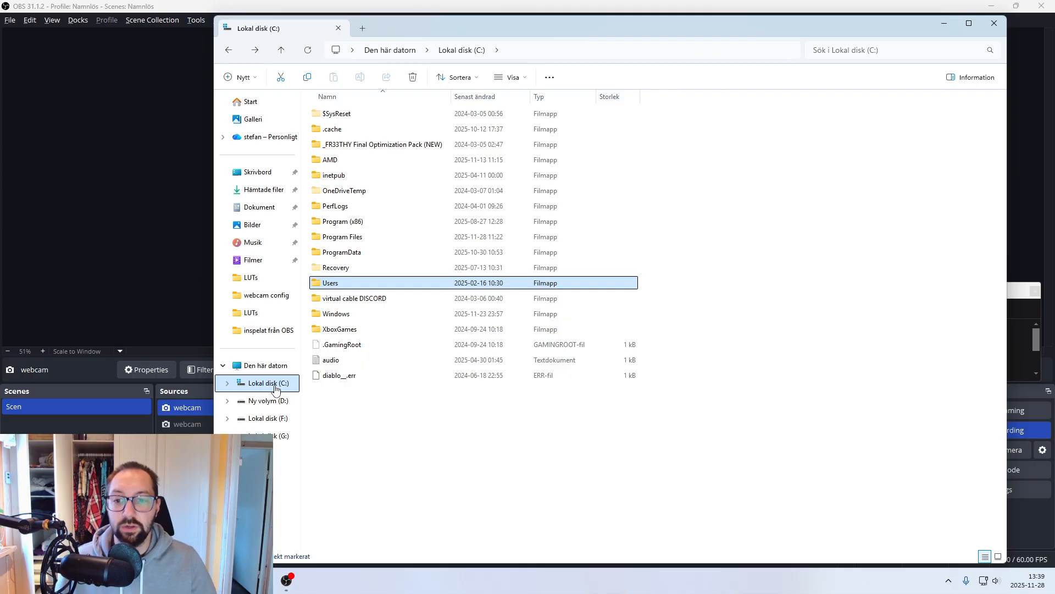
{"action": "left_click", "coordinate": [269, 212]}
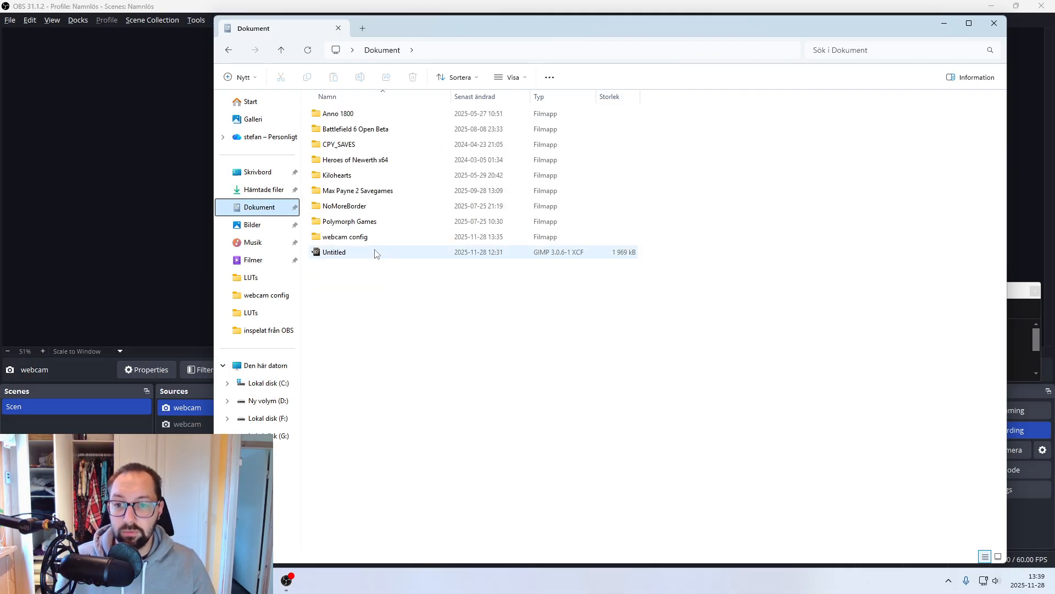
{"action": "double_click", "coordinate": [368, 240]}
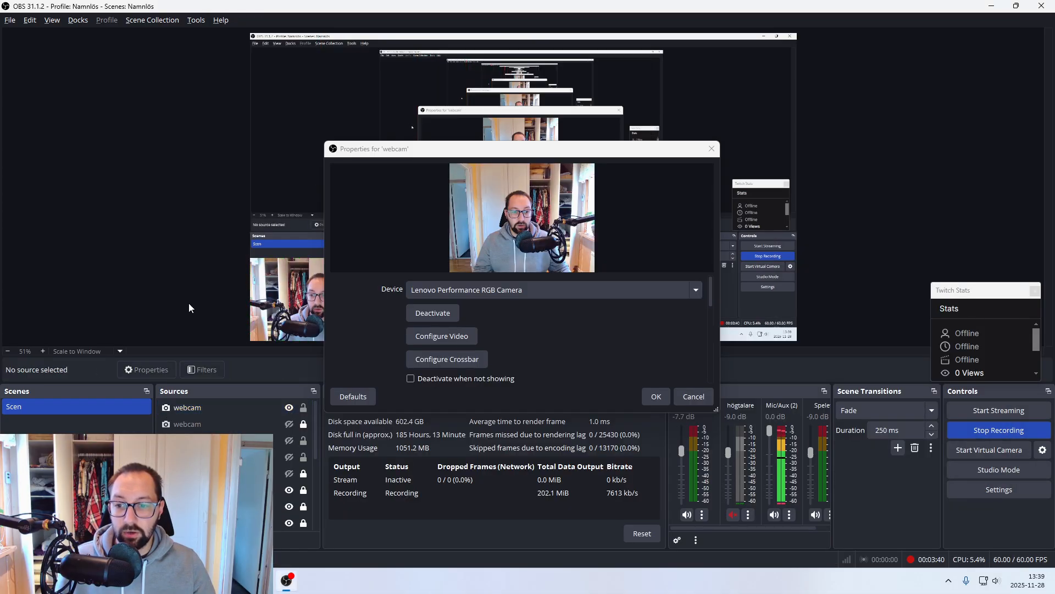
- In OBS, open the webcam's Configure Video camera control settings and set the zoom (Zoomning) to 400
{"action": "left_click", "coordinate": [428, 337]}
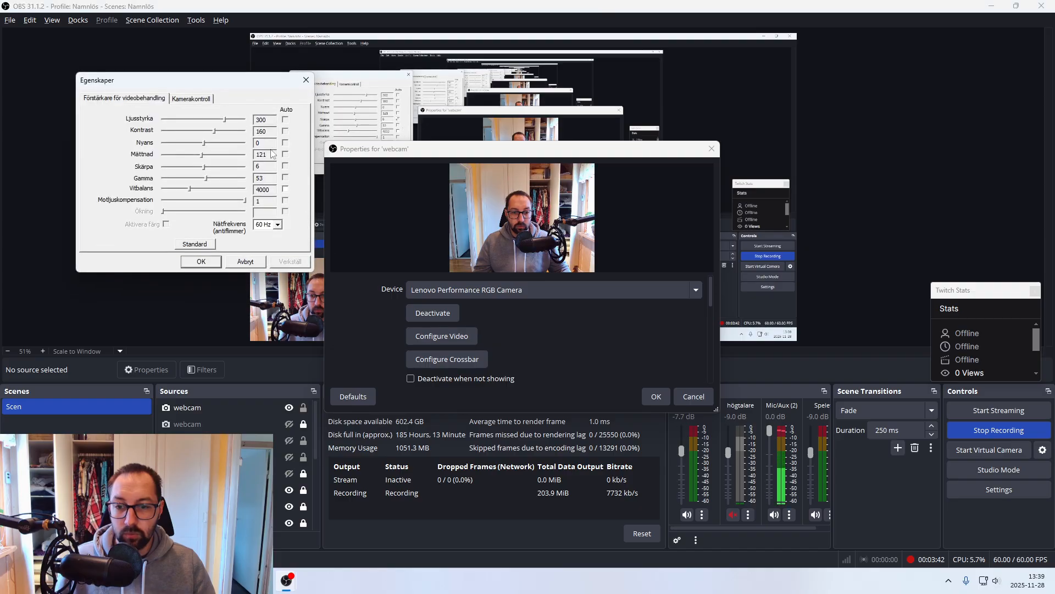
{"action": "left_click", "coordinate": [188, 99]}
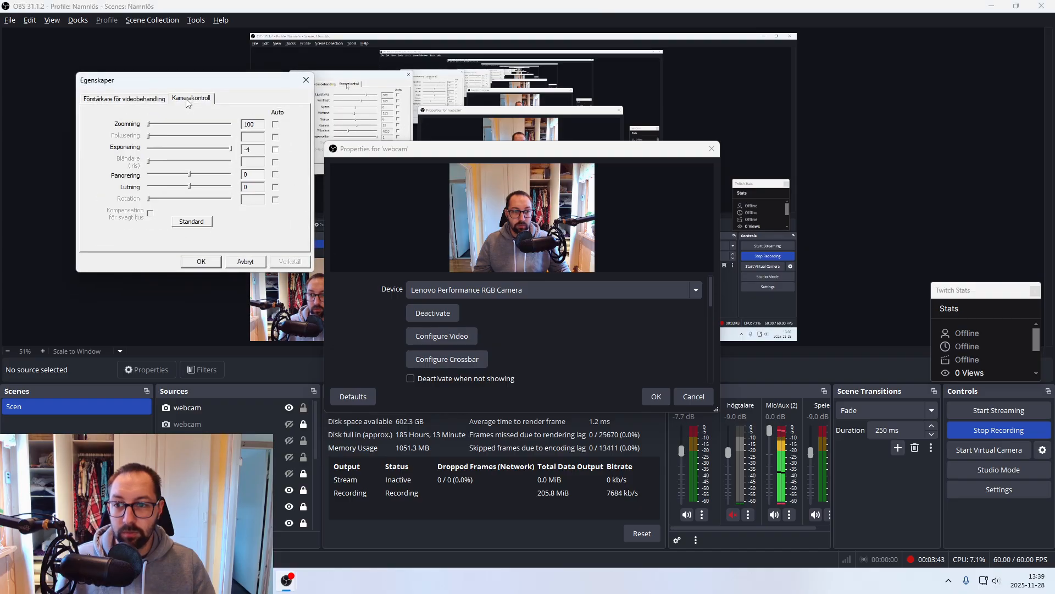
{"action": "left_click", "coordinate": [147, 125]}
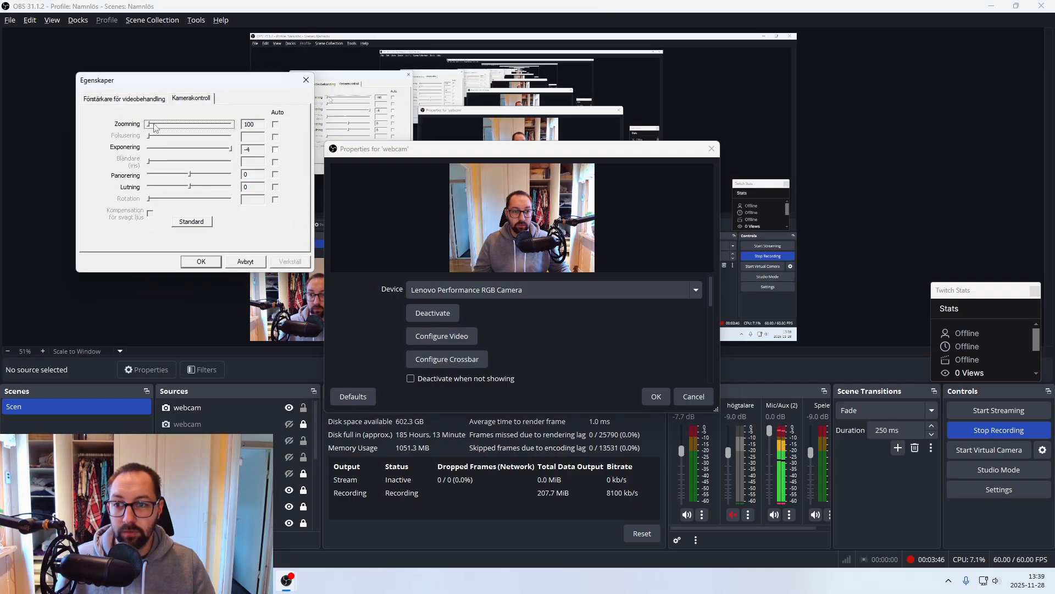
{"action": "left_click_drag", "start_coordinate": [153, 125], "coordinate": [231, 125]}
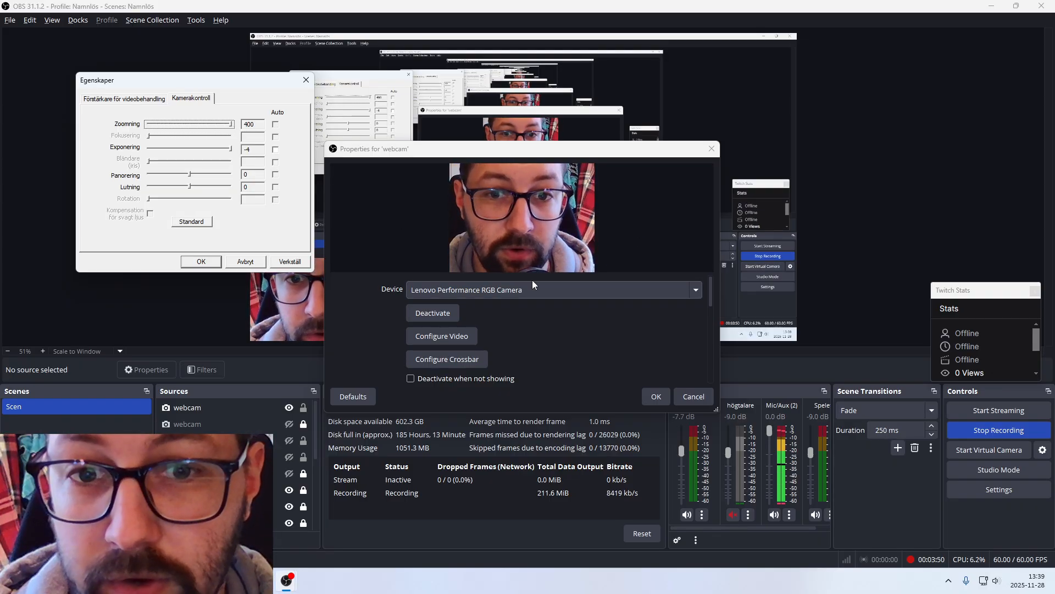
- Place the webcam config folder window beside the OBS dialogs, run WebCameraConfig to restore the saved settings, and cancel the camera properties dialog
{"action": "key", "text": "alt+Tab"}
{"action": "left_click", "coordinate": [473, 264]}
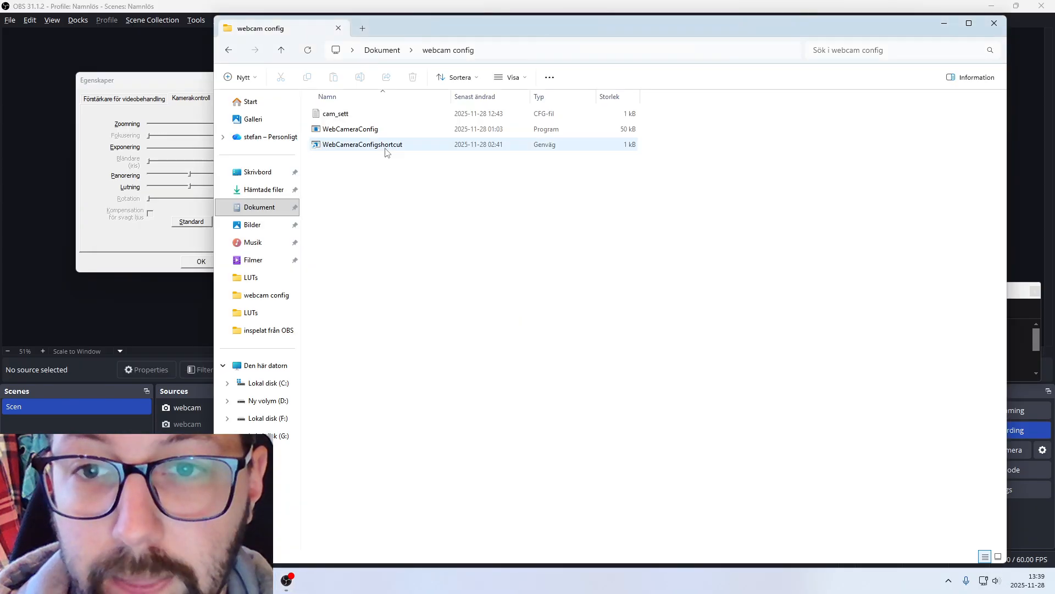
{"action": "left_click_drag", "start_coordinate": [407, 33], "coordinate": [848, 64]}
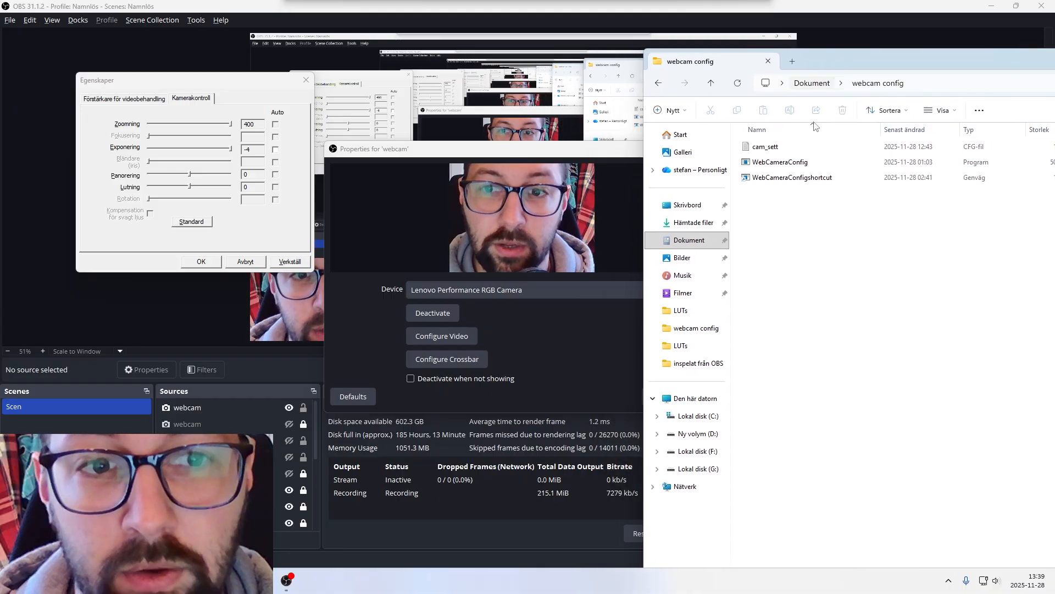
{"action": "left_click", "coordinate": [788, 164]}
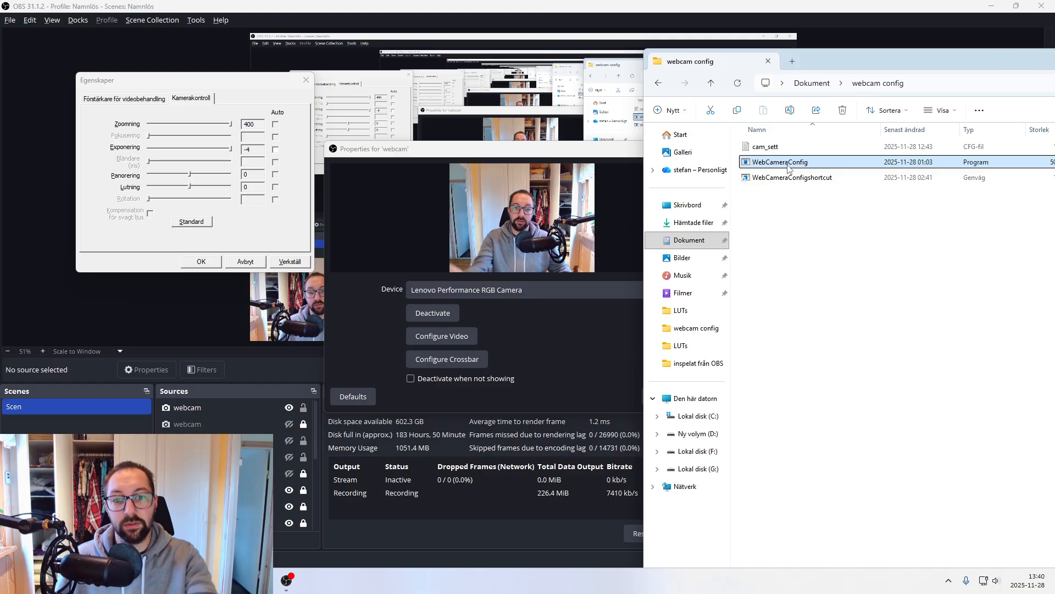
{"action": "left_click", "coordinate": [809, 146]}
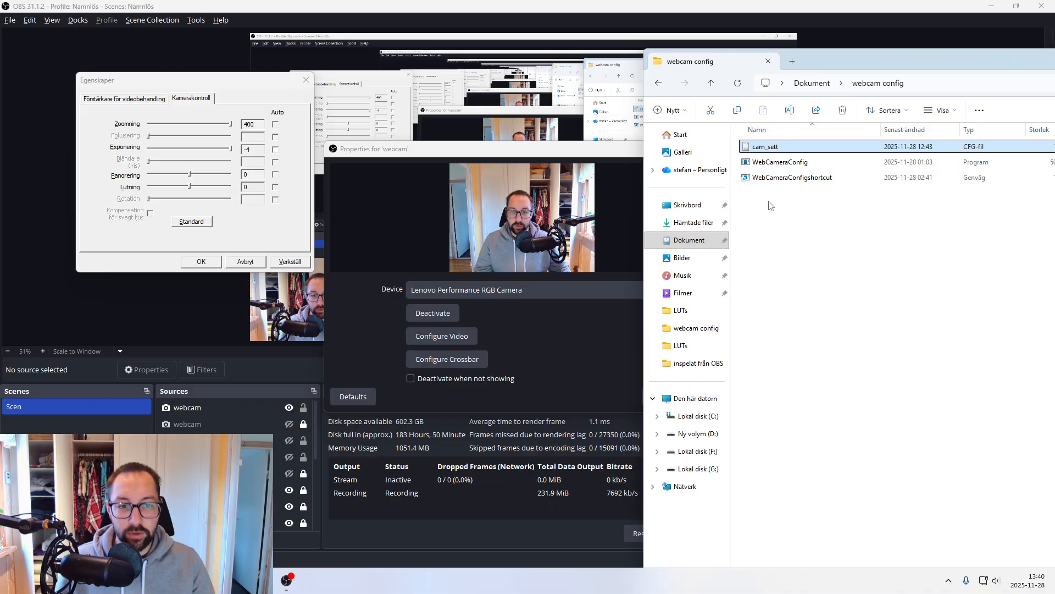
{"action": "left_click", "coordinate": [251, 265]}
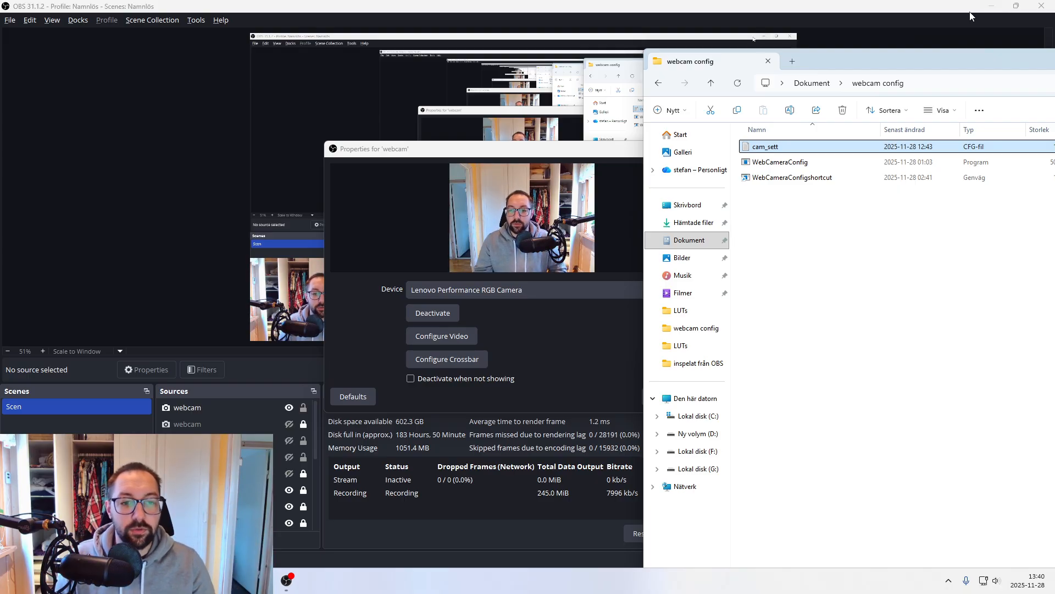
{"action": "left_click", "coordinate": [799, 168]}
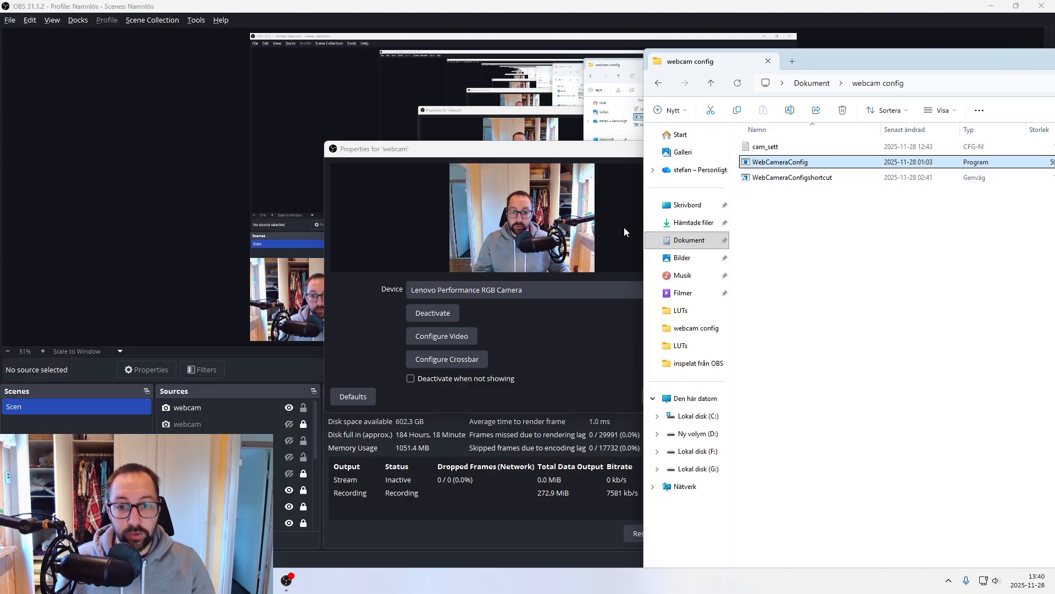
- Clear the desktop, open the links text file in the länkar till WEBCAM video fix folder, and copy the BAT FILE forum link
{"action": "left_click", "coordinate": [990, 6]}
{"action": "left_click_drag", "start_coordinate": [947, 53], "coordinate": [436, 80]}
{"action": "left_click", "coordinate": [860, 78]}
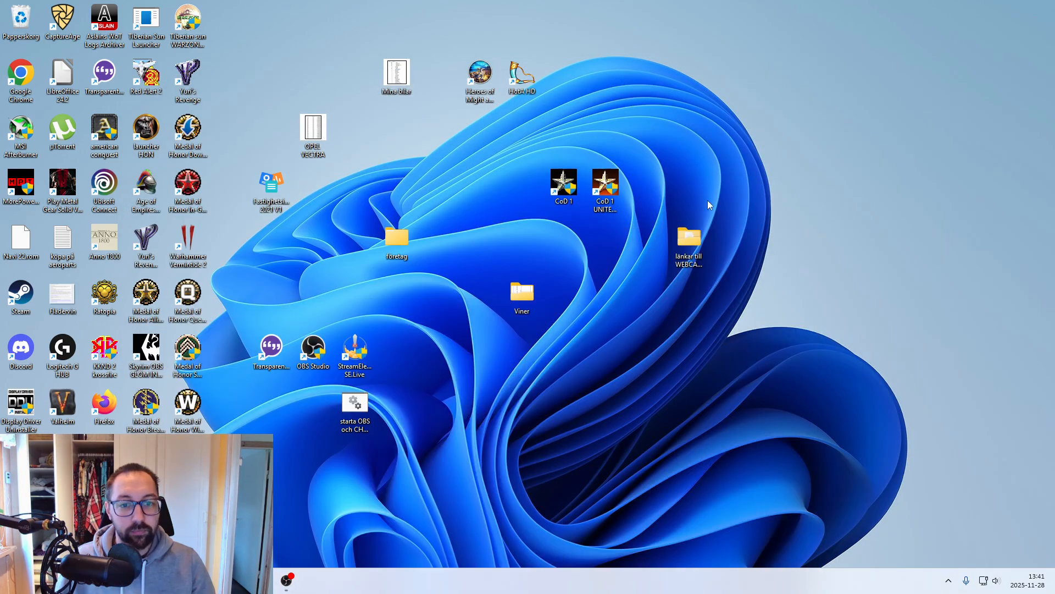
{"action": "double_click", "coordinate": [681, 242]}
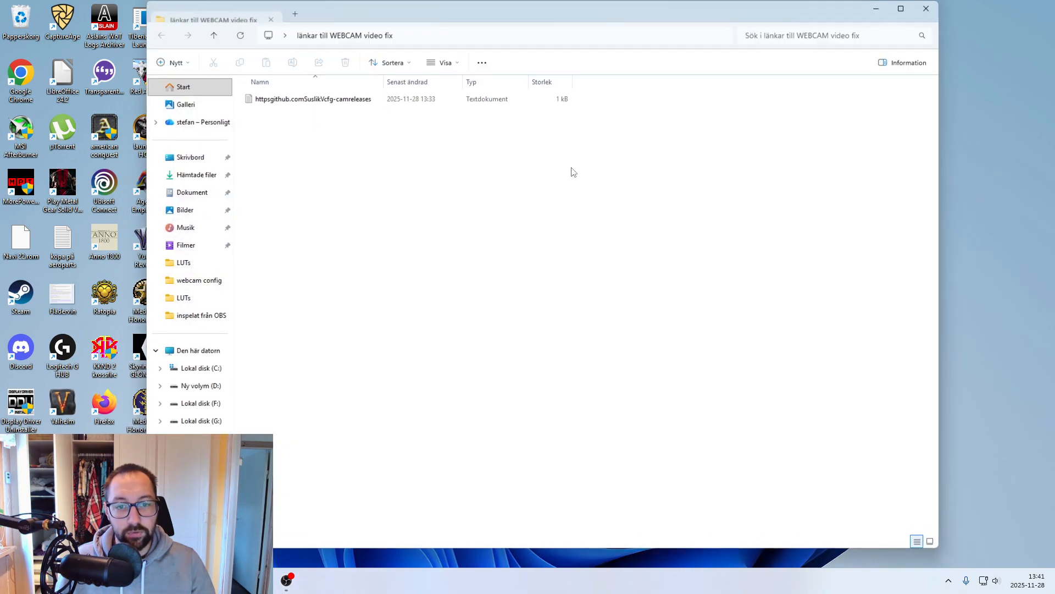
{"action": "double_click", "coordinate": [305, 102]}
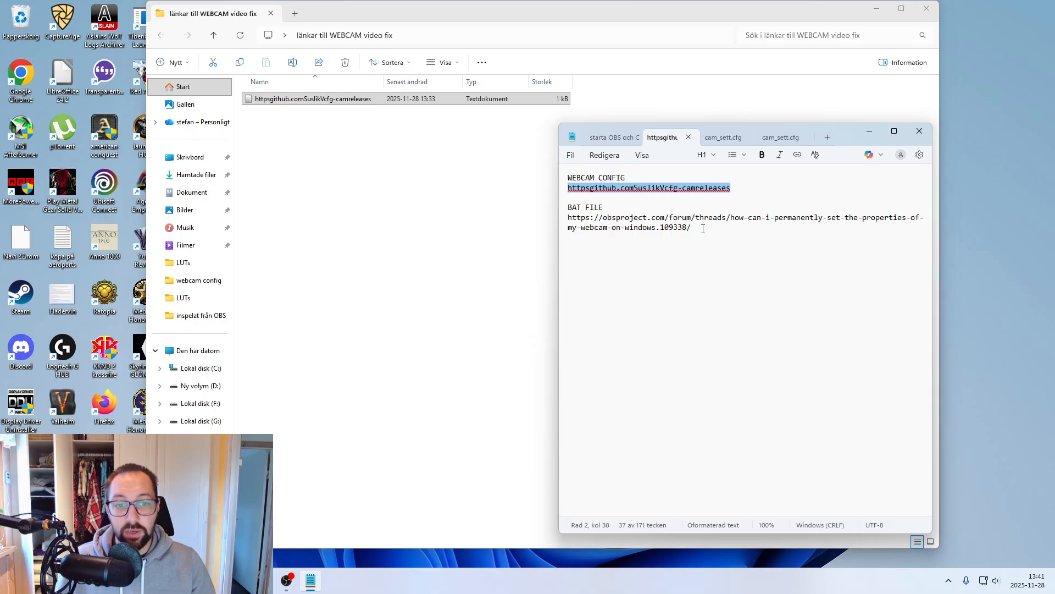
{"action": "left_click_drag", "start_coordinate": [703, 229], "coordinate": [567, 217]}
{"action": "key", "text": "ctrl+c"}
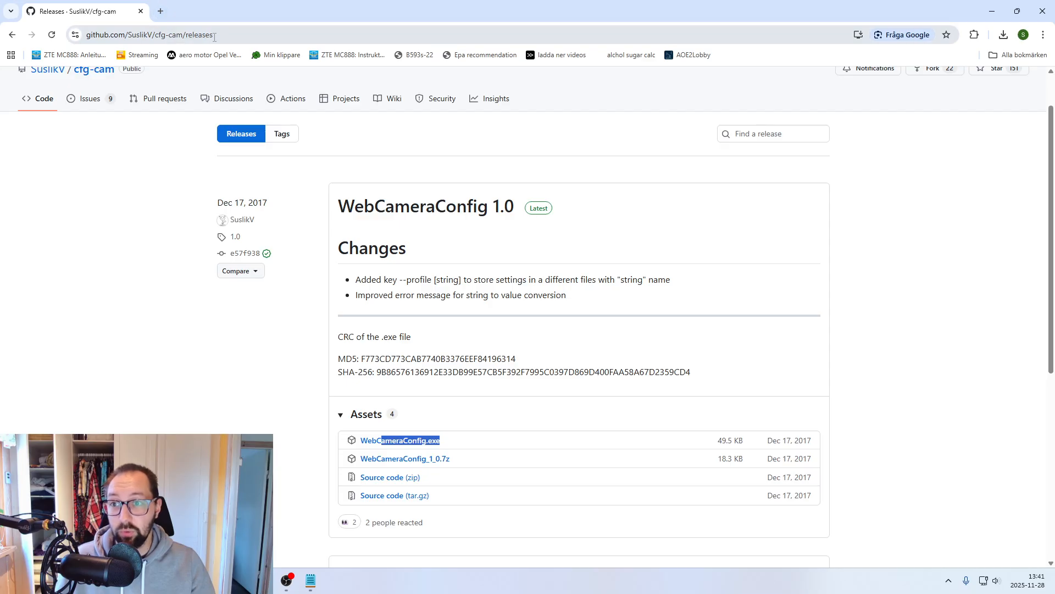
- Switch to Chrome, open the copied OBS forum thread, and find the post with the zipped batch file attachment
{"action": "left_click", "coordinate": [176, 35]}
{"action": "key", "text": "ctrl+v"}
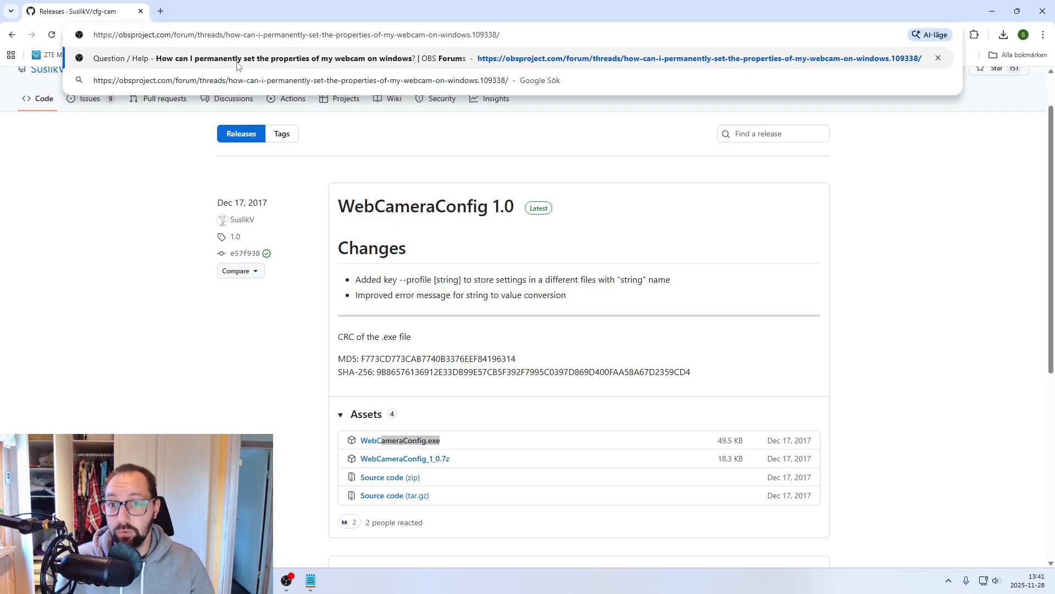
{"action": "key", "text": "Return"}
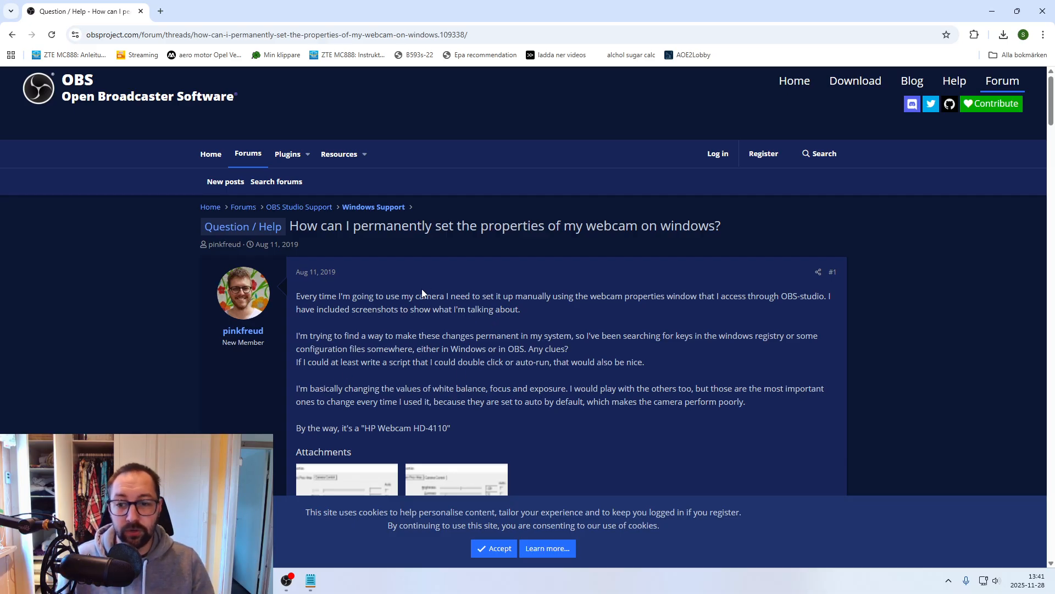
{"action": "left_click_drag", "start_coordinate": [317, 226], "coordinate": [738, 241]}
{"action": "scroll", "coordinate": [467, 357], "scroll_direction": "down", "scroll_amount": 9}
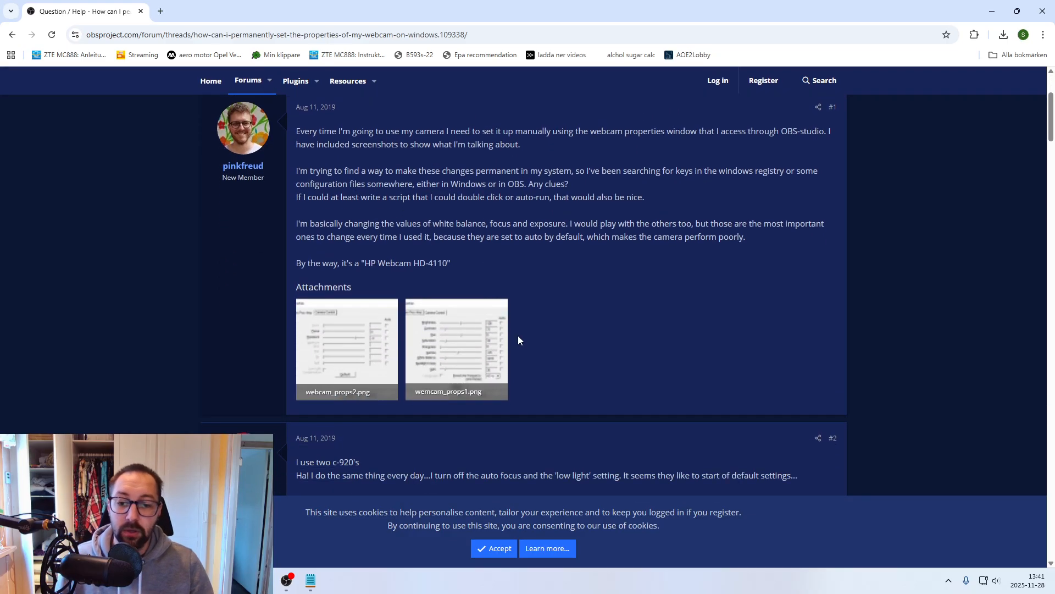
{"action": "scroll", "coordinate": [493, 289], "scroll_direction": "down", "scroll_amount": 18}
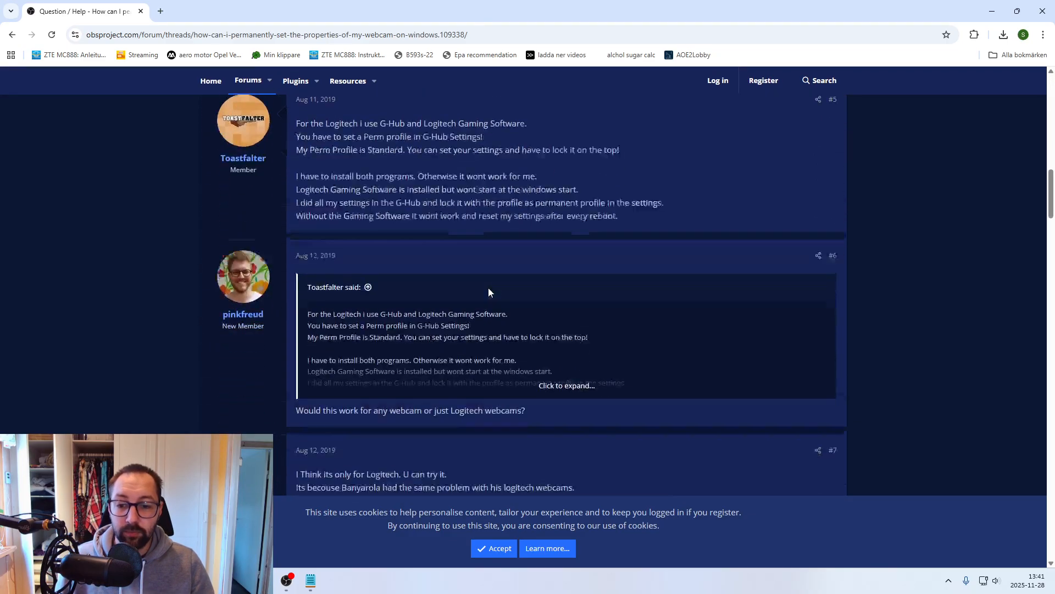
{"action": "scroll", "coordinate": [483, 295], "scroll_direction": "down", "scroll_amount": 18}
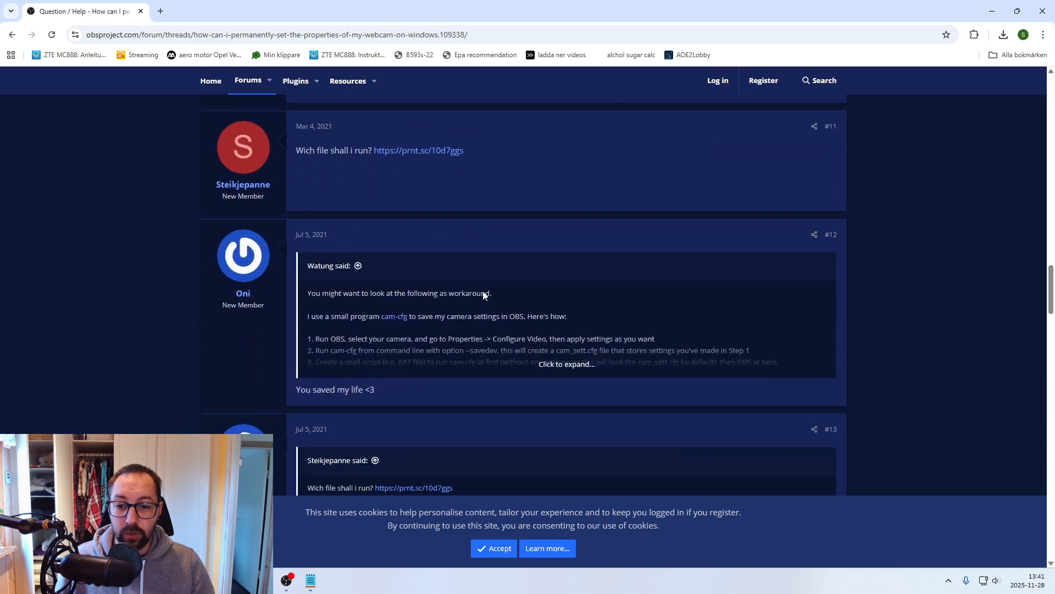
{"action": "scroll", "coordinate": [483, 290], "scroll_direction": "down", "scroll_amount": 12}
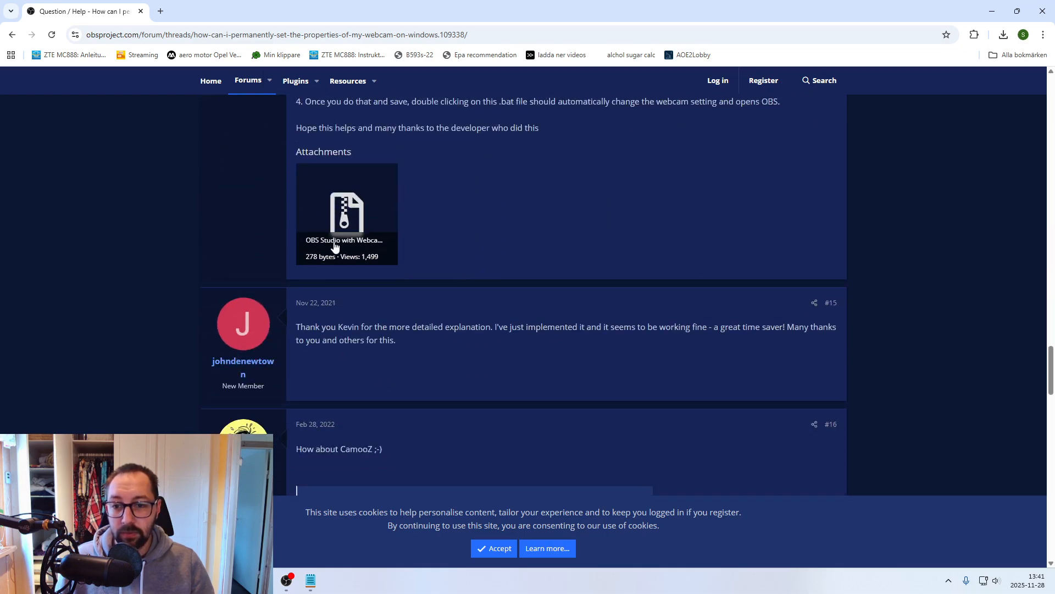
- Download the OBS Studio with Webcam Settings attachment and show the downloaded zip in its folder
{"action": "left_click", "coordinate": [346, 225]}
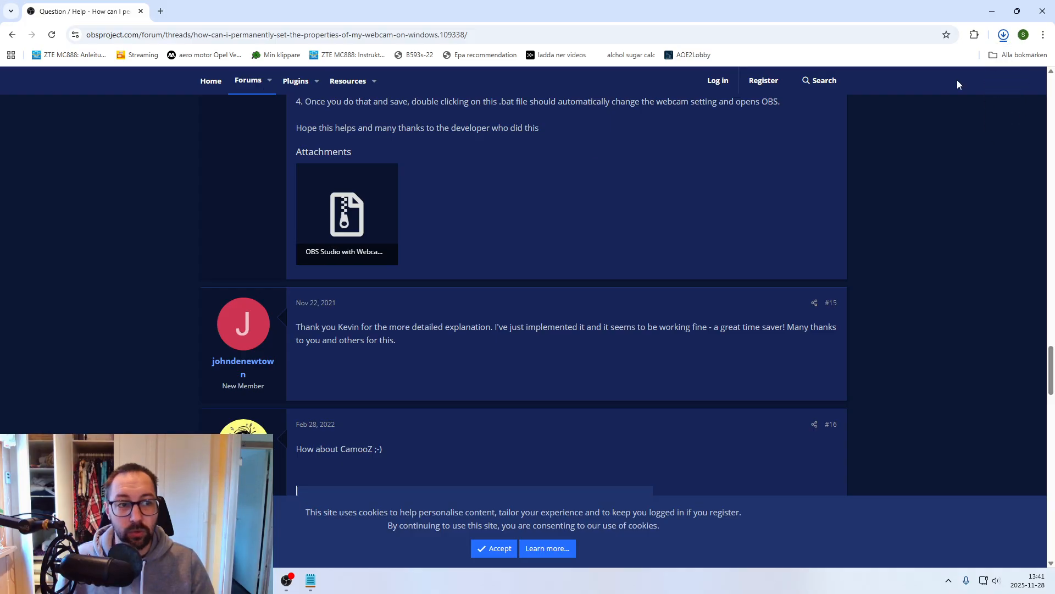
{"action": "left_click", "coordinate": [995, 37]}
{"action": "left_click", "coordinate": [1001, 38]}
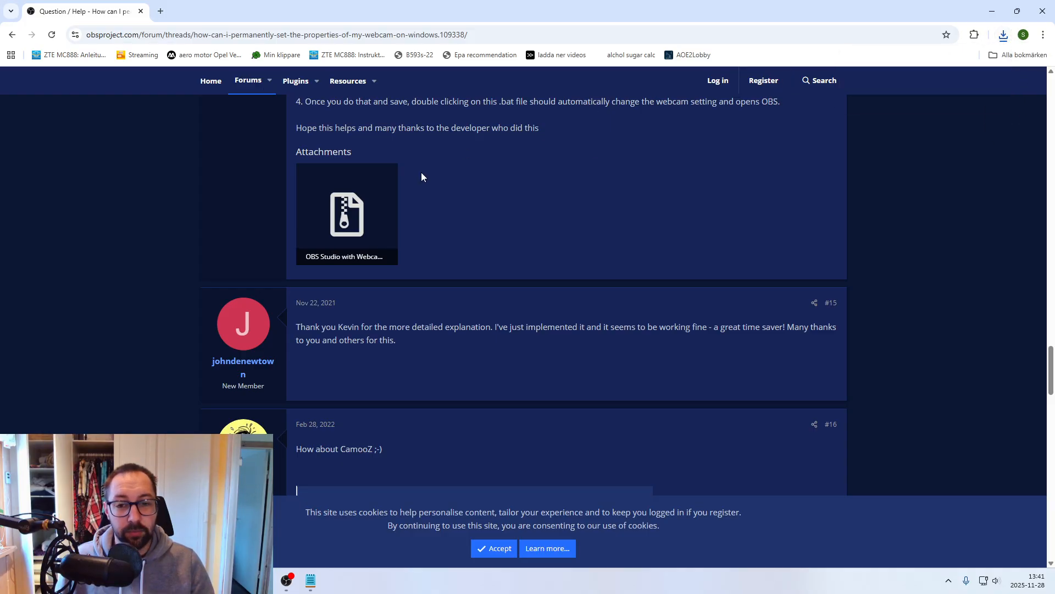
{"action": "left_click", "coordinate": [1003, 37]}
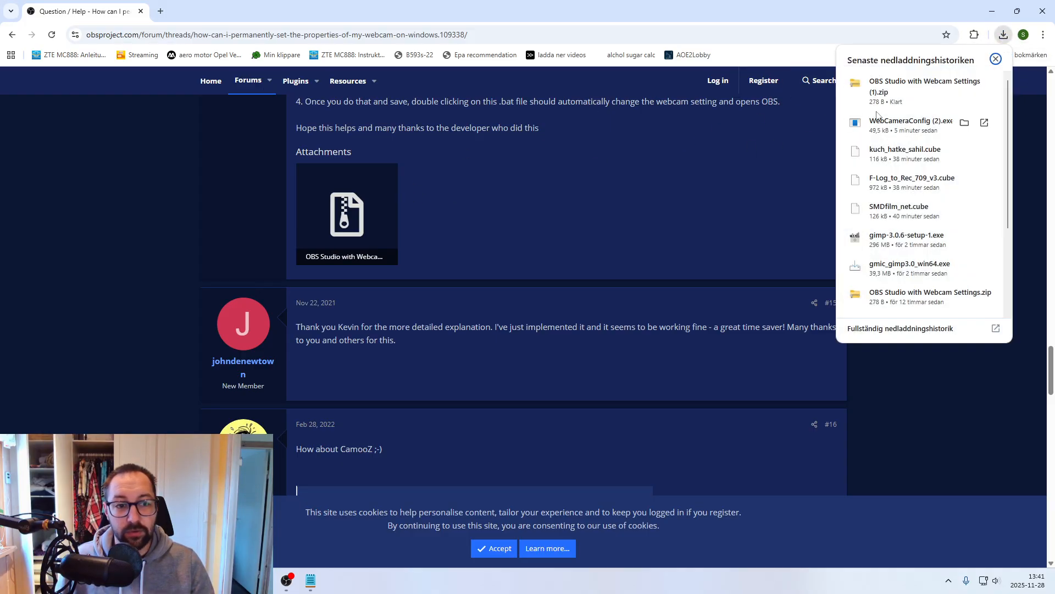
{"action": "left_click", "coordinate": [965, 85]}
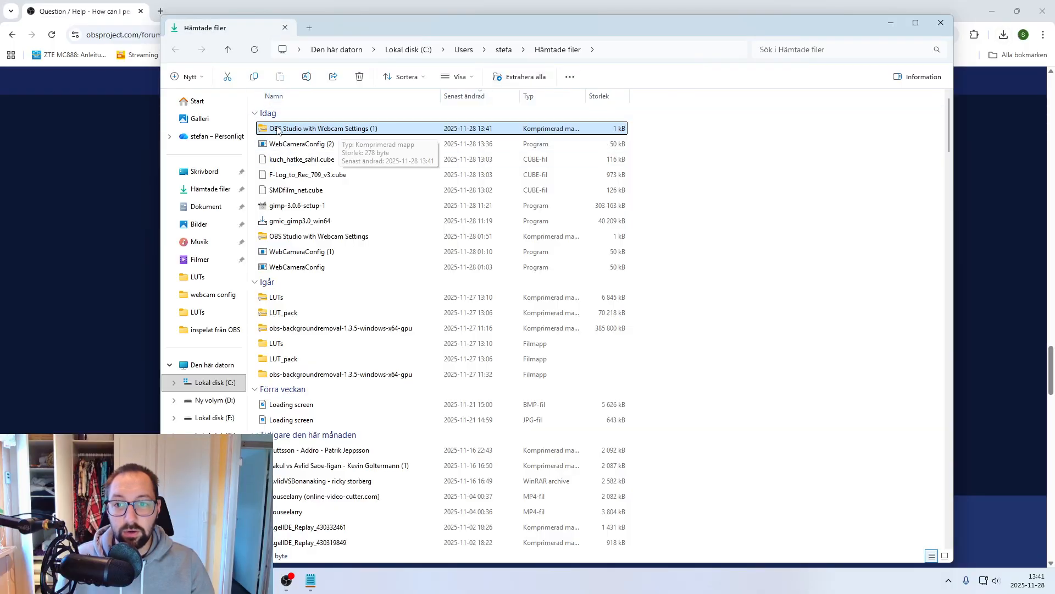
- Extract OBS Studio with Webcam Settings (1) to the suggested destination in Hämtade filer and open the extracted folder
{"action": "left_click", "coordinate": [529, 77]}
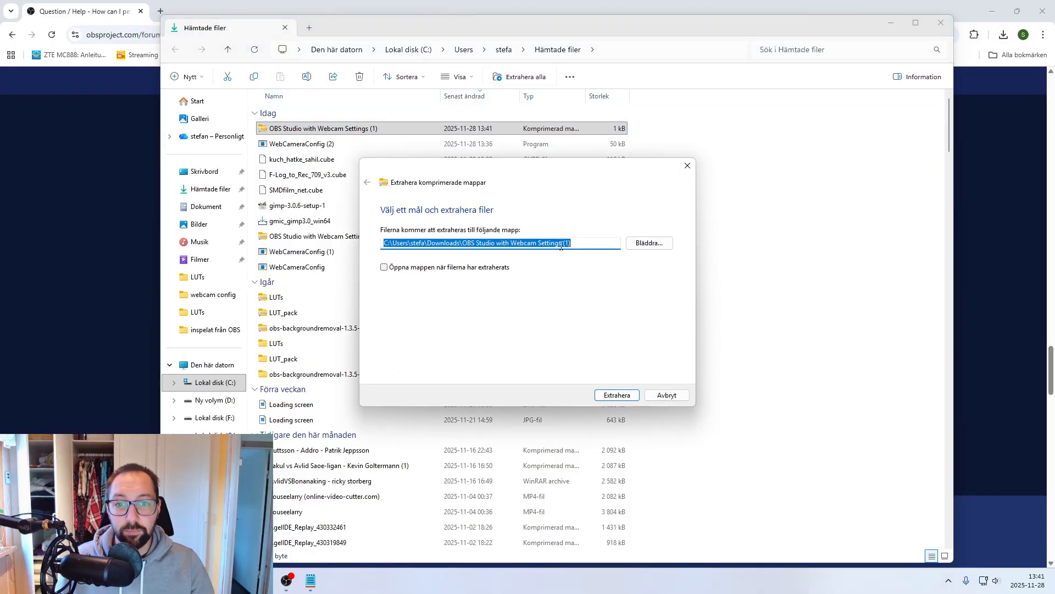
{"action": "left_click", "coordinate": [618, 395]}
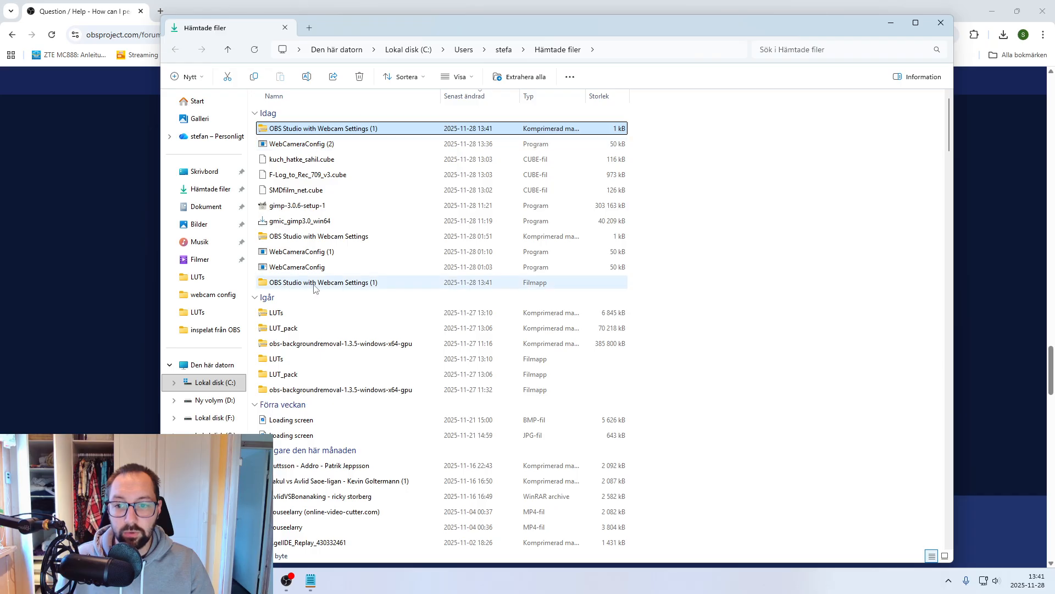
{"action": "double_click", "coordinate": [352, 283]}
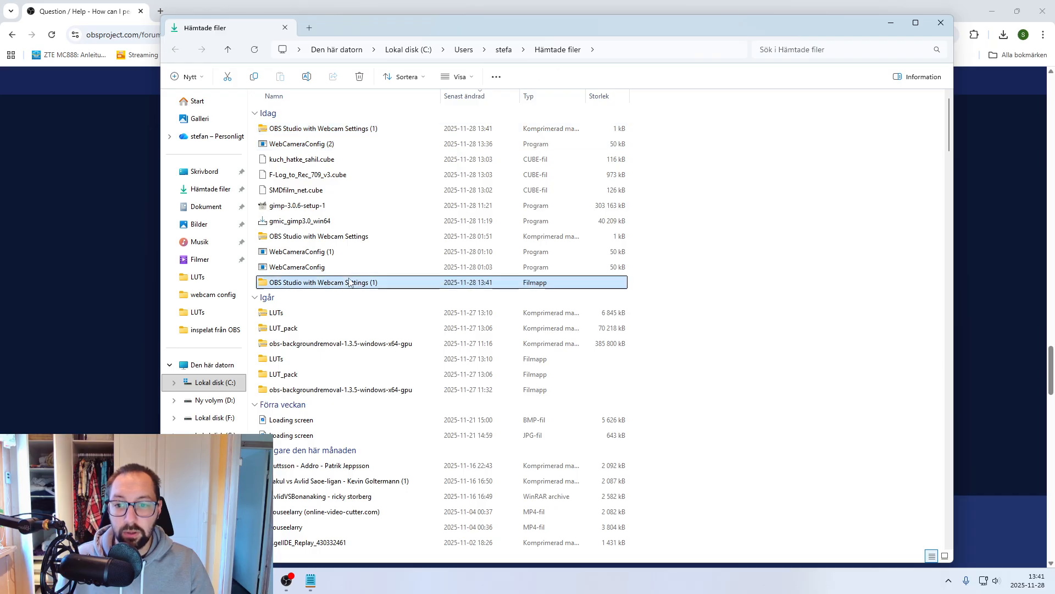
- Open the OBS Studio with Webcam Settings batch file for editing in Anteckningar
{"action": "left_click", "coordinate": [326, 129]}
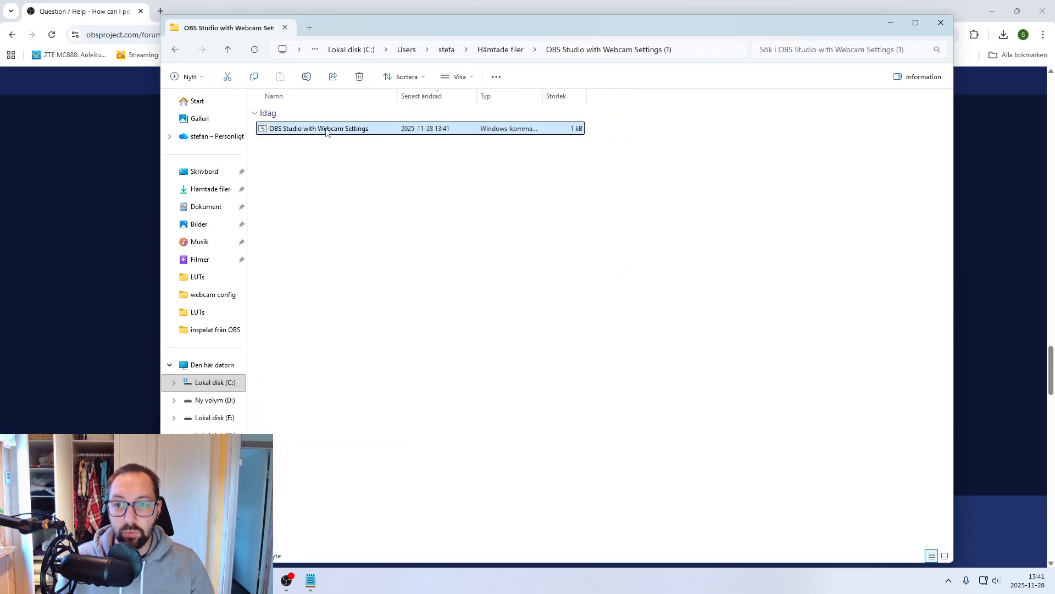
{"action": "right_click", "coordinate": [326, 132]}
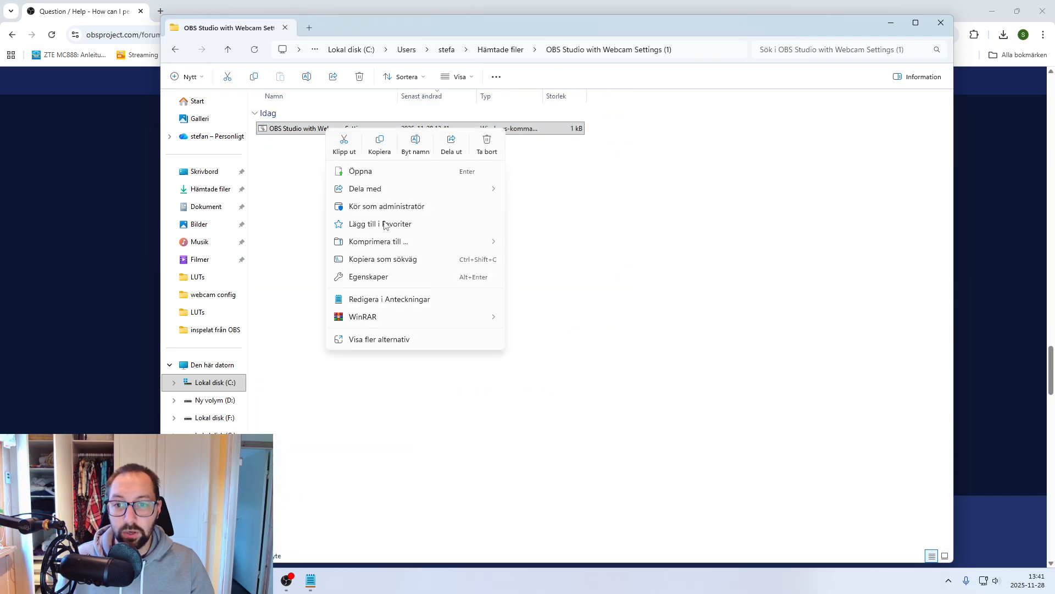
{"action": "left_click", "coordinate": [385, 301]}
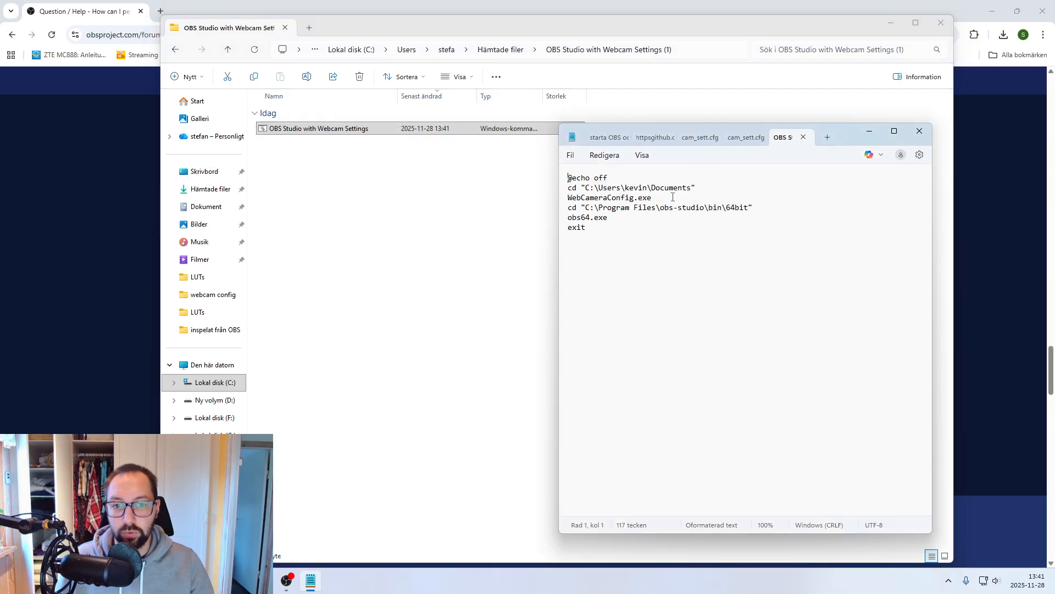
- Examine the batch file's path and program lines for WebCameraConfig.exe and obs64.exe
{"action": "left_click_drag", "start_coordinate": [849, 135], "coordinate": [696, 124]}
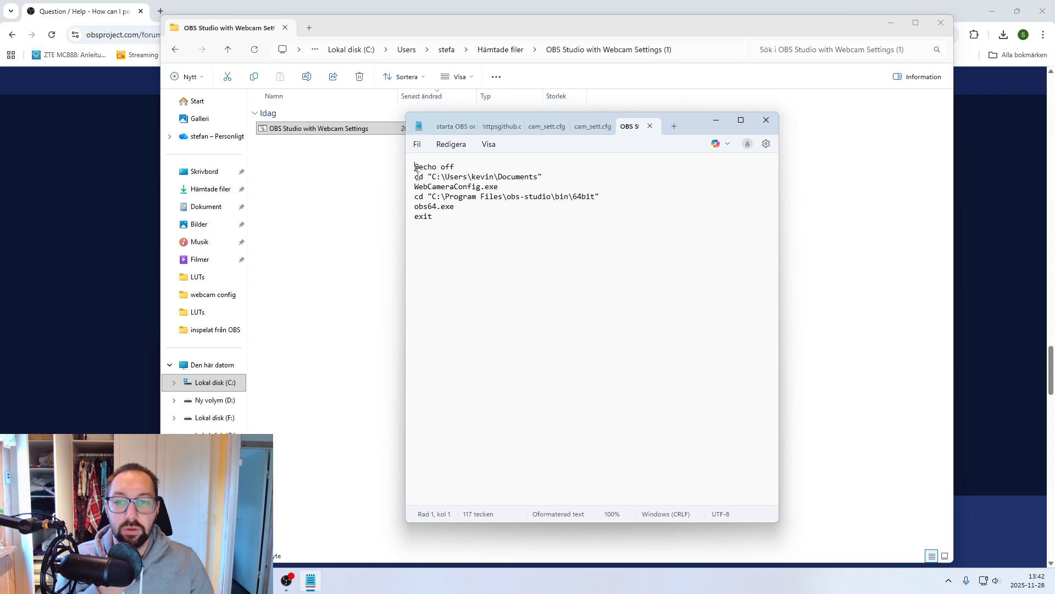
{"action": "left_click_drag", "start_coordinate": [415, 176], "coordinate": [547, 189]}
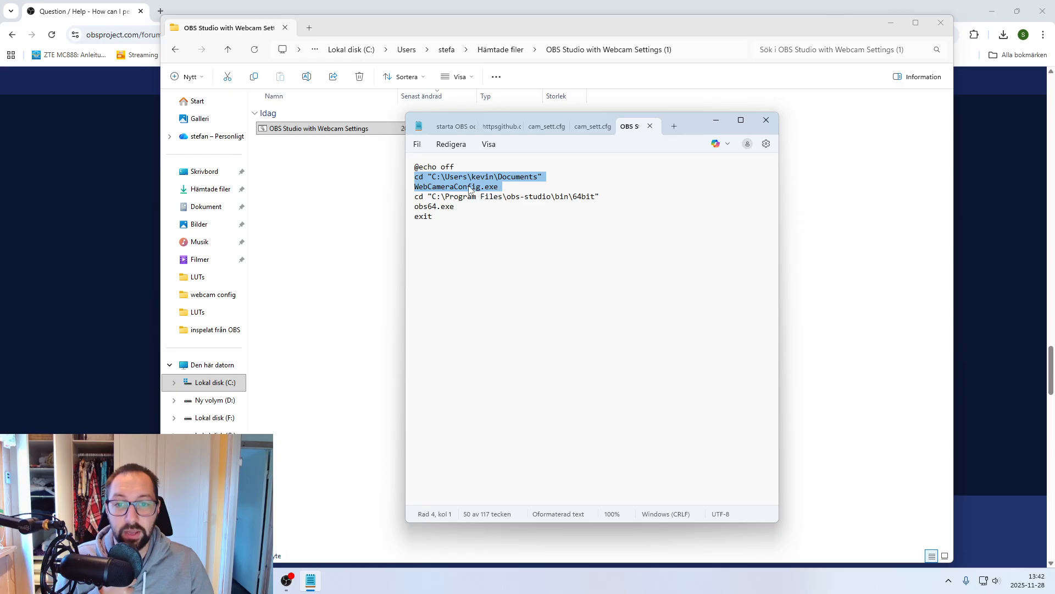
{"action": "left_click", "coordinate": [419, 195]}
{"action": "left_click_drag", "start_coordinate": [416, 197], "coordinate": [456, 207]}
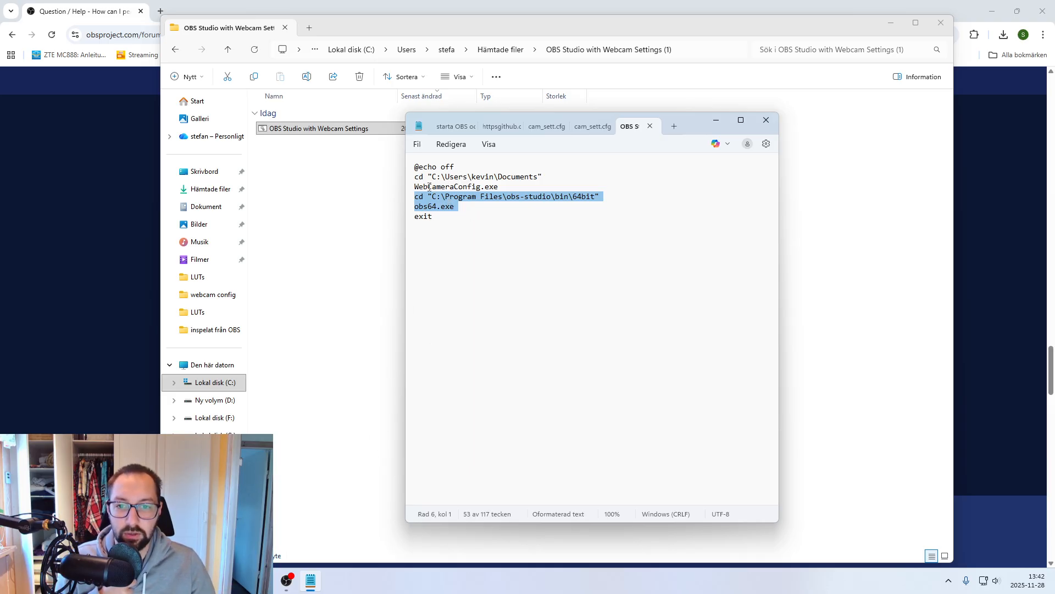
- Bring up the webcam config folder and compare its WebCameraConfig program with the WebCameraConfig.exe line in the batch file
{"action": "left_click", "coordinate": [288, 582]}
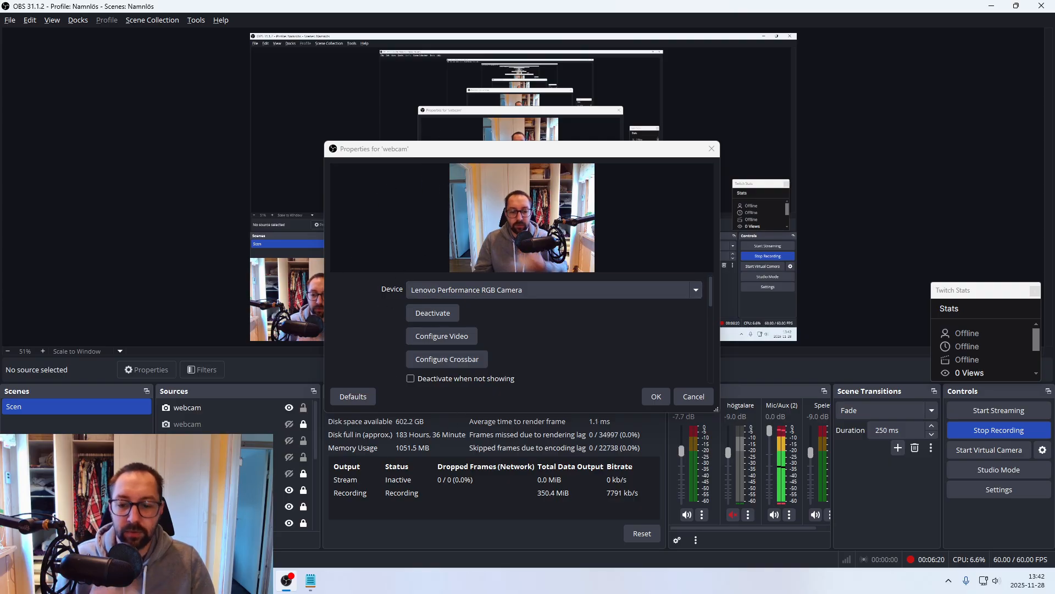
{"action": "left_click", "coordinate": [193, 581]}
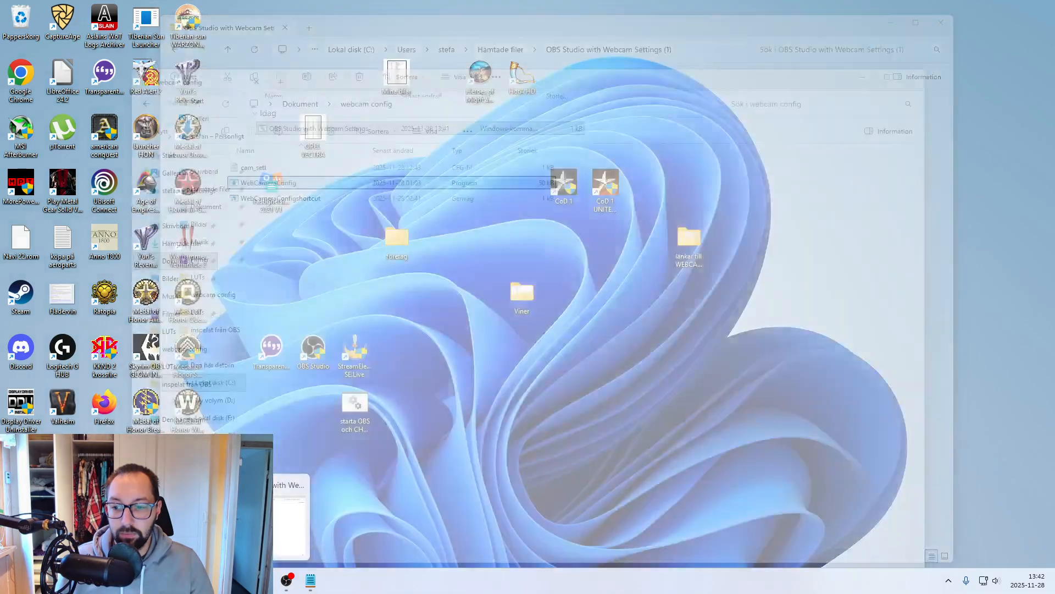
{"action": "left_click", "coordinate": [290, 522]}
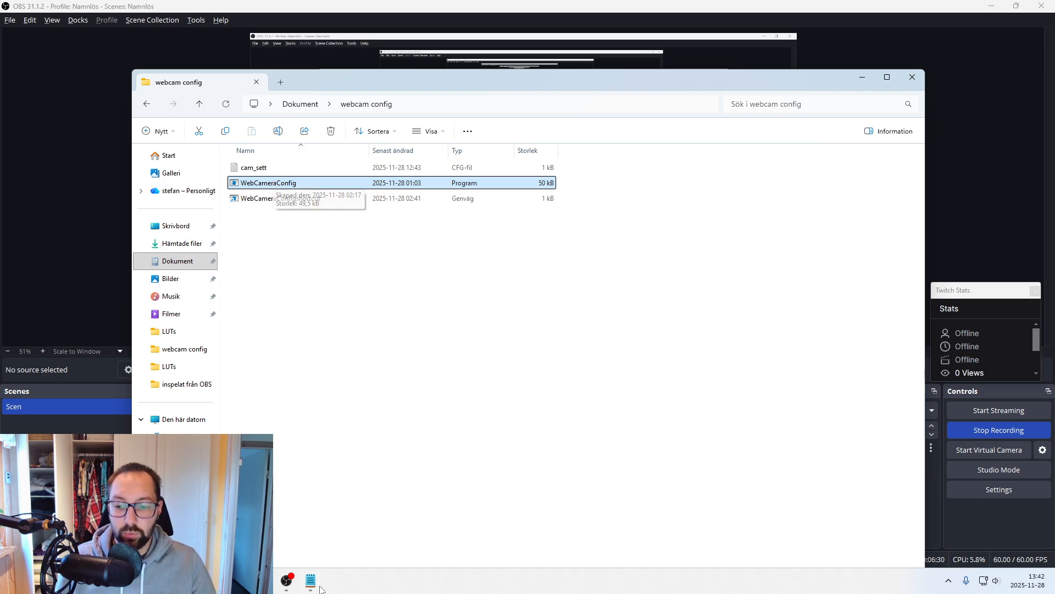
{"action": "key", "text": "alt+Tab"}
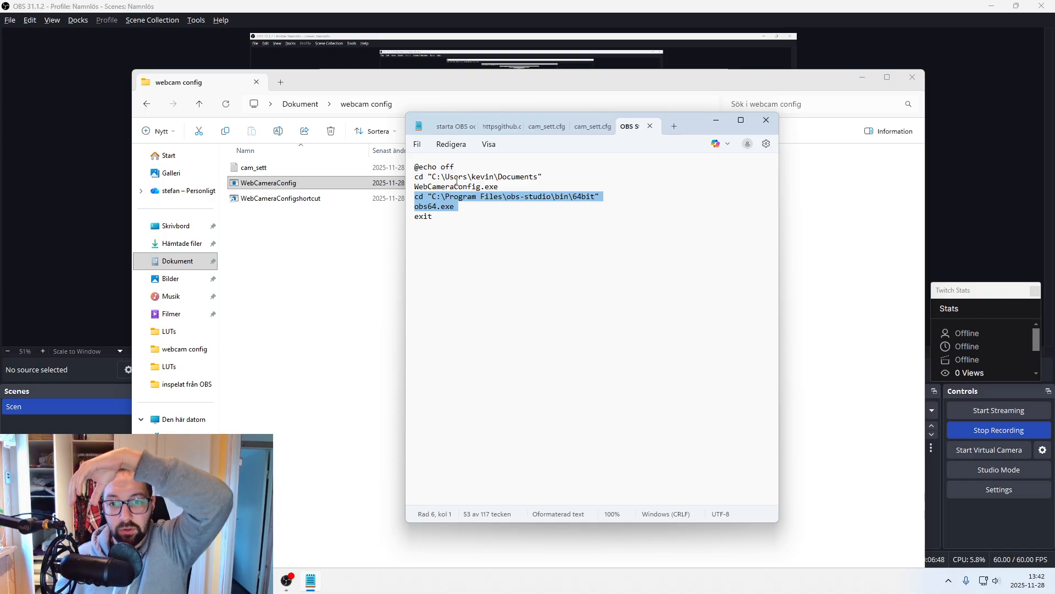
{"action": "left_click_drag", "start_coordinate": [505, 186], "coordinate": [410, 190]}
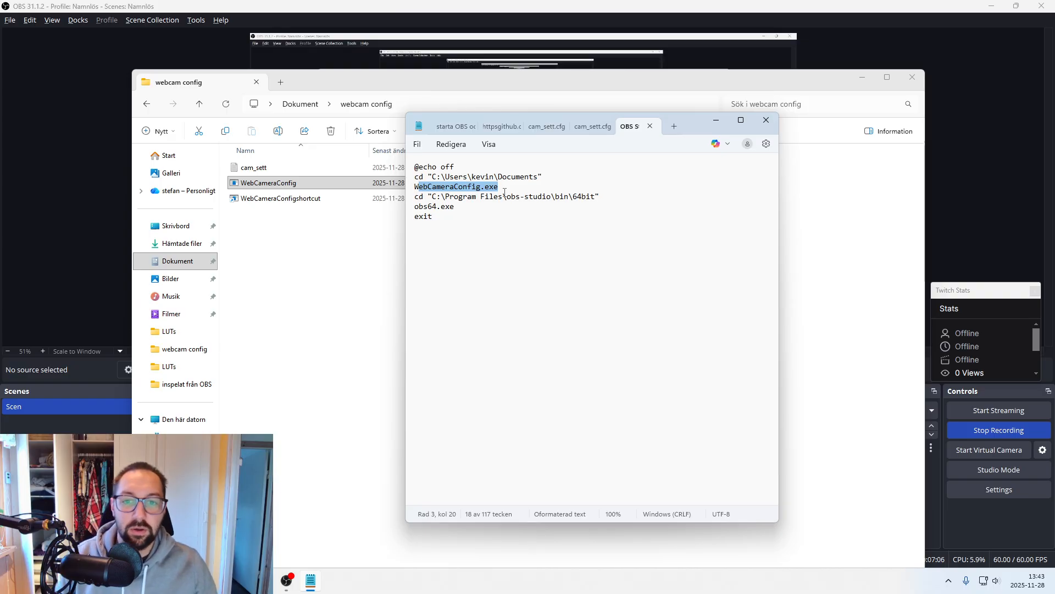
- Close Anteckningar and minimize the extracted folder, Chrome and the remaining windows to clear the desktop
{"action": "left_click", "coordinate": [773, 127]}
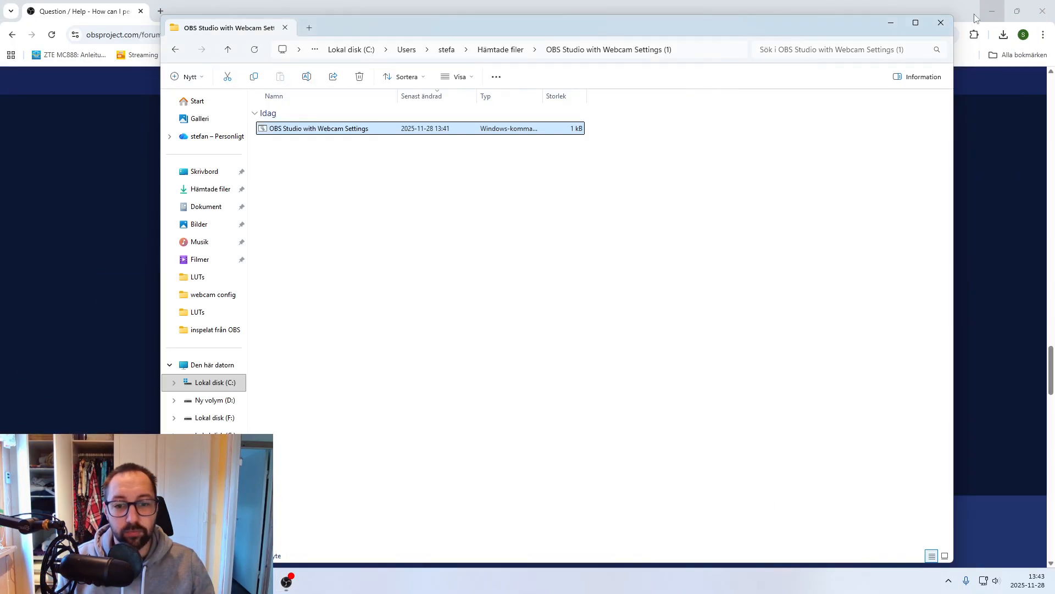
{"action": "left_click", "coordinate": [890, 22]}
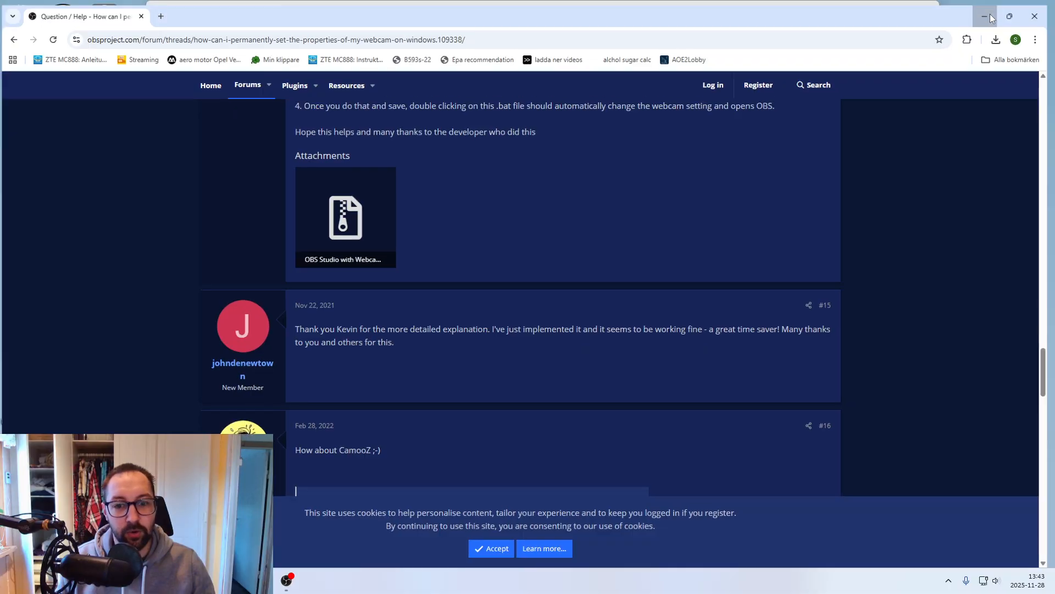
{"action": "left_click", "coordinate": [985, 16]}
{"action": "left_click", "coordinate": [874, 9]}
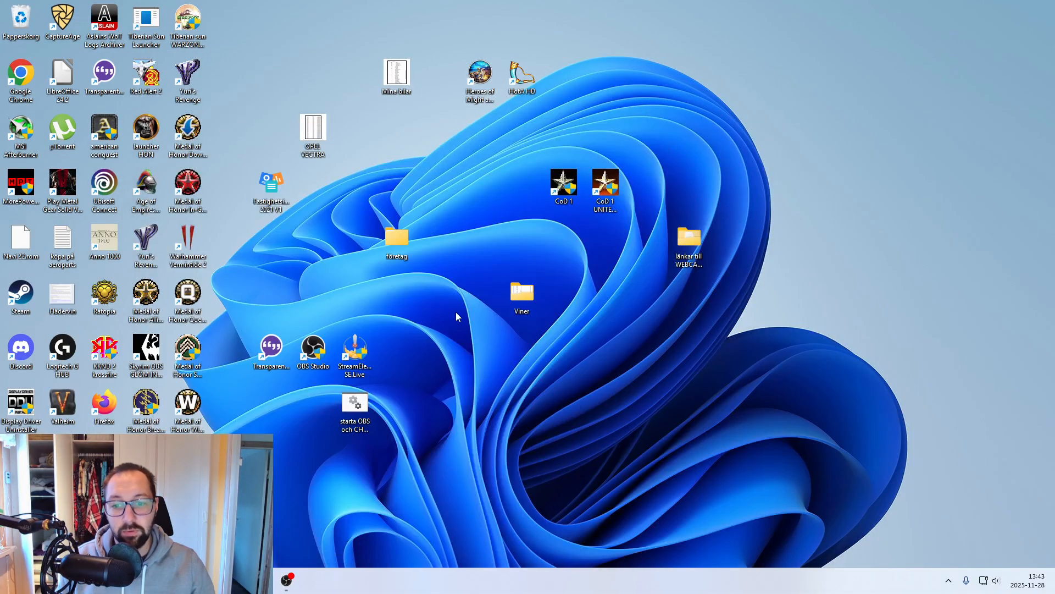
- Open the starta OBS batch file on the desktop for editing in Anteckningar
{"action": "right_click", "coordinate": [356, 406]}
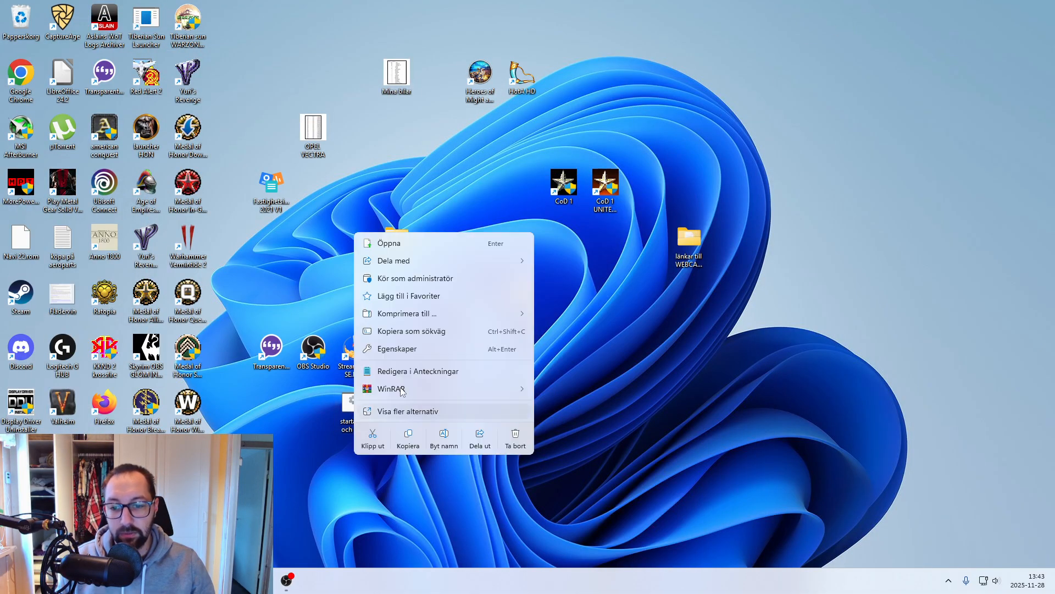
{"action": "left_click", "coordinate": [322, 420]}
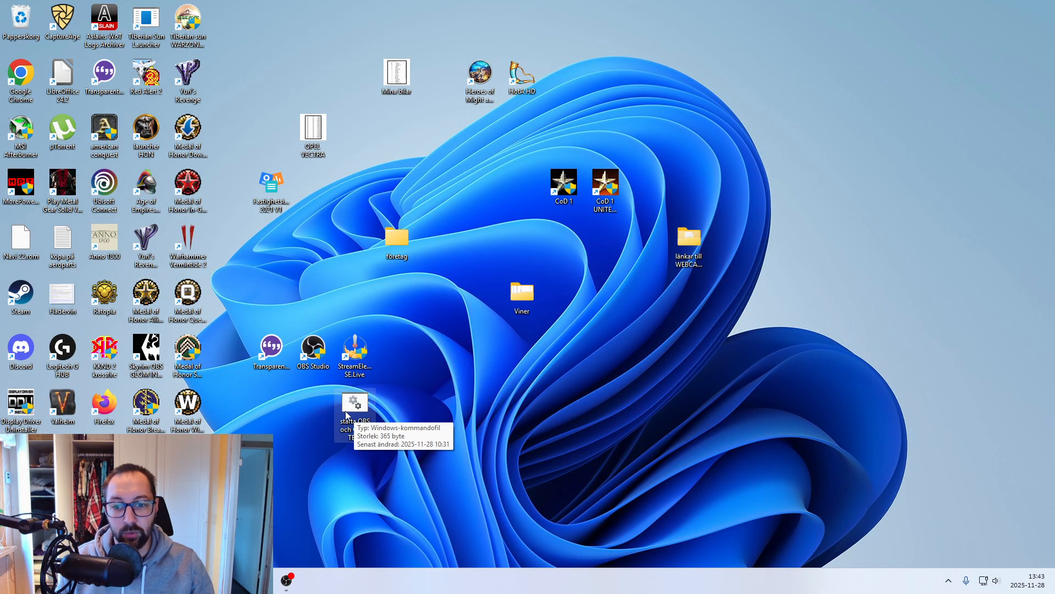
{"action": "right_click", "coordinate": [346, 413]}
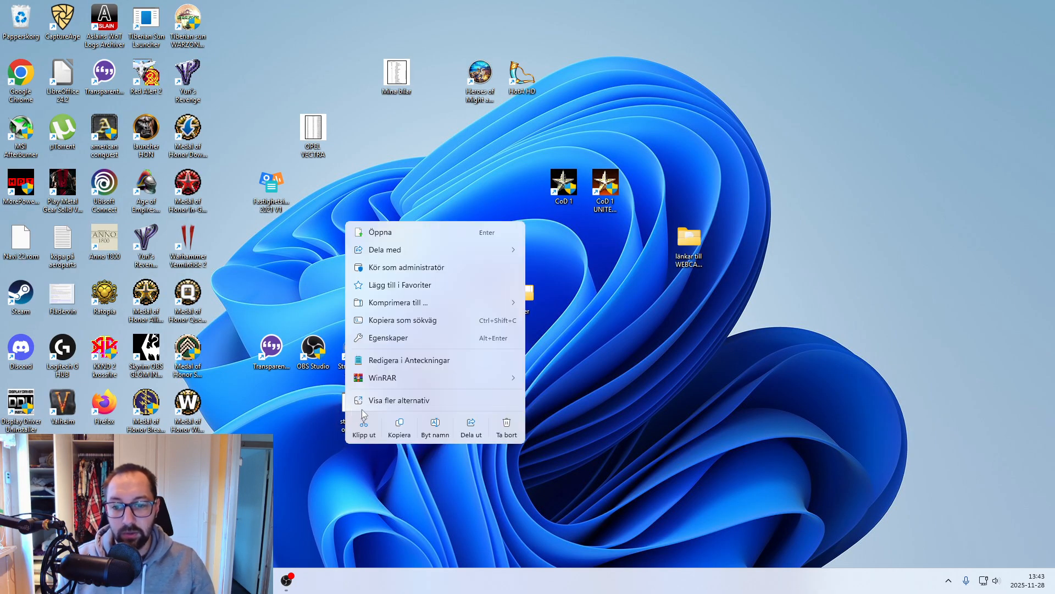
{"action": "left_click", "coordinate": [402, 357]}
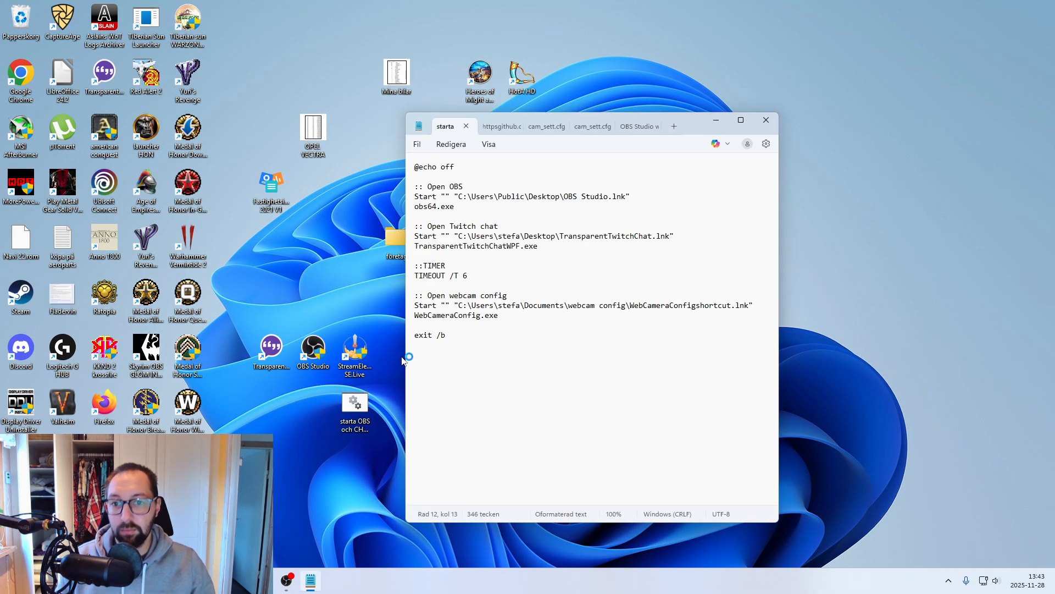
- Review the whole startup script, focusing on the Open OBS comment, its Start line and obs64.exe
{"action": "left_click_drag", "start_coordinate": [418, 351], "coordinate": [371, 138]}
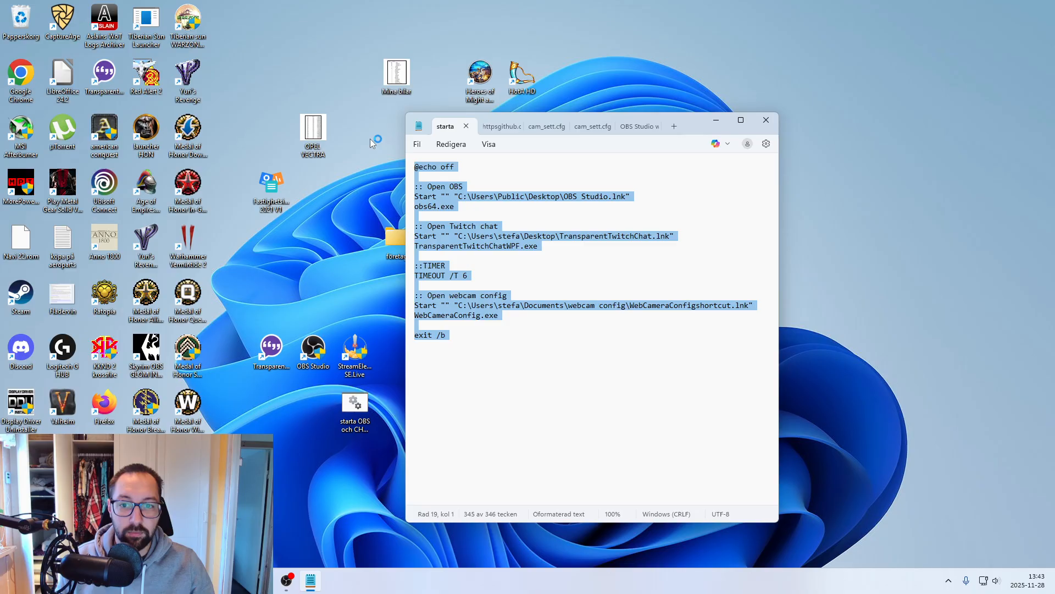
{"action": "left_click", "coordinate": [476, 348]}
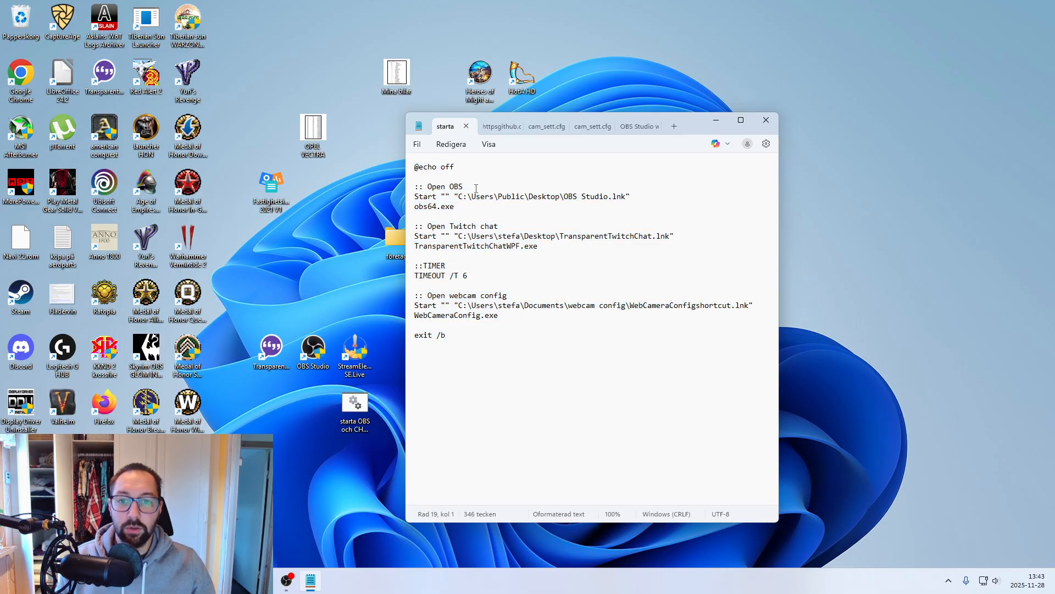
{"action": "left_click_drag", "start_coordinate": [464, 187], "coordinate": [419, 188]}
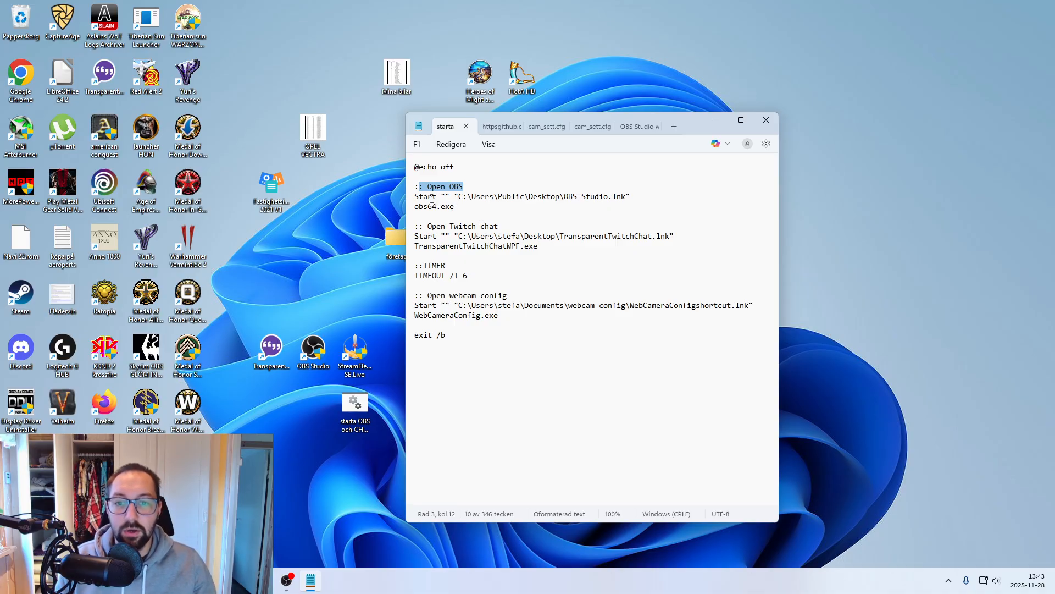
{"action": "left_click_drag", "start_coordinate": [438, 207], "coordinate": [463, 202]}
{"action": "left_click", "coordinate": [463, 204]}
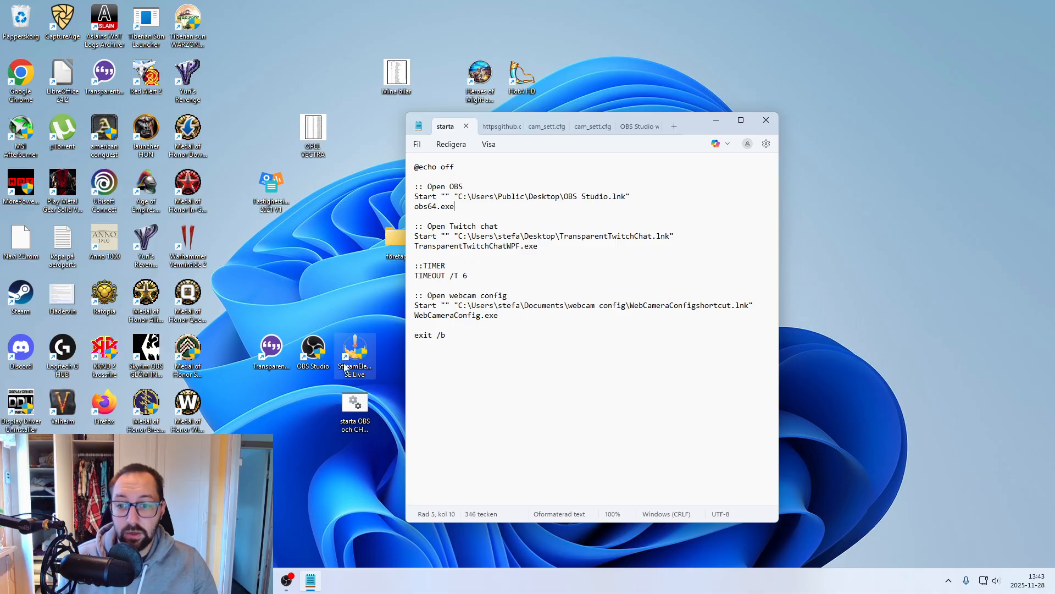
- Copy the path of the OBS Studio shortcut on the desktop
{"action": "right_click", "coordinate": [307, 350]}
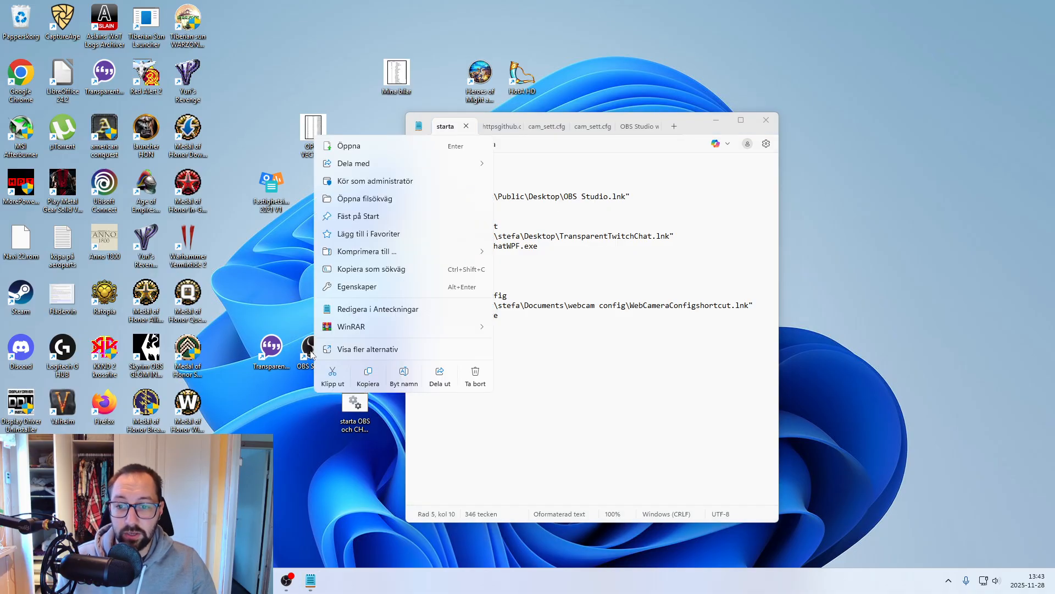
{"action": "left_click", "coordinate": [365, 270]}
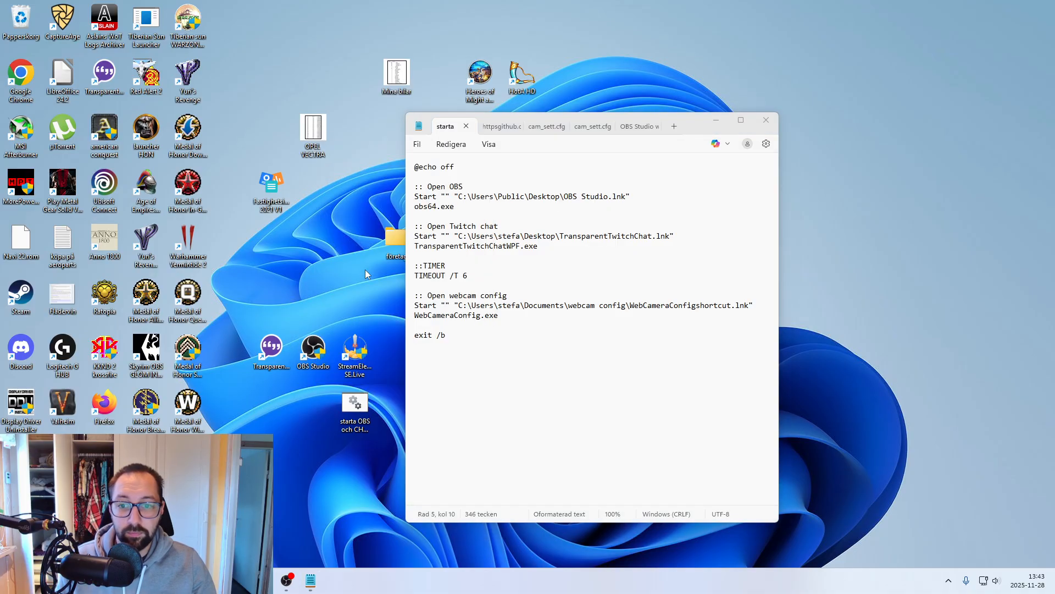
{"action": "left_click", "coordinate": [664, 196]}
{"action": "left_click_drag", "start_coordinate": [625, 196], "coordinate": [459, 197]}
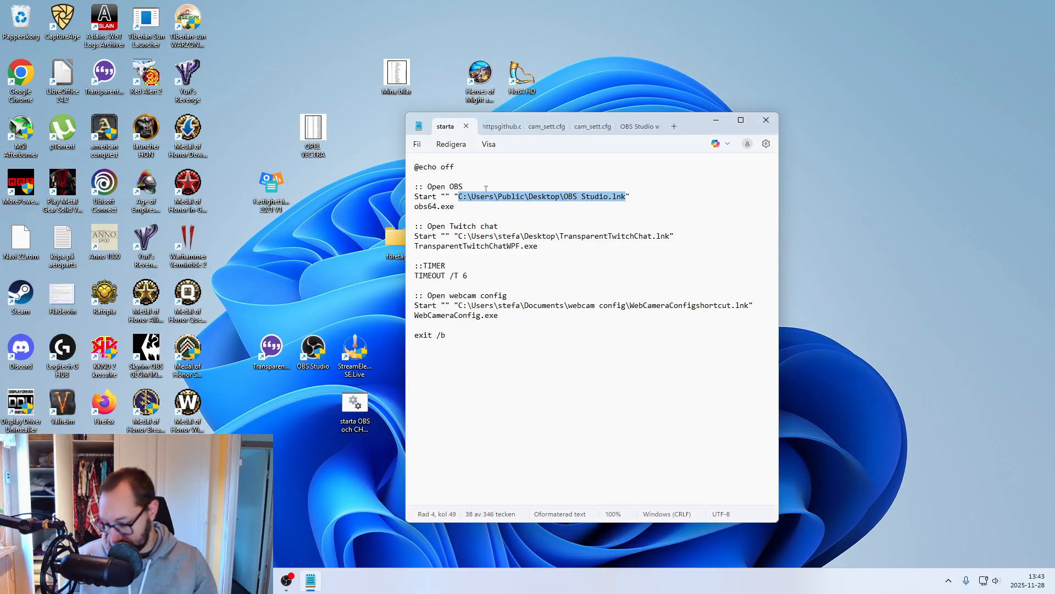
{"action": "type", "text": "\"C:\\Users\\Public\\Desktop\\OBS Studio.lnk\""}
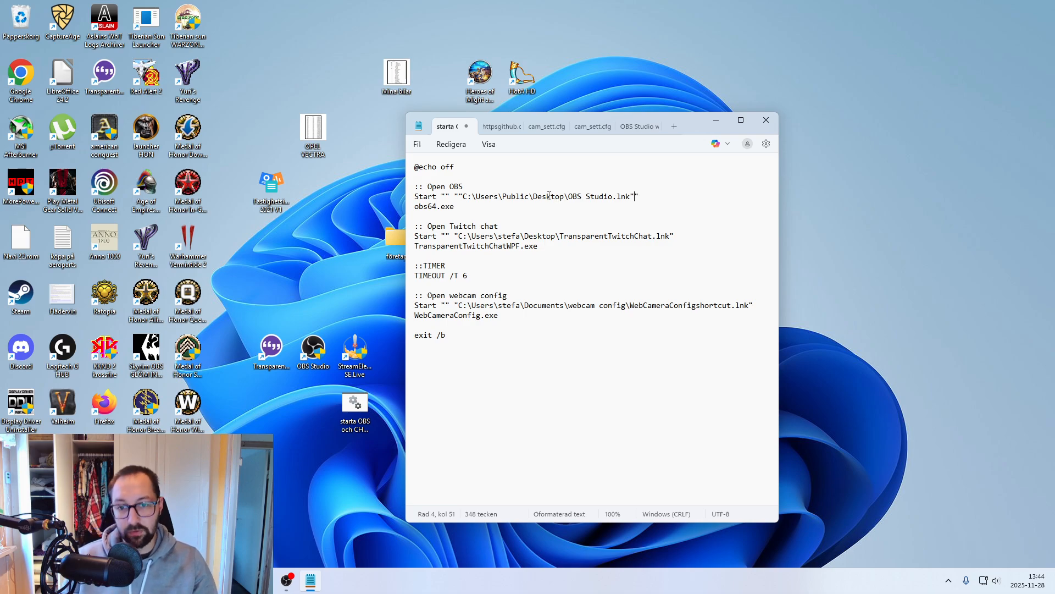
{"action": "key", "text": "ctrl+z"}
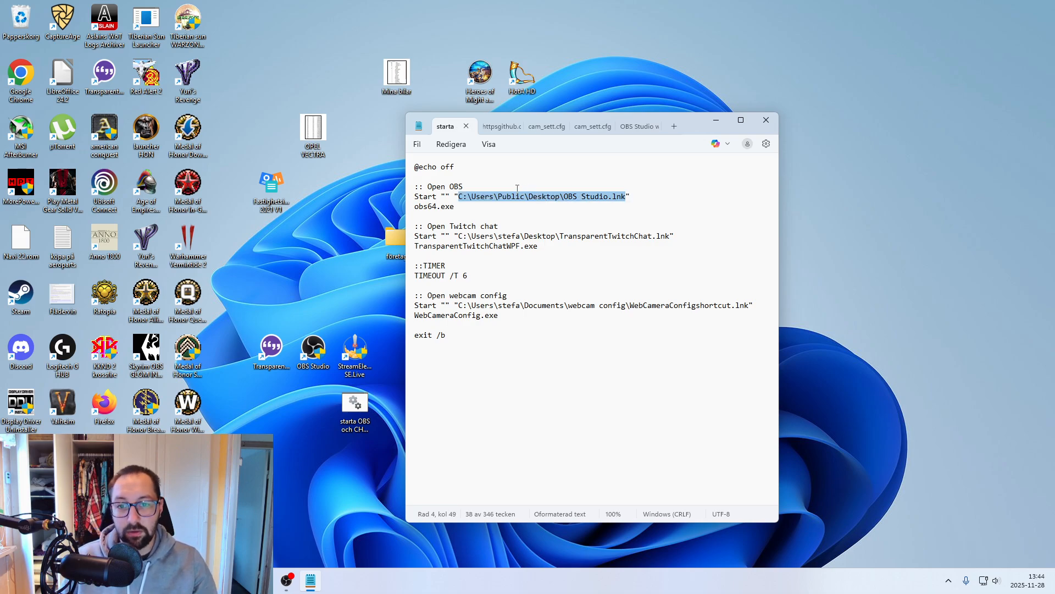
{"action": "left_click", "coordinate": [628, 196]}
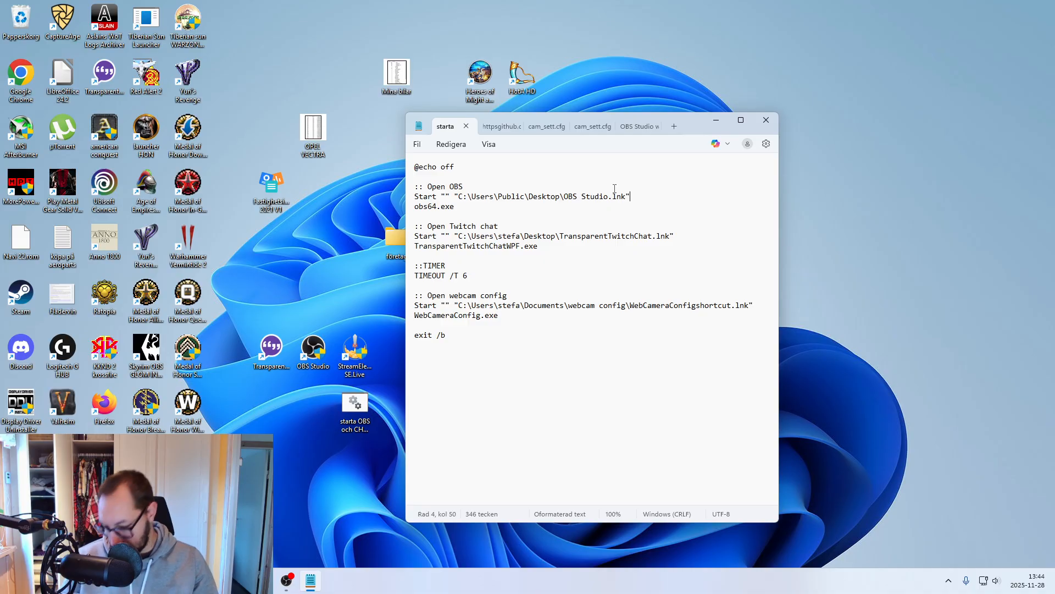
{"action": "type", "text": "\"C:\\Users\\Public\\Desktop\\OBS Studio.lnk\""}
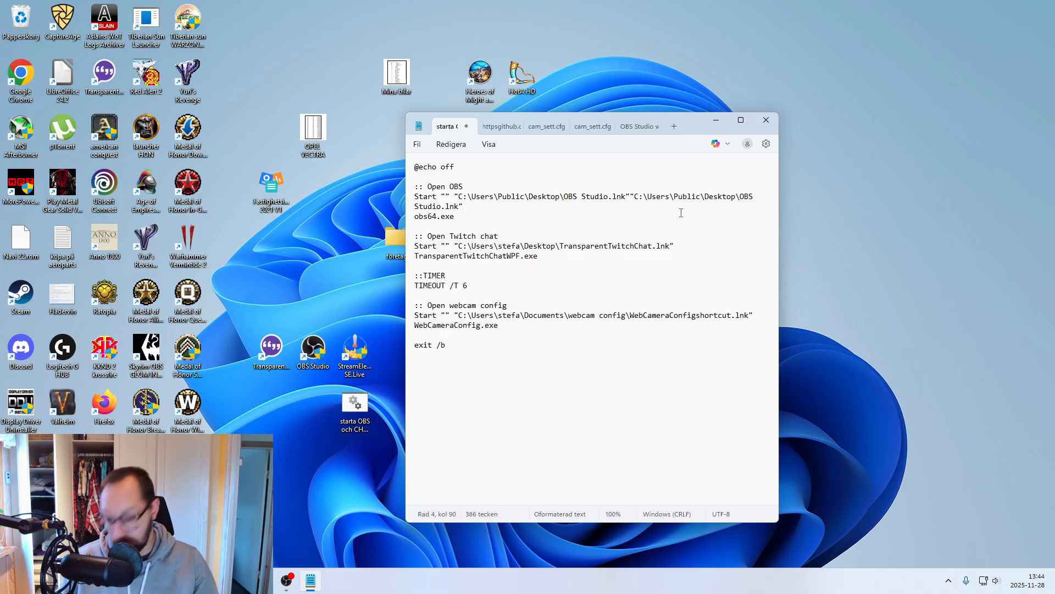
{"action": "key", "text": "ctrl+z"}
- Replace the quoted path in the Open OBS Start line with the copied "C:\Users\Public\Desktop\OBS Studio.lnk"
{"action": "left_click_drag", "start_coordinate": [630, 197], "coordinate": [414, 196]}
{"action": "key", "text": "ctrl+c"}
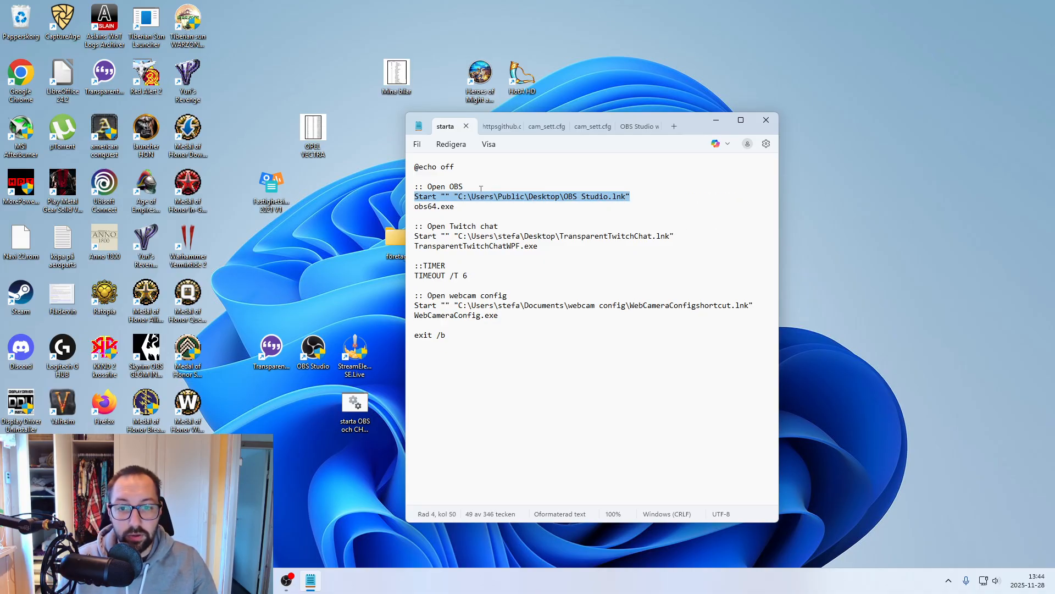
{"action": "left_click", "coordinate": [454, 196], "text": "shift"}
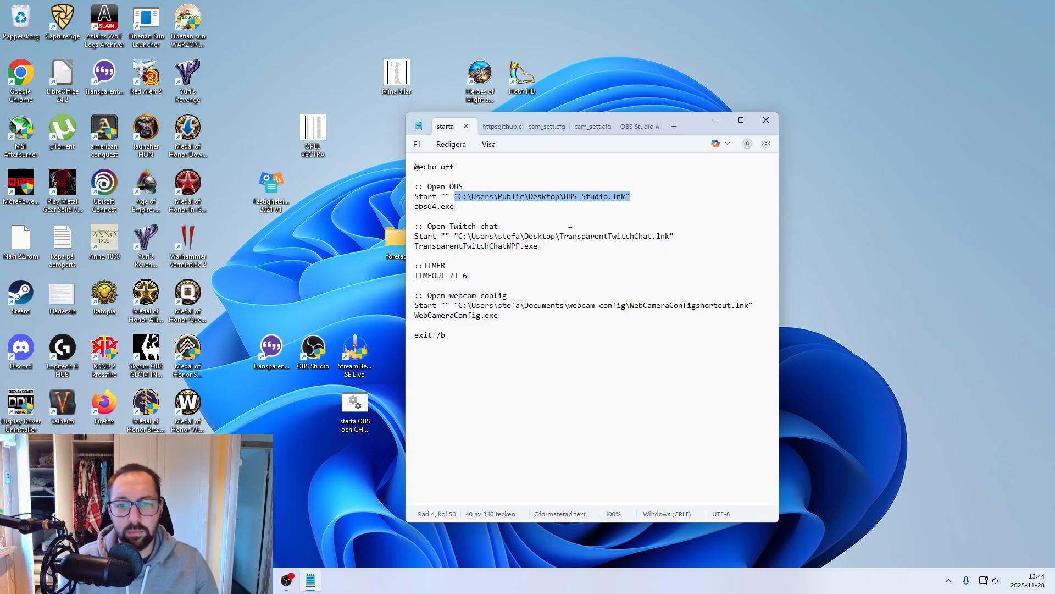
{"action": "key", "text": "ctrl+v"}
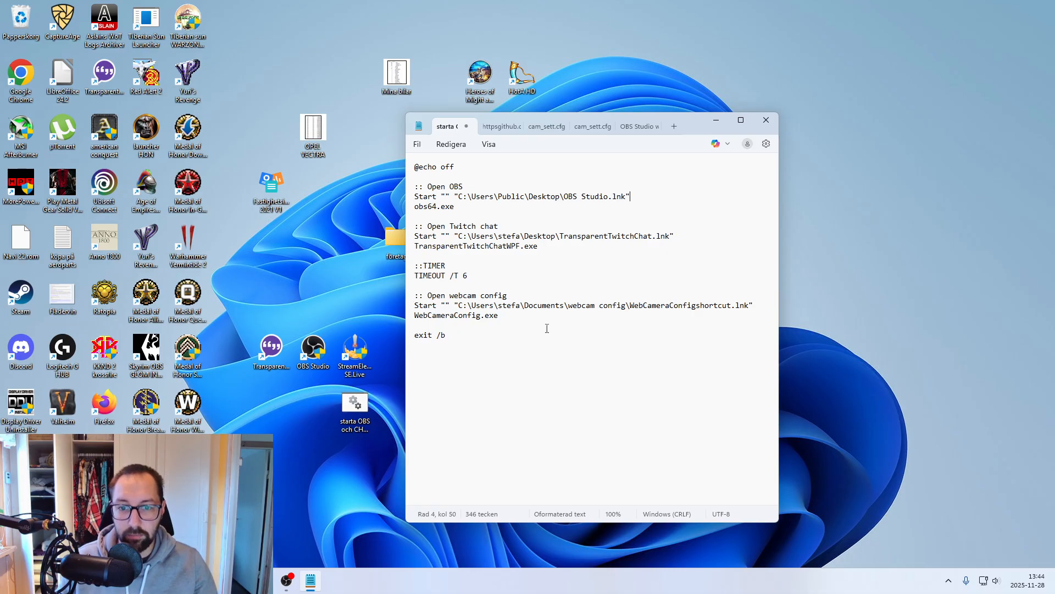
- Copy the OBS Studio shortcut's path again, paste it on a line below exit /b, and delete it from there
{"action": "left_click", "coordinate": [538, 357]}
{"action": "right_click", "coordinate": [314, 351]}
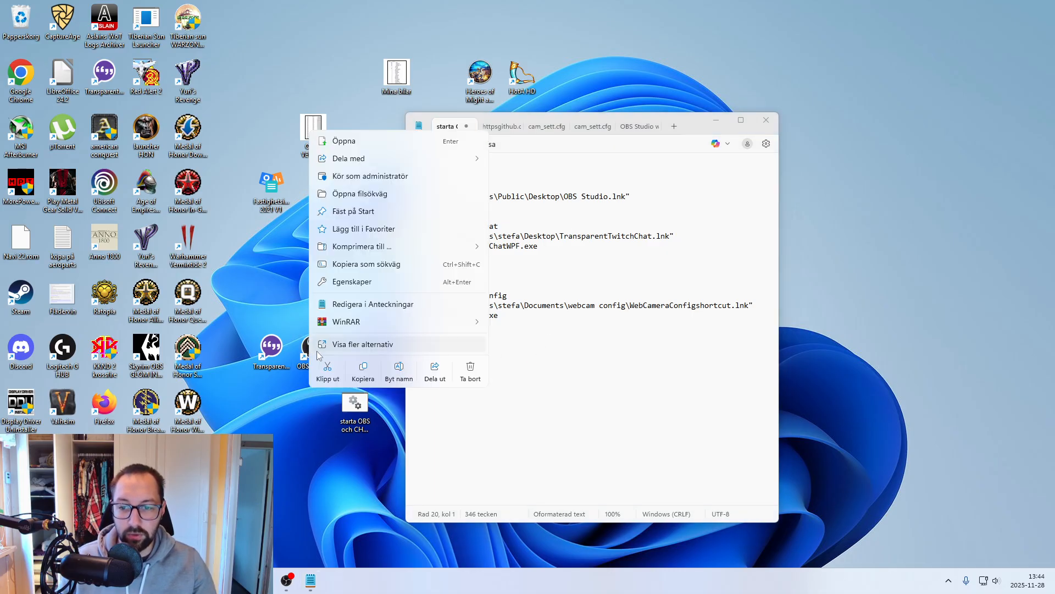
{"action": "left_click", "coordinate": [363, 265]}
{"action": "left_click", "coordinate": [462, 362]}
{"action": "key", "text": "ctrl+v"}
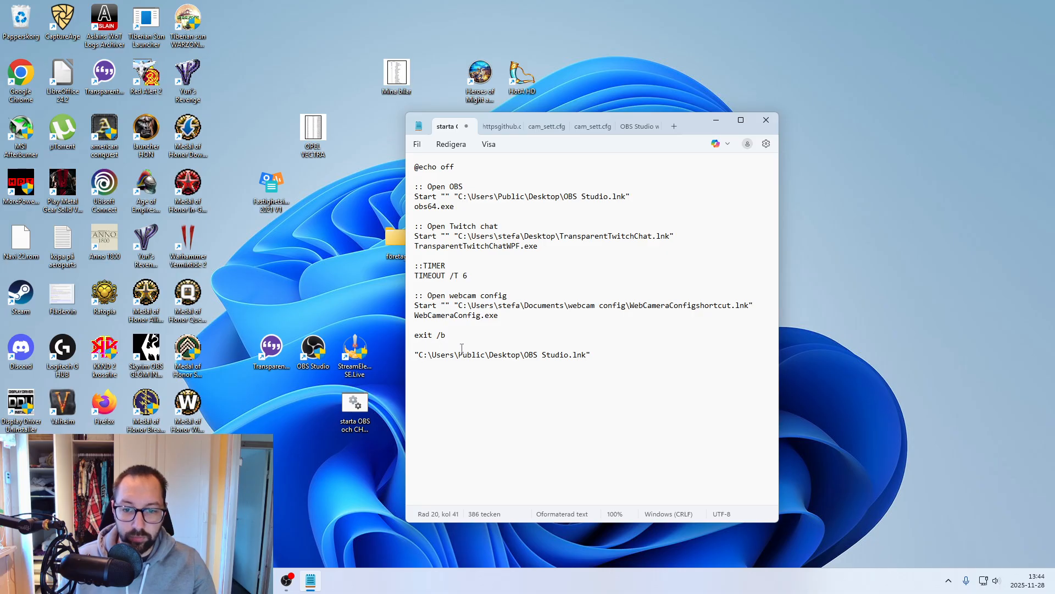
{"action": "left_click_drag", "start_coordinate": [609, 357], "coordinate": [414, 356]}
{"action": "key", "text": "BackSpace"}
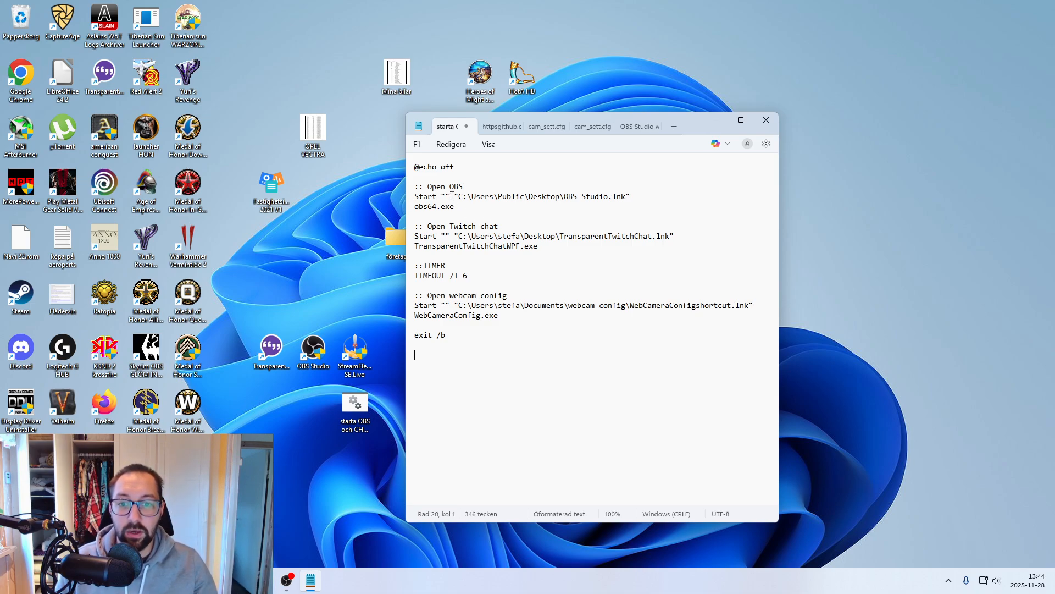
- Highlight the quoted OBS path, launch TransparentTwitchChat from its desktop shortcut, and switch to OBS
{"action": "left_click_drag", "start_coordinate": [455, 197], "coordinate": [633, 194]}
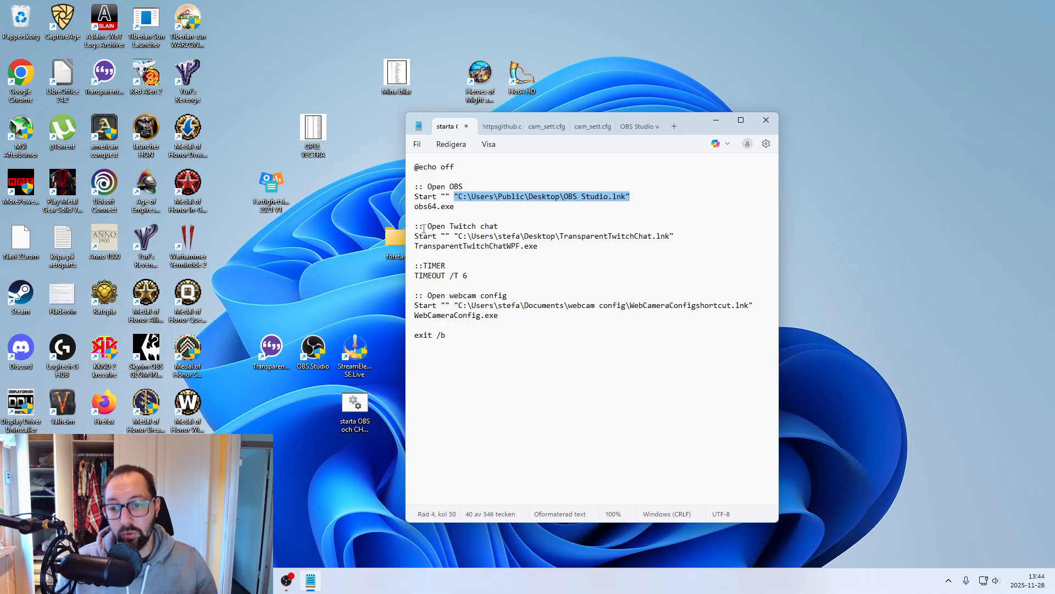
{"action": "left_click", "coordinate": [272, 355]}
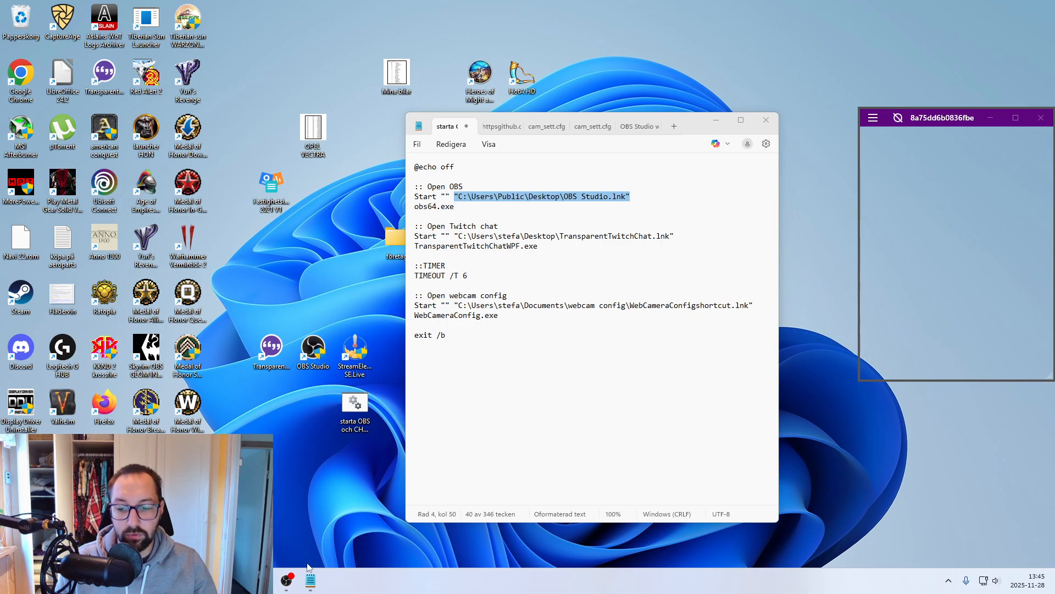
{"action": "left_click", "coordinate": [287, 580]}
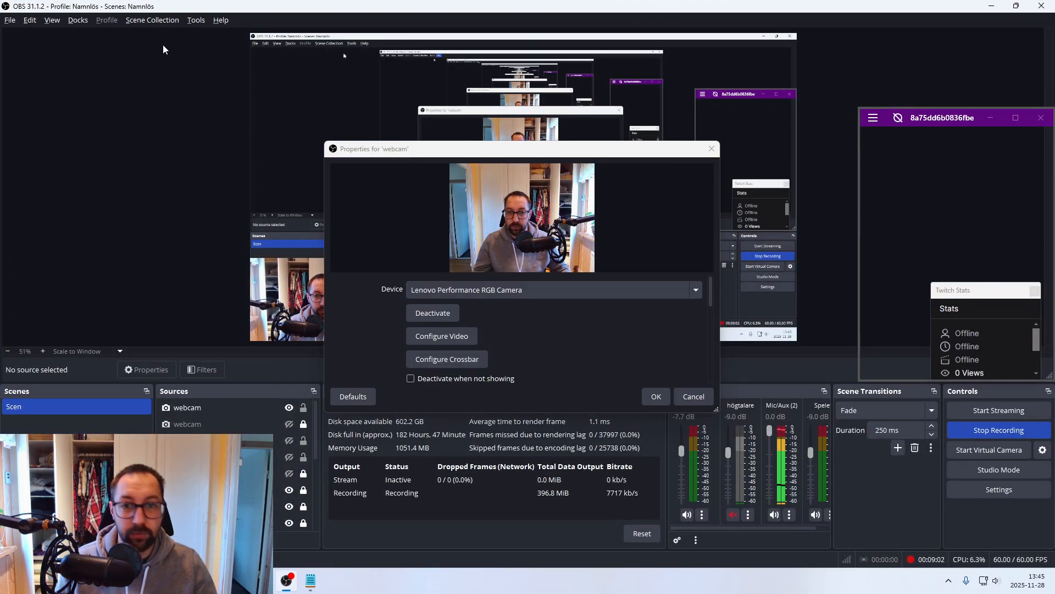
- Show the Chat dock in OBS, send the message "test" in the stream chat, and minimize OBS
{"action": "left_click", "coordinate": [153, 20]}
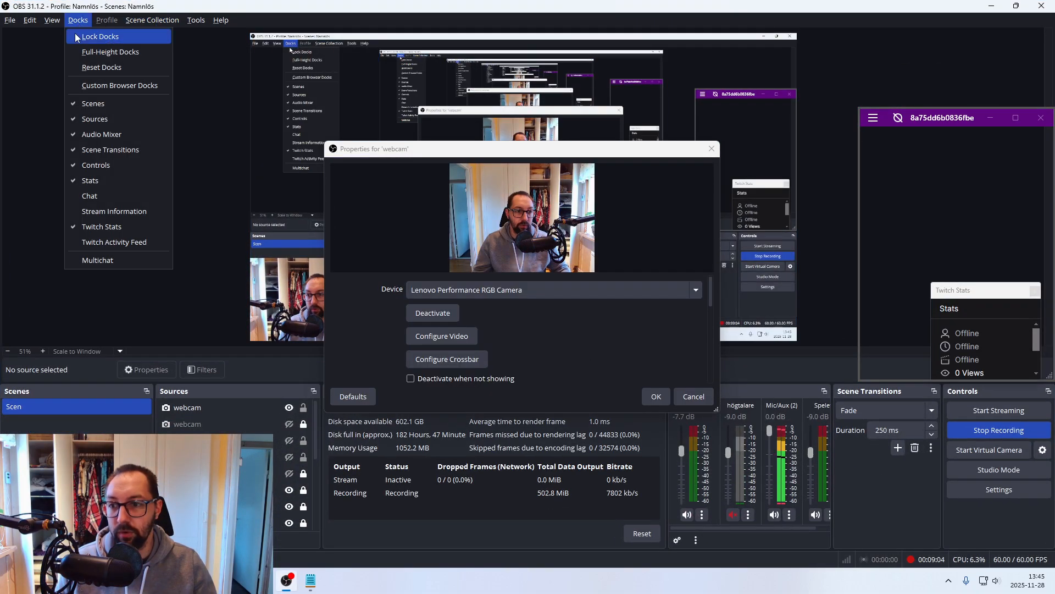
{"action": "left_click", "coordinate": [90, 195]}
{"action": "left_click", "coordinate": [794, 340]}
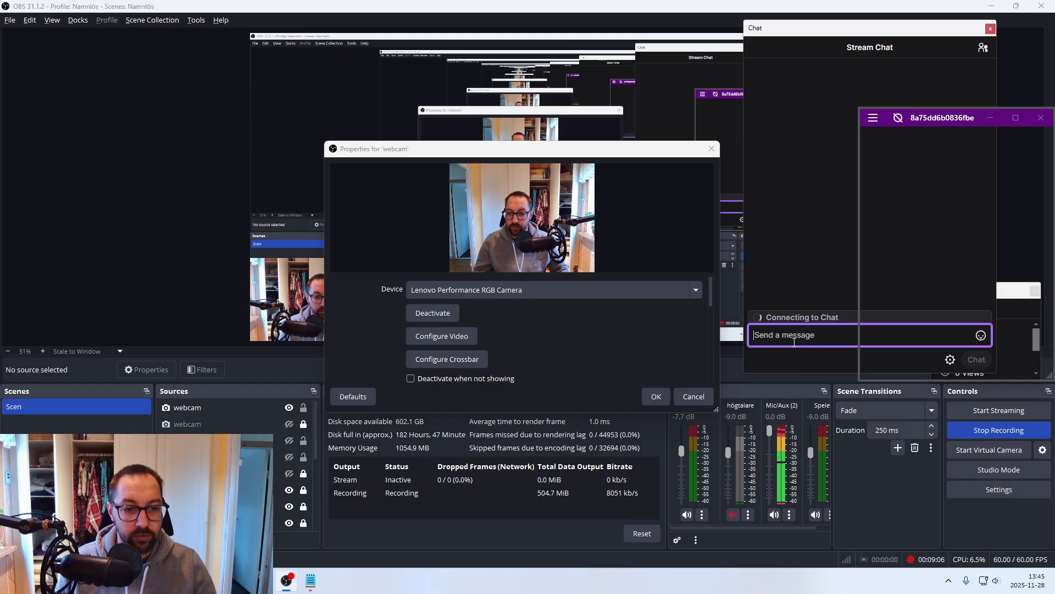
{"action": "type", "text": "test"}
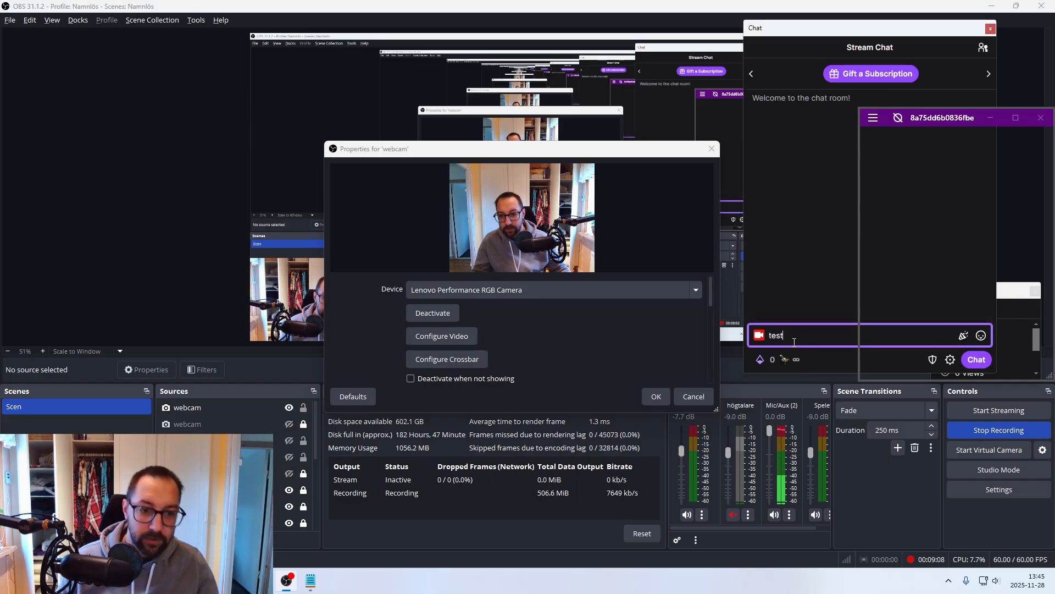
{"action": "key", "text": "Return"}
{"action": "key", "text": "alt+Tab"}
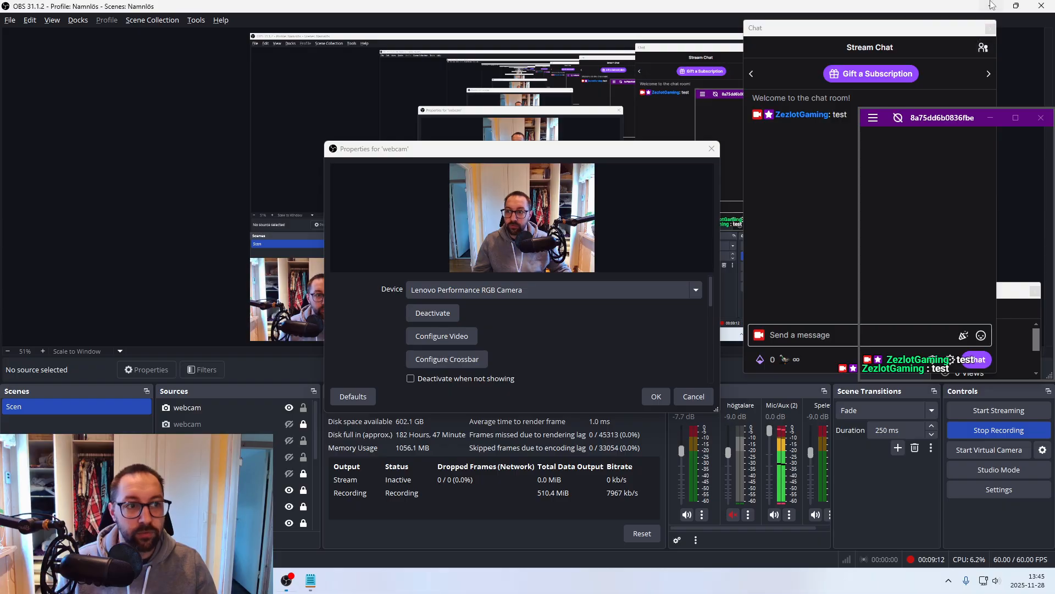
{"action": "left_click", "coordinate": [991, 5]}
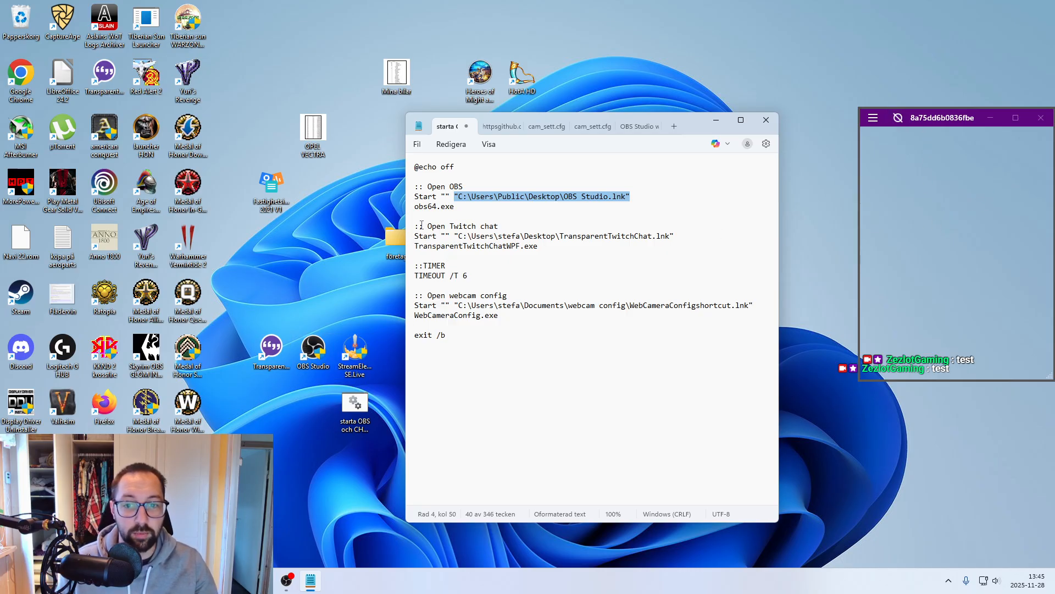
- Highlight the quoted path under Open Twitch chat and copy the path of the TransparentTwitchChat desktop shortcut
{"action": "left_click_drag", "start_coordinate": [454, 237], "coordinate": [655, 237]}
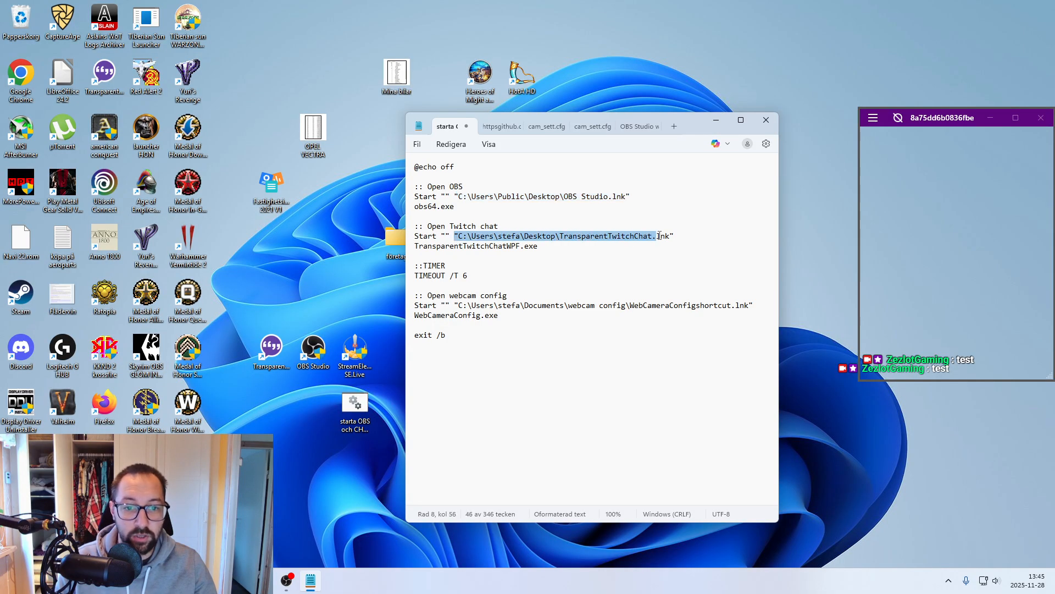
{"action": "right_click", "coordinate": [270, 352]}
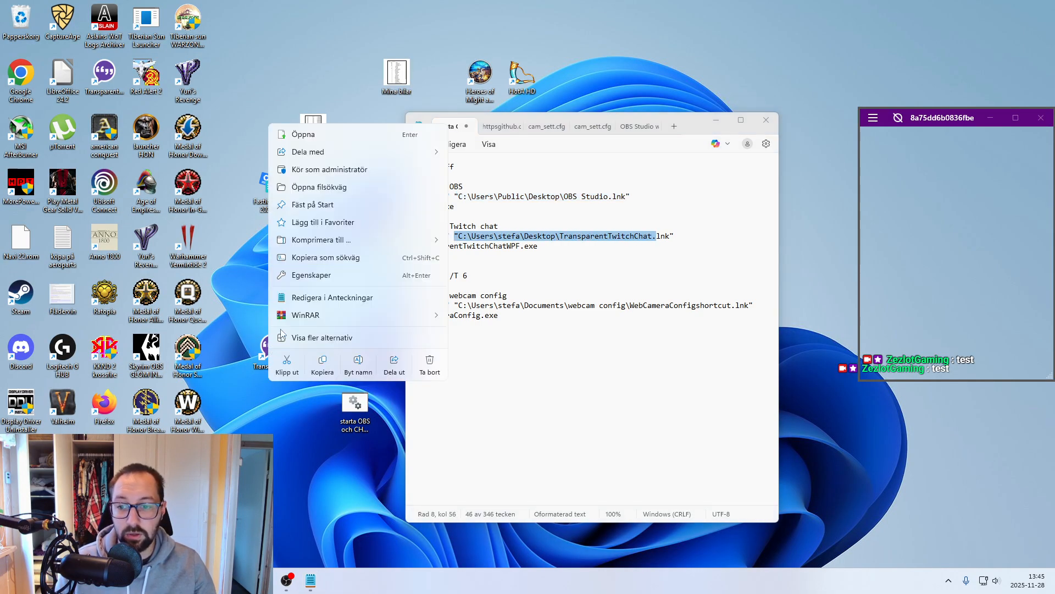
{"action": "left_click", "coordinate": [328, 258]}
{"action": "left_click", "coordinate": [620, 235]}
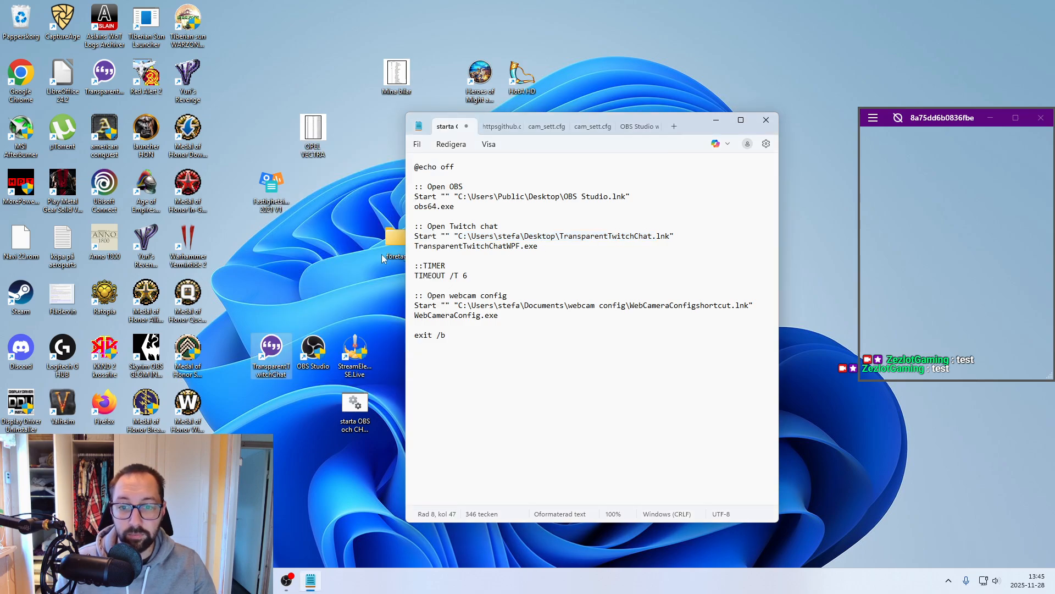
- Check the program file name in the OBS Studio shortcut's file location against the obs64.exe line in the batch file
{"action": "left_click_drag", "start_coordinate": [538, 250], "coordinate": [410, 249]}
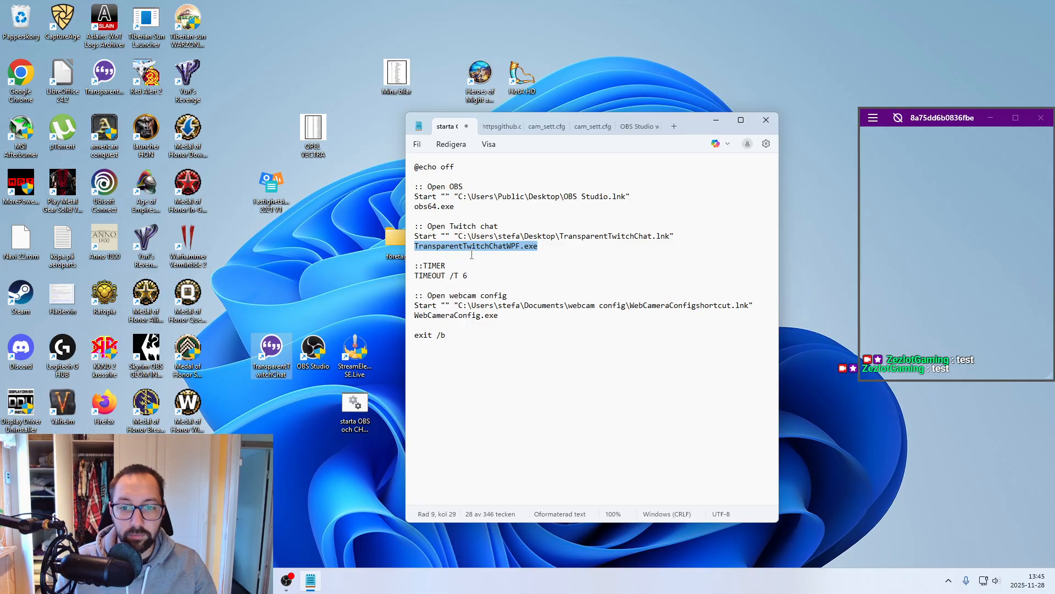
{"action": "right_click", "coordinate": [274, 339]}
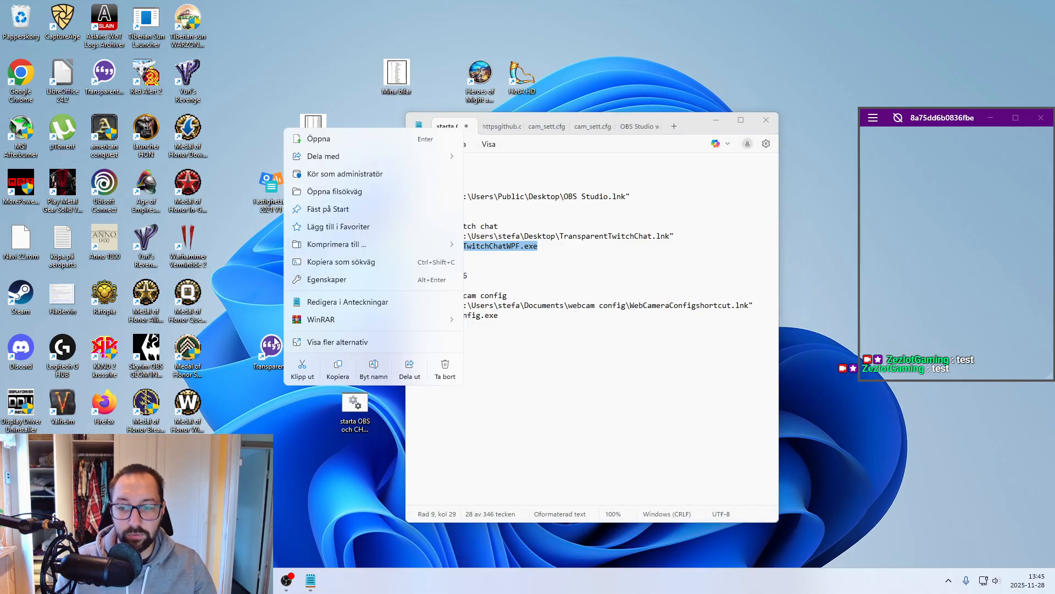
{"action": "left_click", "coordinate": [221, 291]}
{"action": "right_click", "coordinate": [313, 358]}
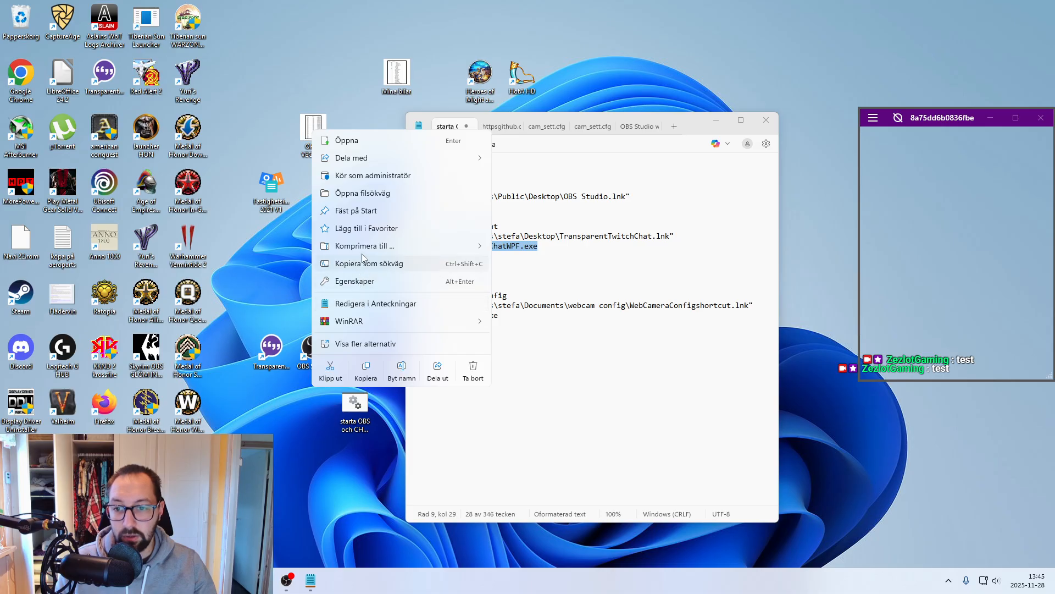
{"action": "left_click", "coordinate": [367, 193]}
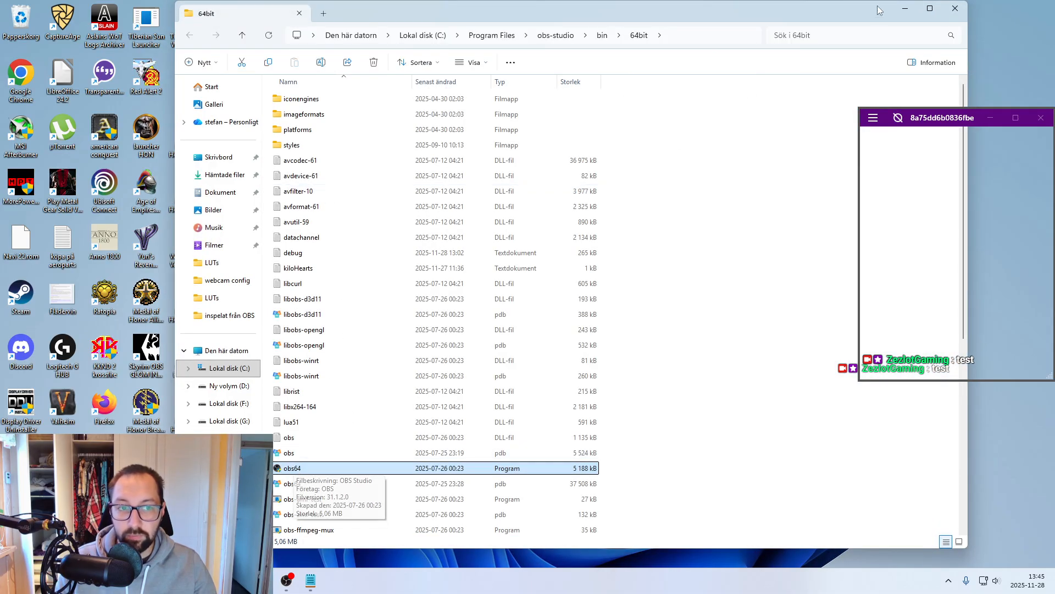
{"action": "left_click", "coordinate": [955, 15]}
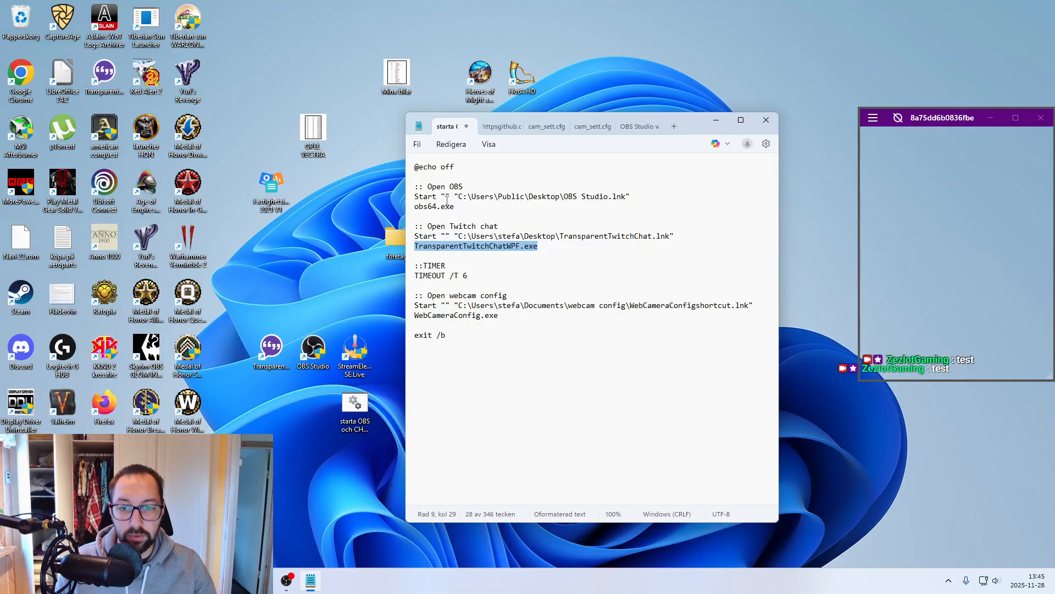
{"action": "left_click_drag", "start_coordinate": [442, 207], "coordinate": [420, 208]}
{"action": "left_click", "coordinate": [438, 207]}
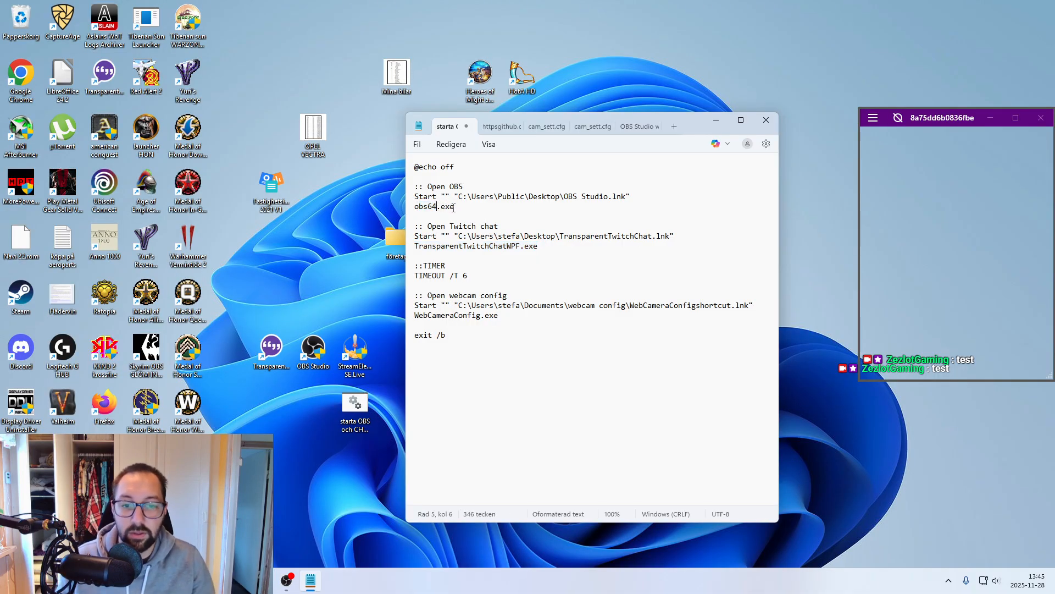
- Hide the Twitch chat overlay's window frame and highlight the TIMER and Open webcam config blocks in the batch file
{"action": "left_click", "coordinate": [898, 119]}
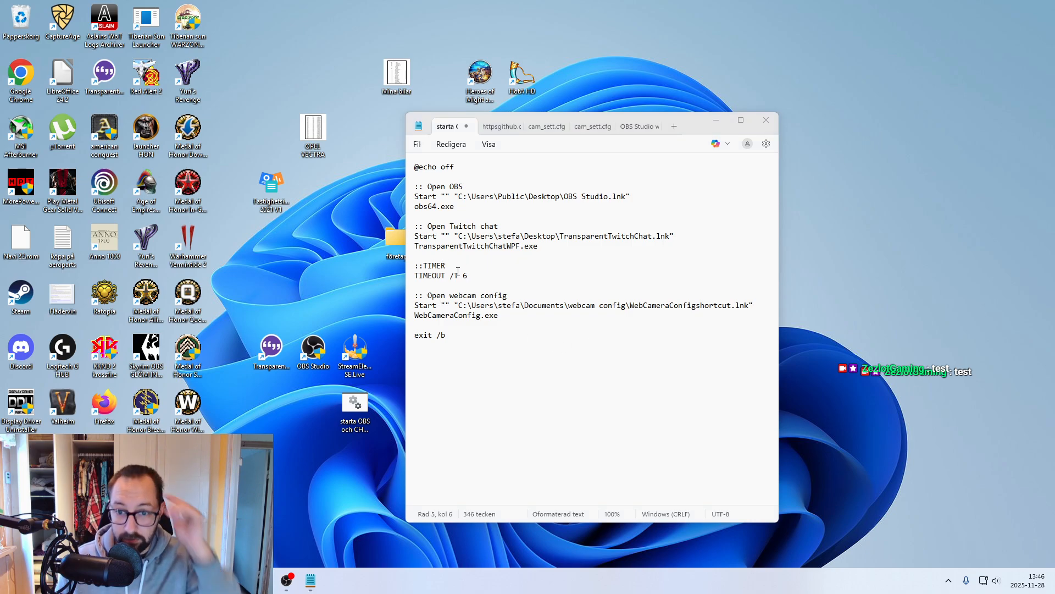
{"action": "left_click_drag", "start_coordinate": [476, 276], "coordinate": [415, 266]}
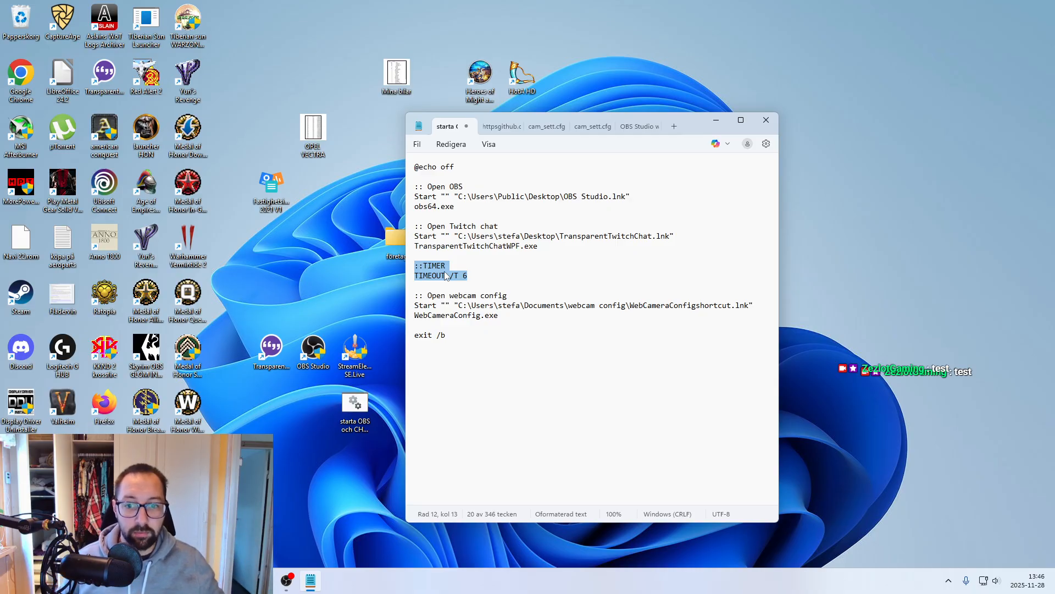
{"action": "left_click_drag", "start_coordinate": [505, 310], "coordinate": [415, 296]}
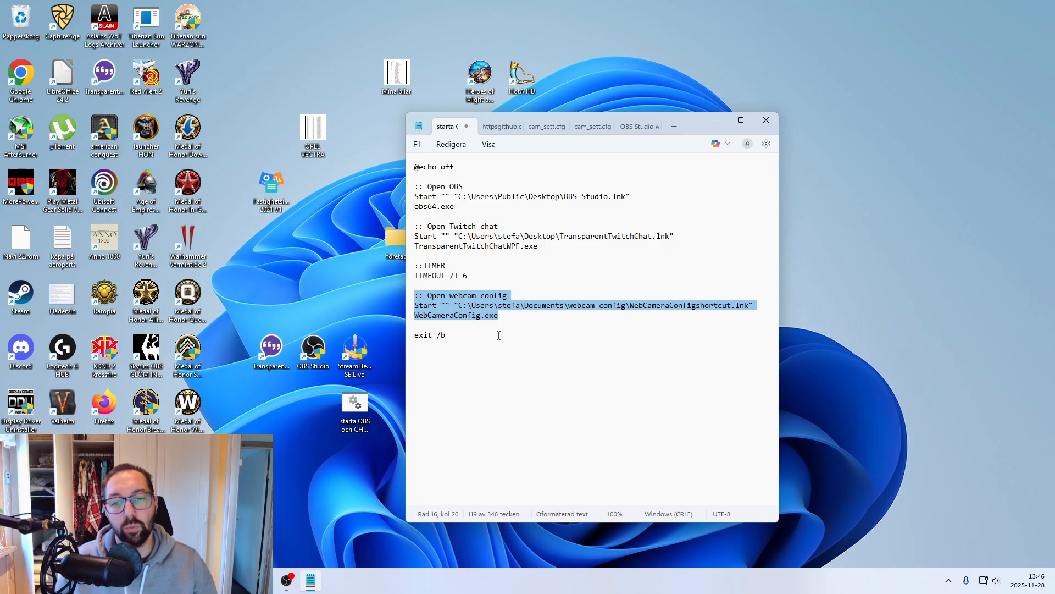
{"action": "left_click_drag", "start_coordinate": [499, 316], "coordinate": [419, 291]}
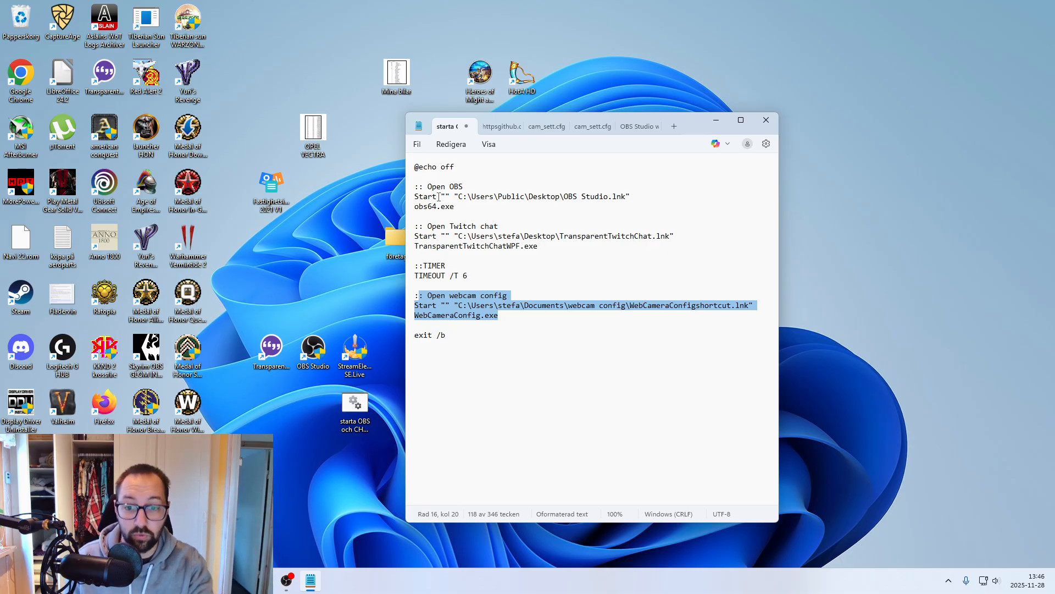
{"action": "left_click_drag", "start_coordinate": [514, 316], "coordinate": [424, 321]}
- Bring up the webcam config folder to check its file names, and minimize it again
{"action": "left_click", "coordinate": [214, 580]}
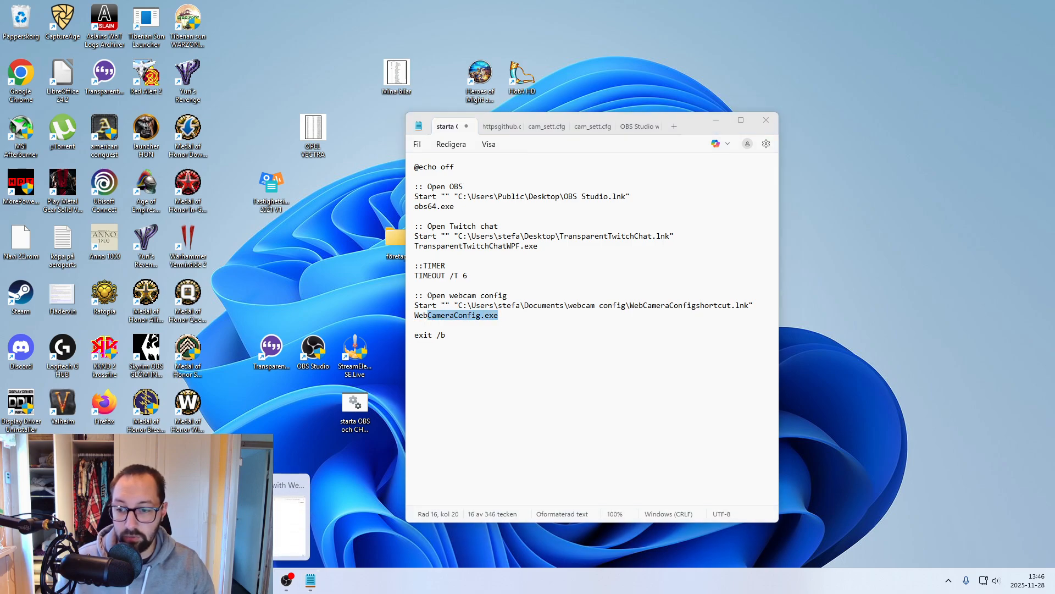
{"action": "left_click", "coordinate": [247, 525]}
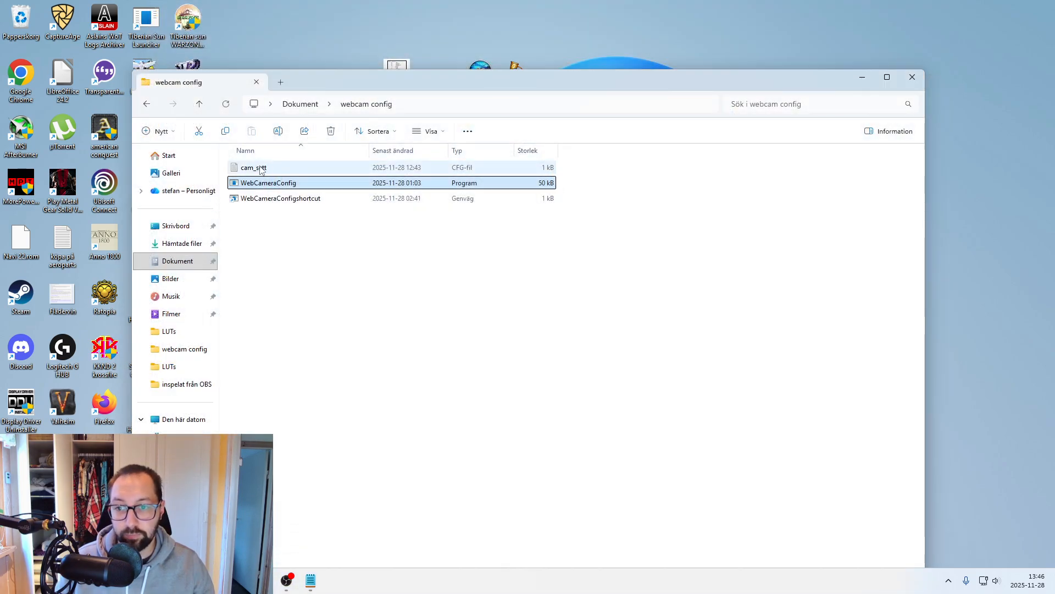
{"action": "left_click", "coordinate": [853, 80]}
- Examine the TIMER block in the batch file, highlighting the TIMEOUT /T line and its seconds value
{"action": "left_click_drag", "start_coordinate": [467, 274], "coordinate": [406, 283]}
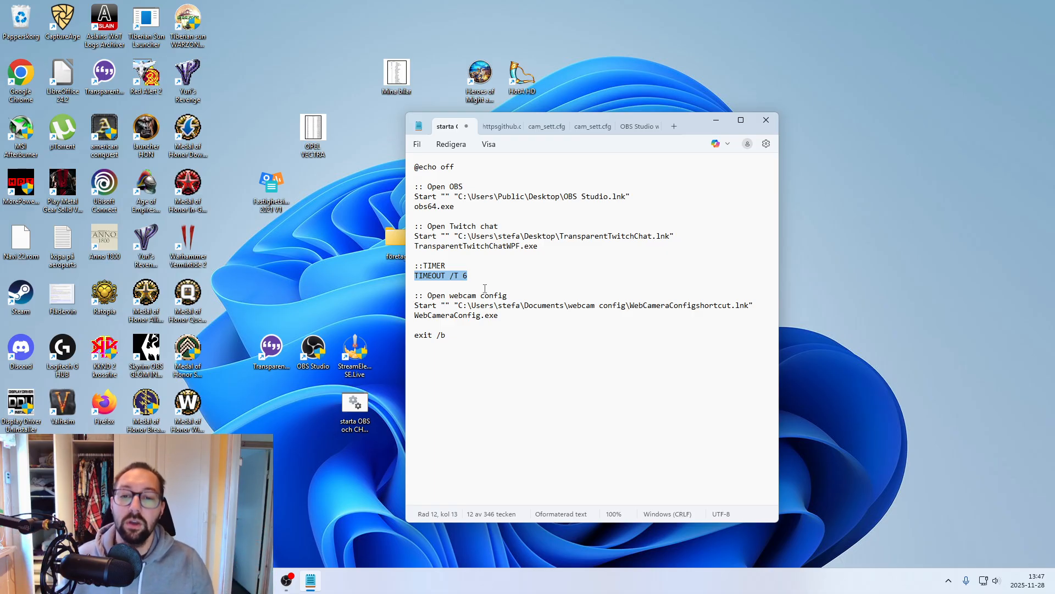
{"action": "left_click_drag", "start_coordinate": [416, 285], "coordinate": [406, 262]}
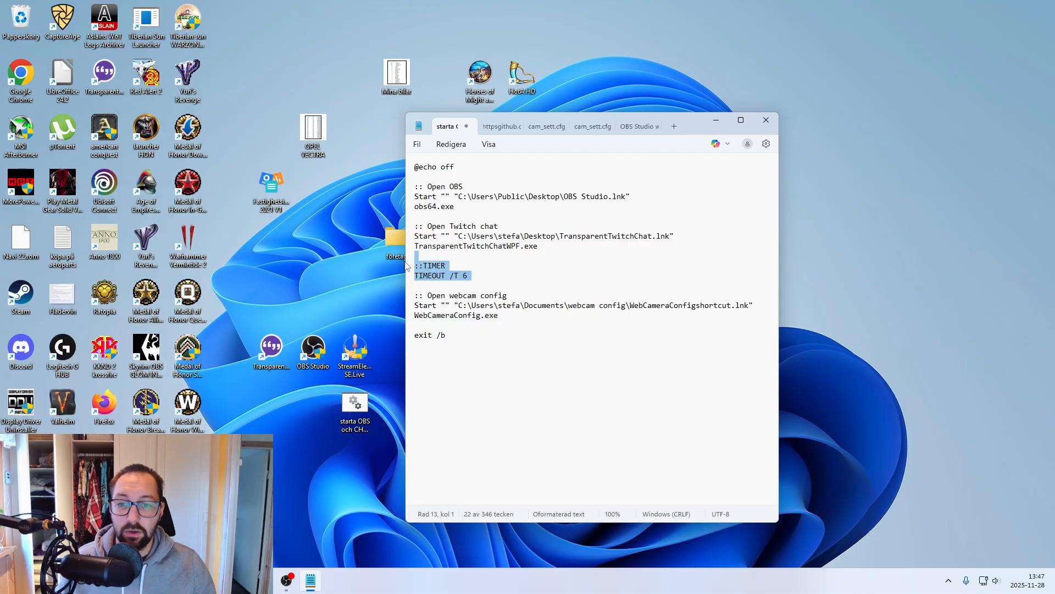
{"action": "left_click", "coordinate": [470, 275]}
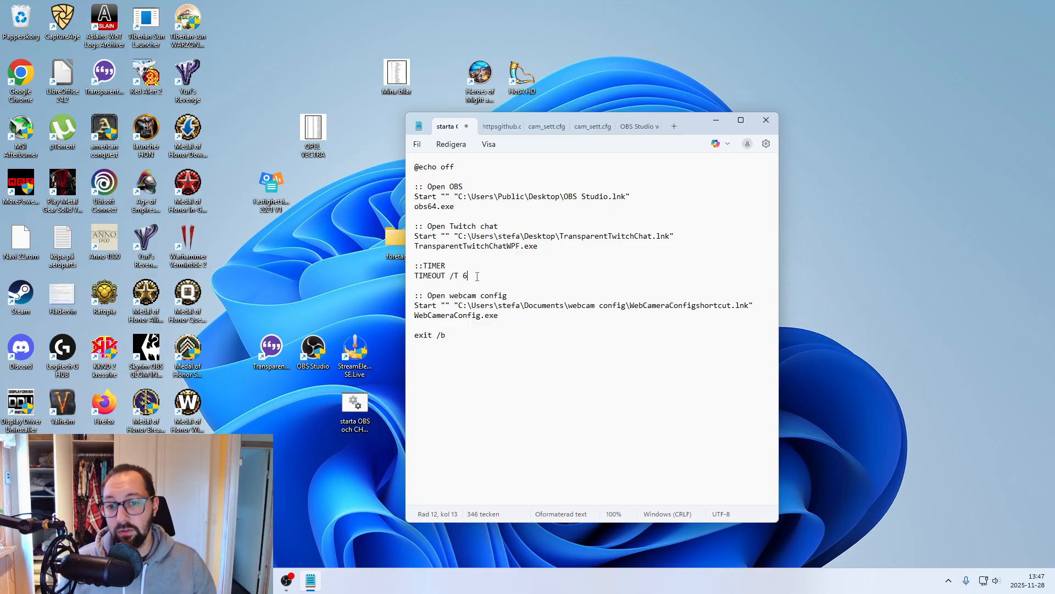
{"action": "left_click_drag", "start_coordinate": [477, 276], "coordinate": [416, 268]}
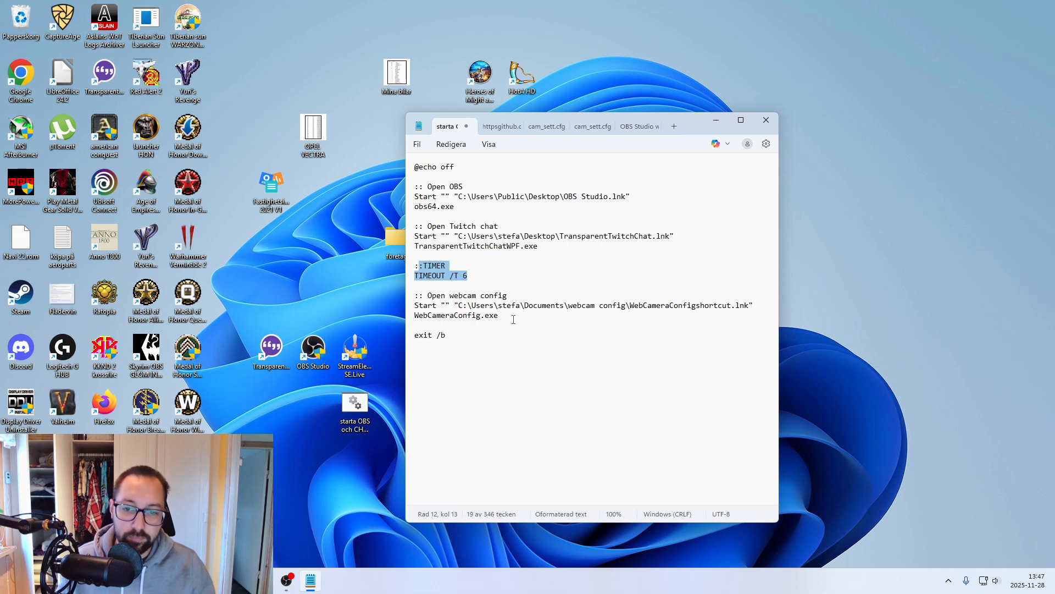
{"action": "mouse_move", "coordinate": [468, 276]}
{"action": "left_mouse_down"}
{"action": "mouse_move", "coordinate": [415, 274]}
{"action": "mouse_move", "coordinate": [417, 265]}
{"action": "mouse_move", "coordinate": [465, 278]}
{"action": "left_mouse_up"}
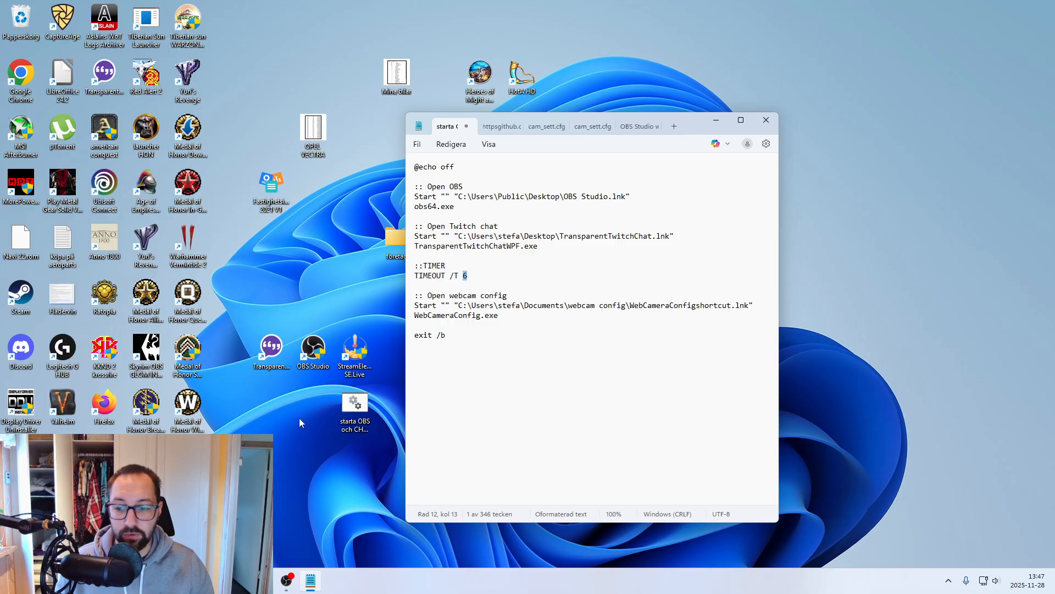
- Bring up the webcam config folder, move its window off the desktop shortcuts, and select the TransparentTwitchChat shortcut
{"action": "left_click", "coordinate": [192, 581]}
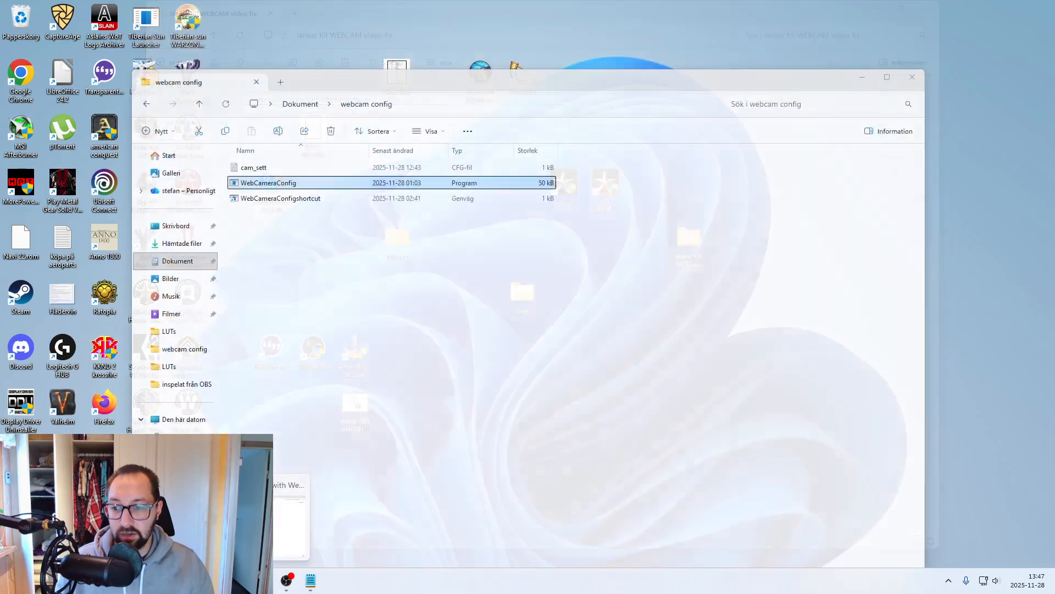
{"action": "left_click", "coordinate": [247, 522]}
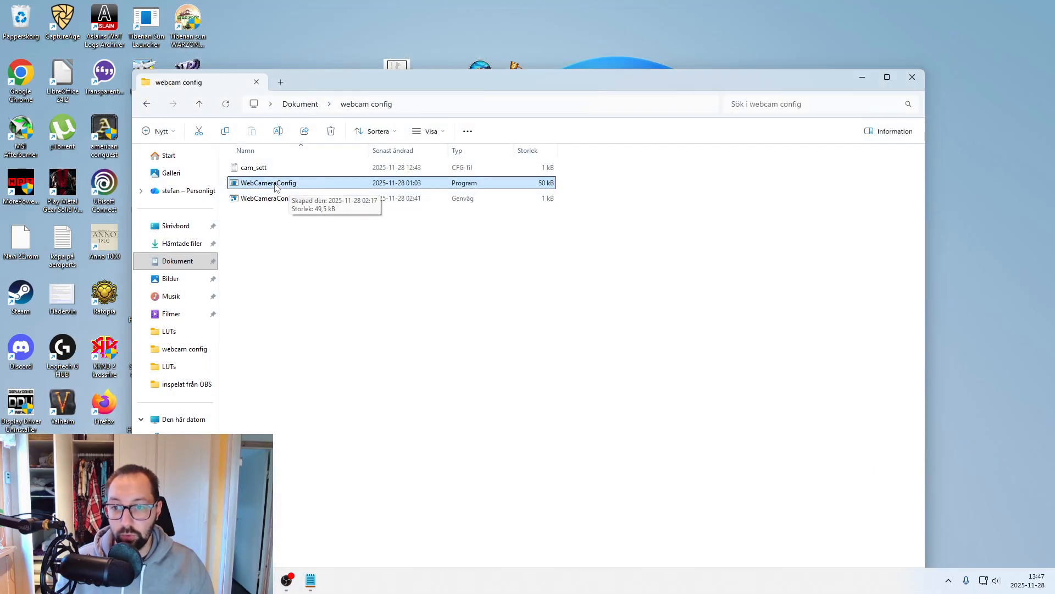
{"action": "left_click", "coordinate": [299, 226]}
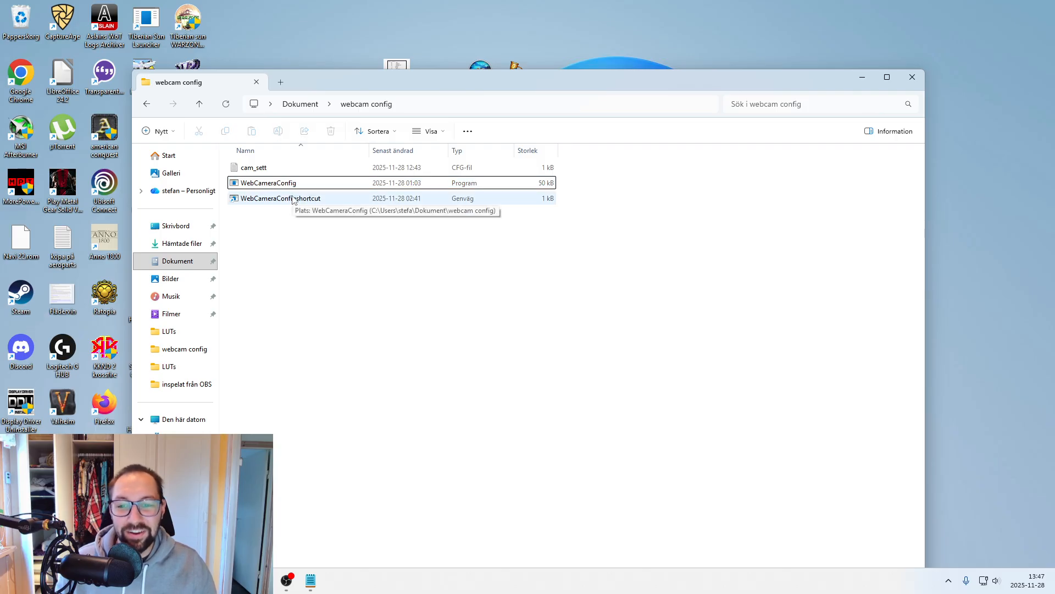
{"action": "left_click_drag", "start_coordinate": [333, 83], "coordinate": [583, 87]}
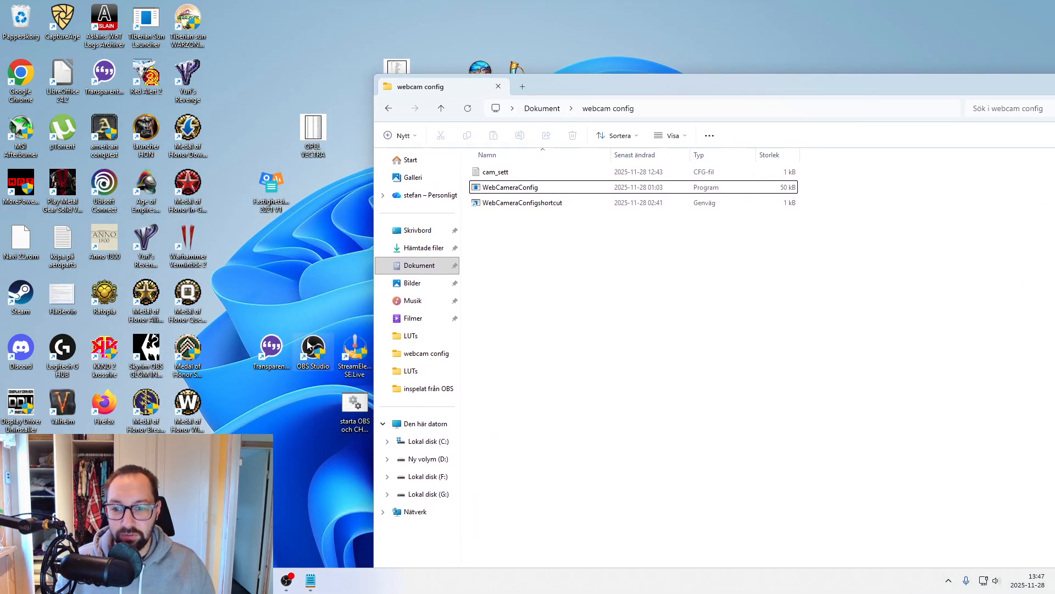
{"action": "left_click", "coordinate": [255, 360]}
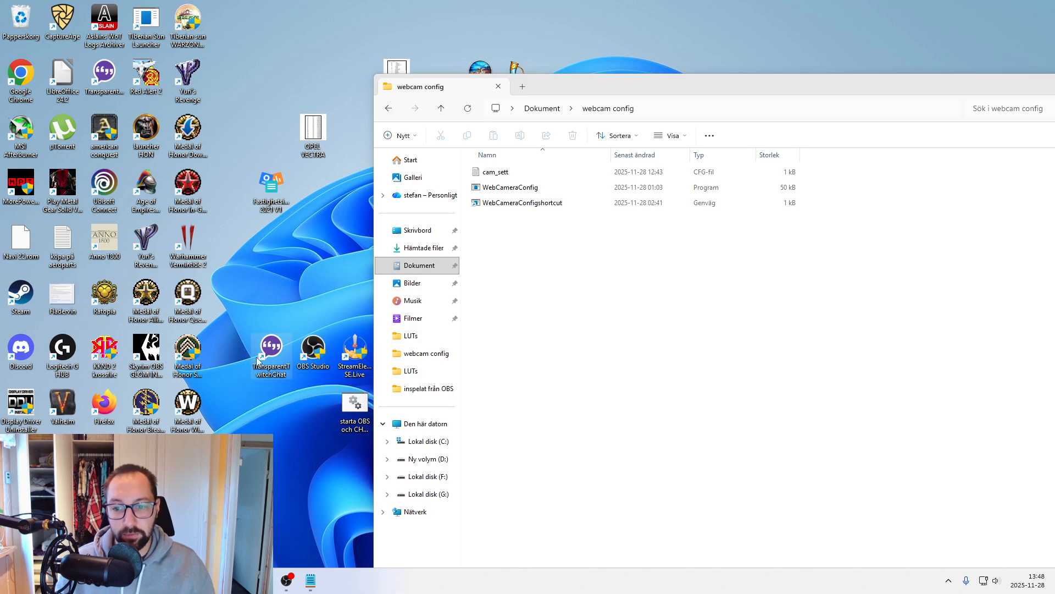
- Create a new shortcut to the WebCameraConfig program in the webcam config folder and delete that shortcut
{"action": "right_click", "coordinate": [519, 187]}
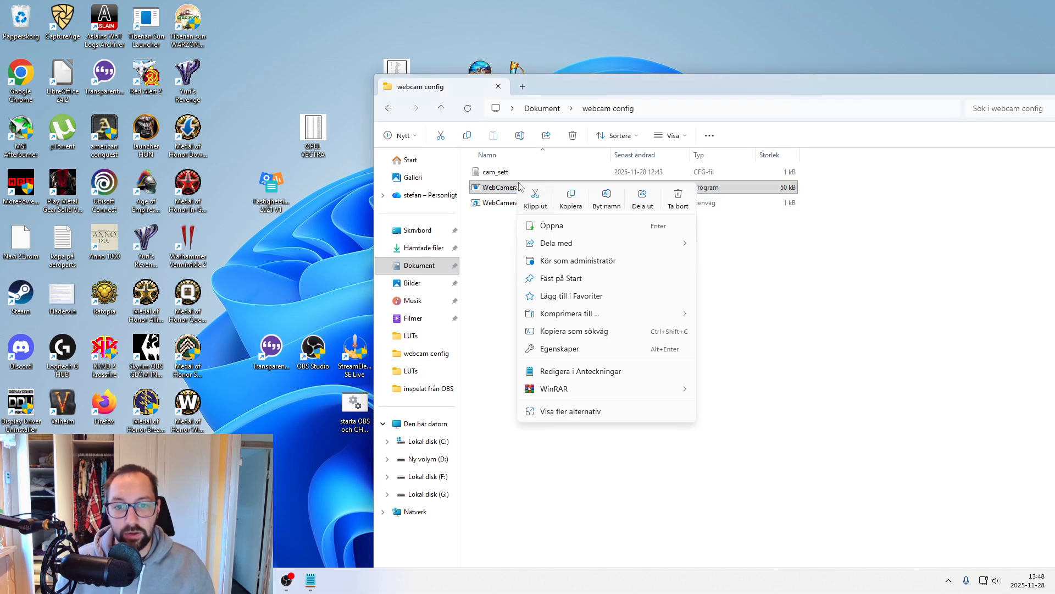
{"action": "left_click", "coordinate": [577, 413]}
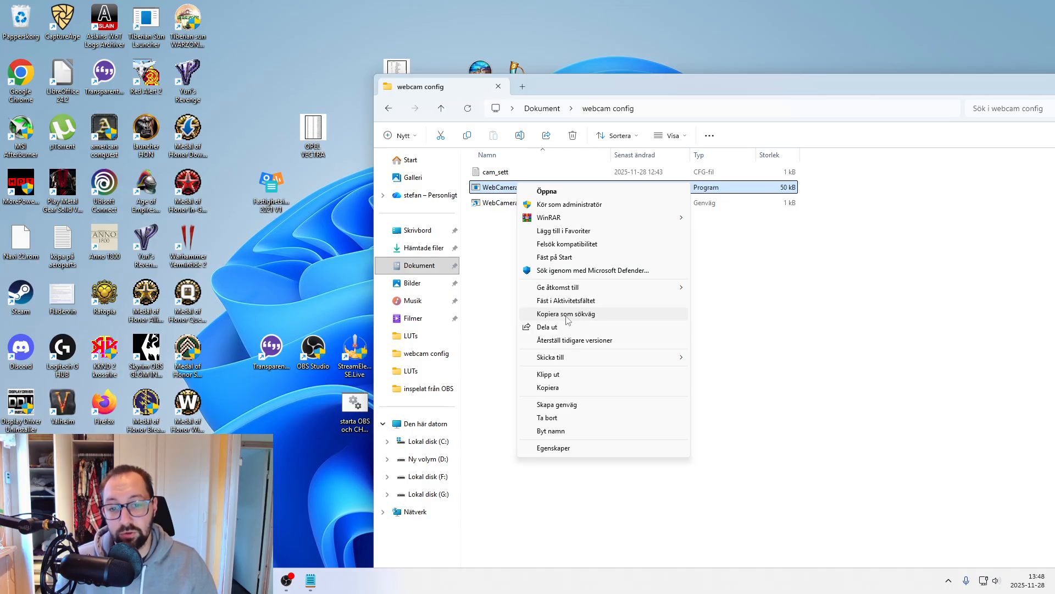
{"action": "left_click", "coordinate": [556, 404]}
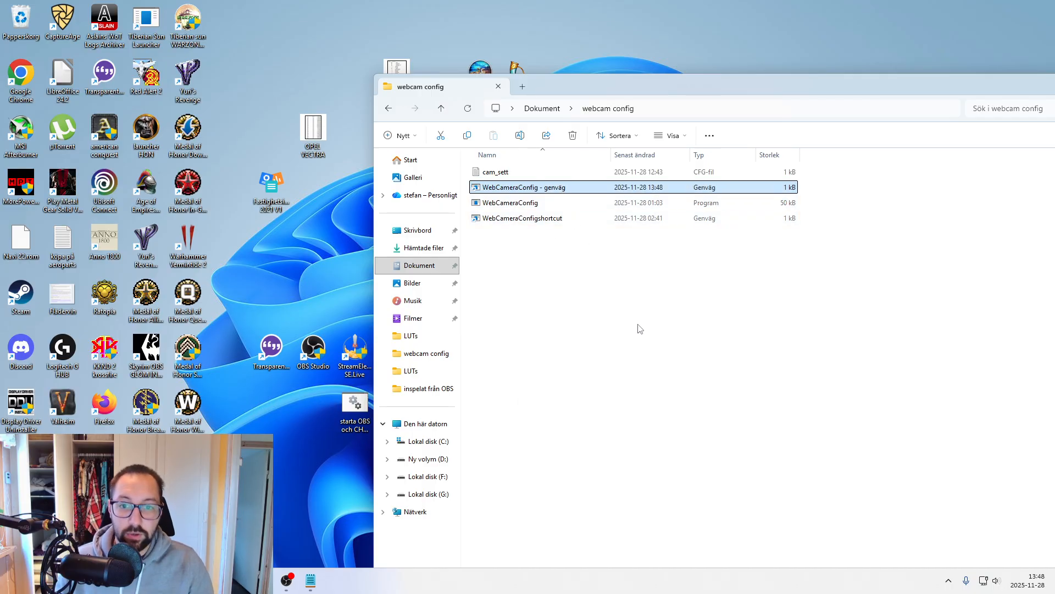
{"action": "key", "text": "Delete"}
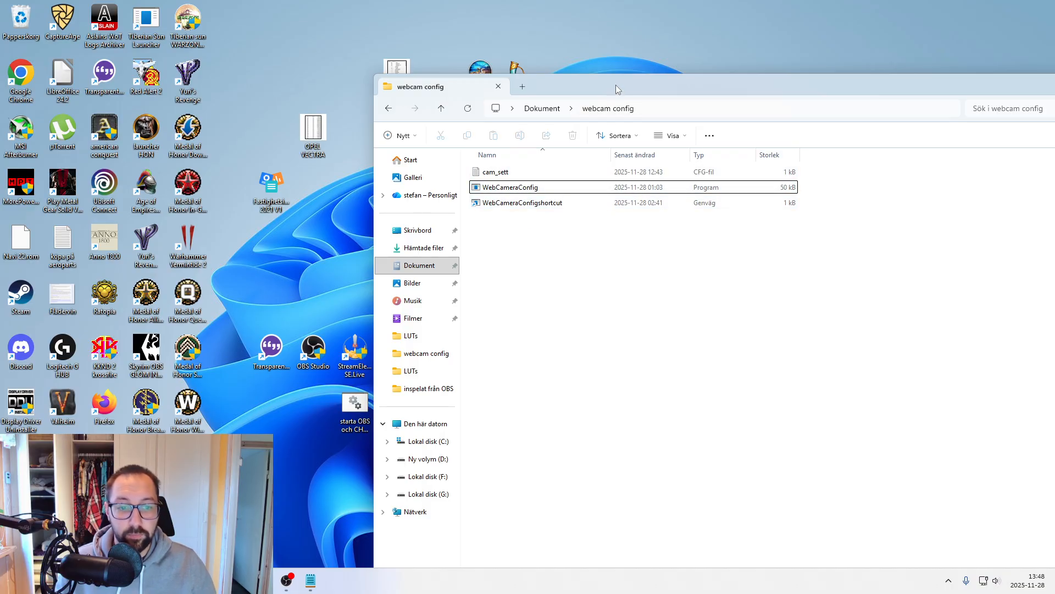
- Select WebCameraConfigshortcut in the webcam config folder, then examine the batch file's .lnk path, WebCameraConfig.exe line and exit /b line
{"action": "left_click_drag", "start_coordinate": [616, 88], "coordinate": [523, 79]}
{"action": "left_click", "coordinate": [454, 199]}
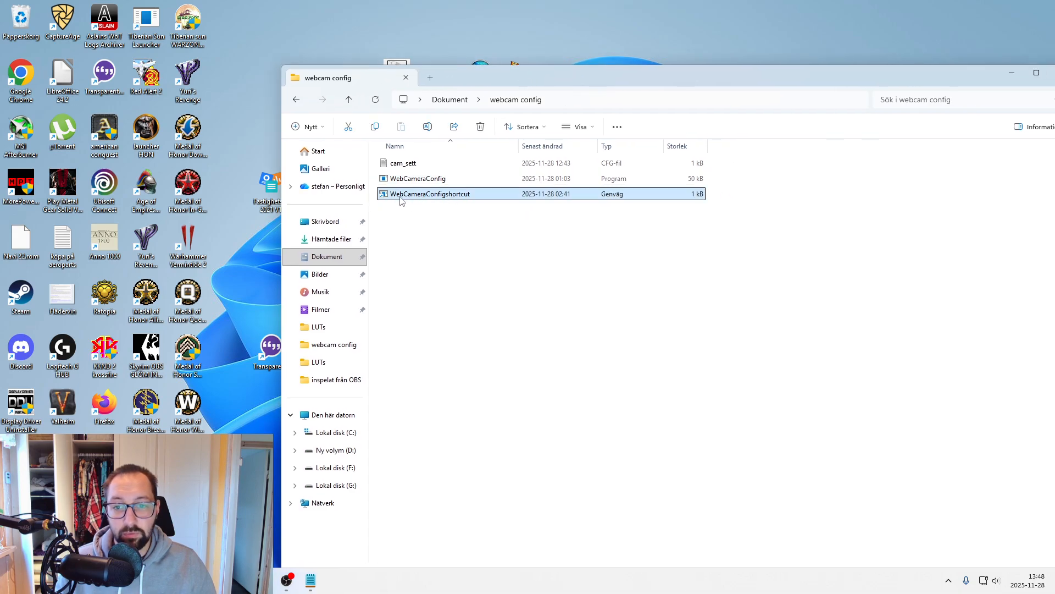
{"action": "left_click", "coordinate": [311, 580]}
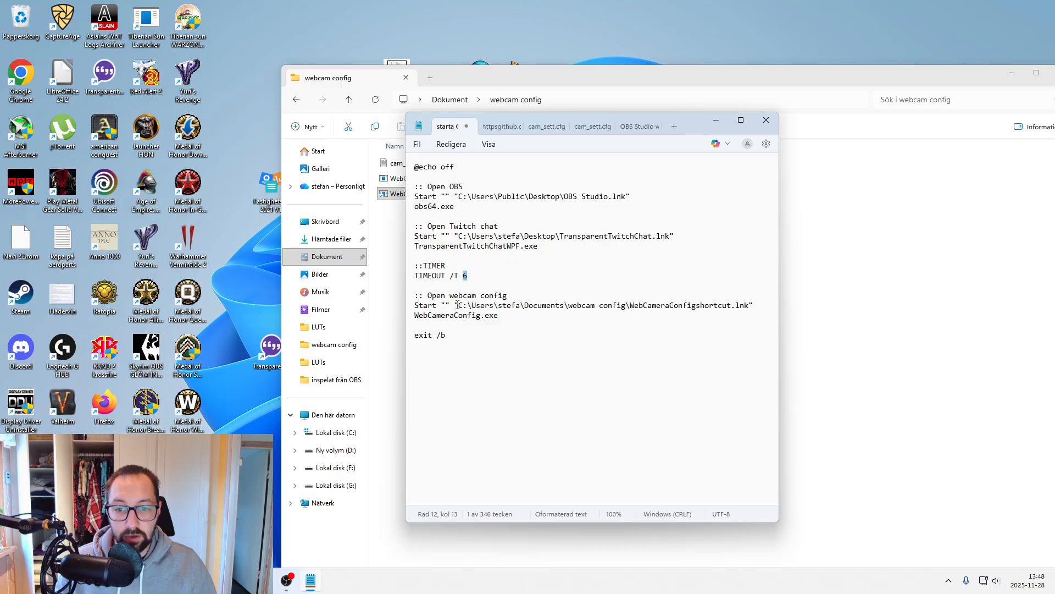
{"action": "left_click_drag", "start_coordinate": [629, 306], "coordinate": [750, 302]}
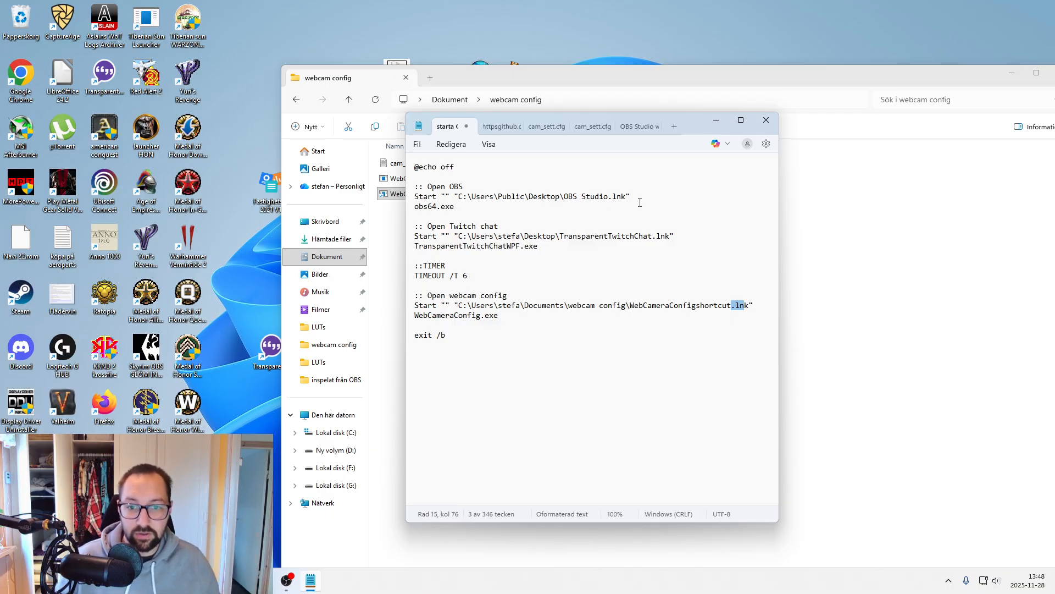
{"action": "left_click", "coordinate": [502, 316]}
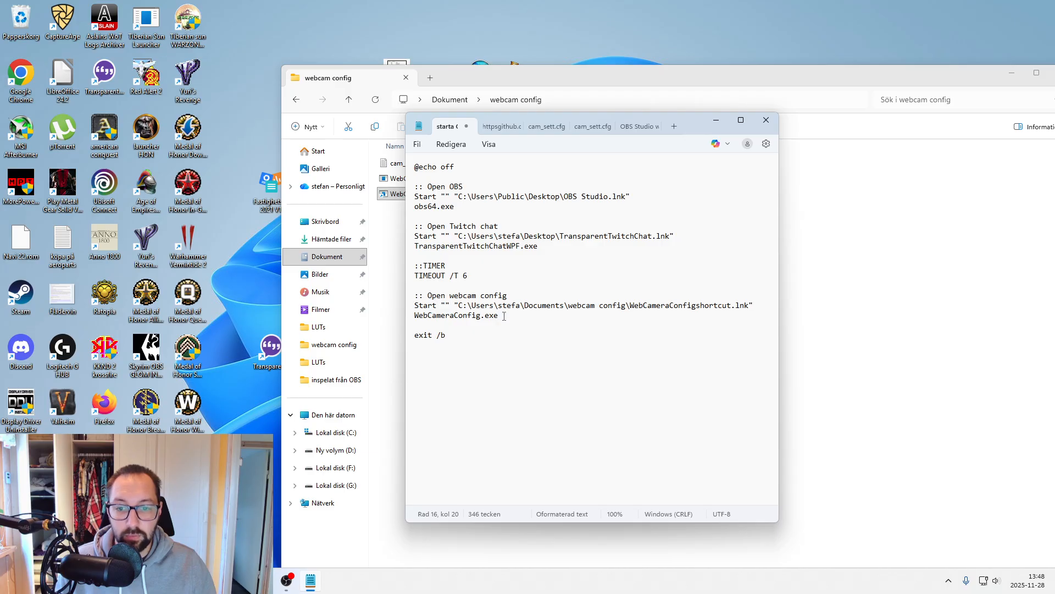
{"action": "left_click_drag", "start_coordinate": [495, 316], "coordinate": [420, 315]}
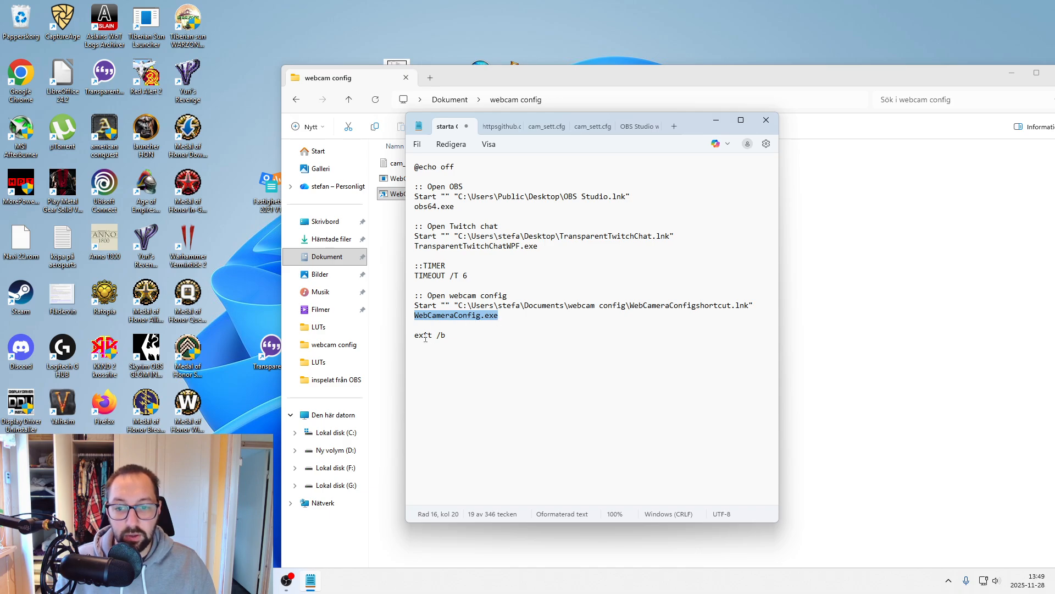
{"action": "left_click_drag", "start_coordinate": [425, 336], "coordinate": [456, 336]}
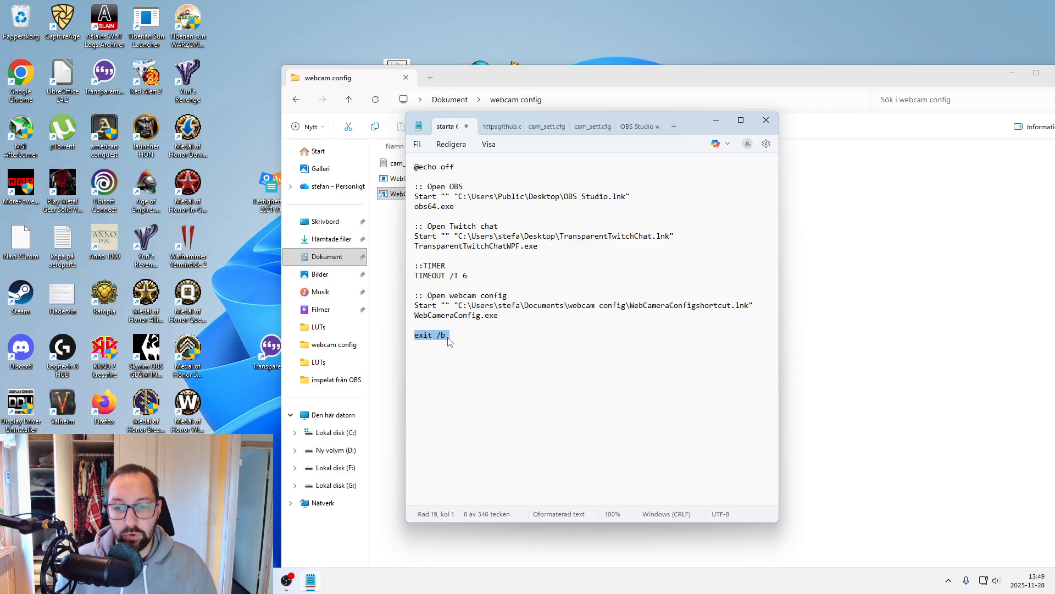
- Open a Command Prompt window, compare it with the exit /b line in the batch file, and close it
{"action": "key", "text": "super"}
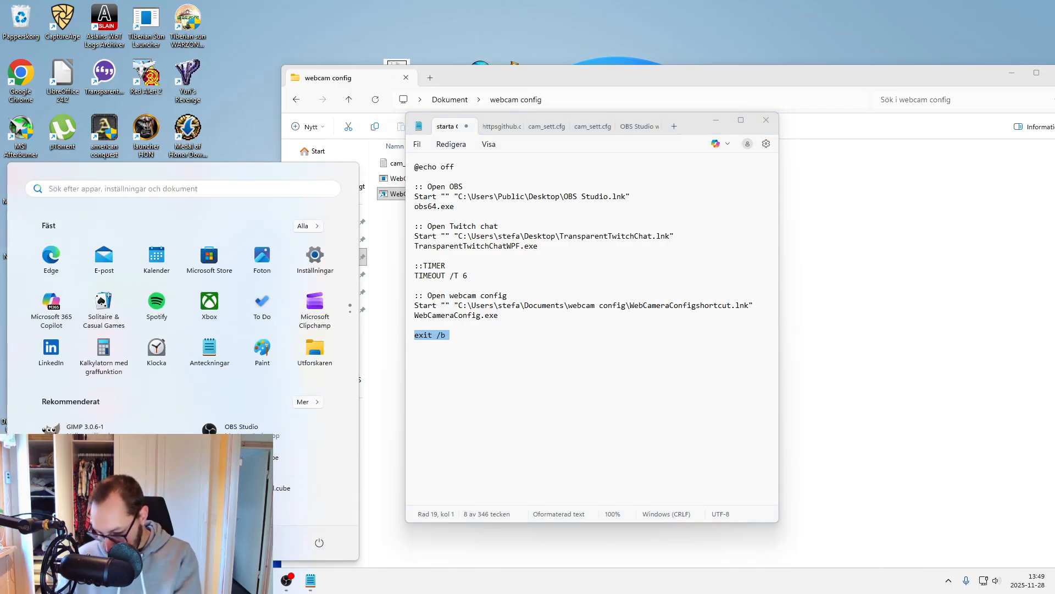
{"action": "type", "text": "cmd"}
{"action": "left_click", "coordinate": [134, 281]}
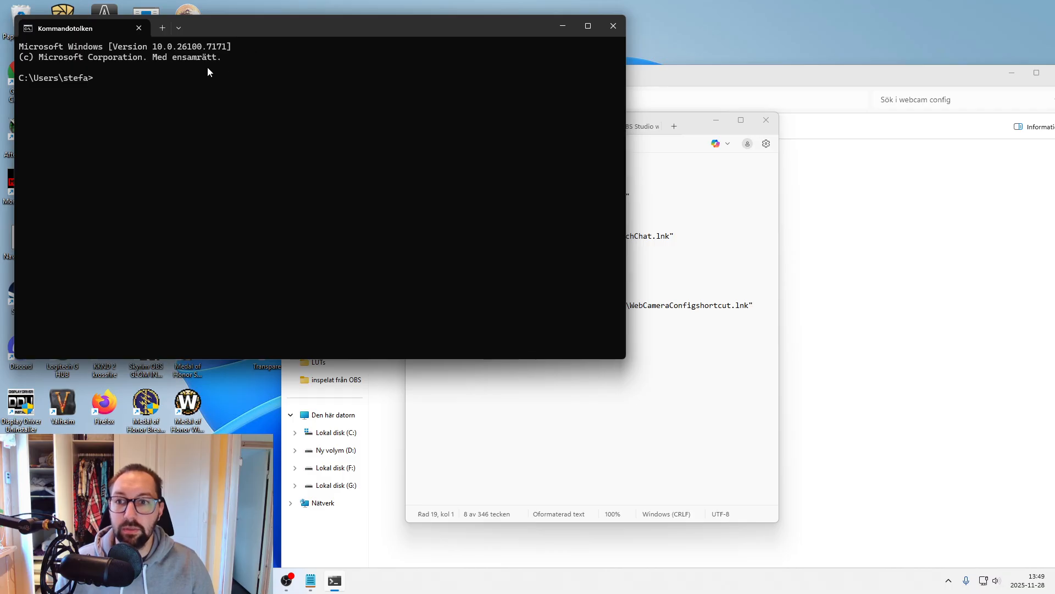
{"action": "left_click_drag", "start_coordinate": [345, 29], "coordinate": [118, 73]}
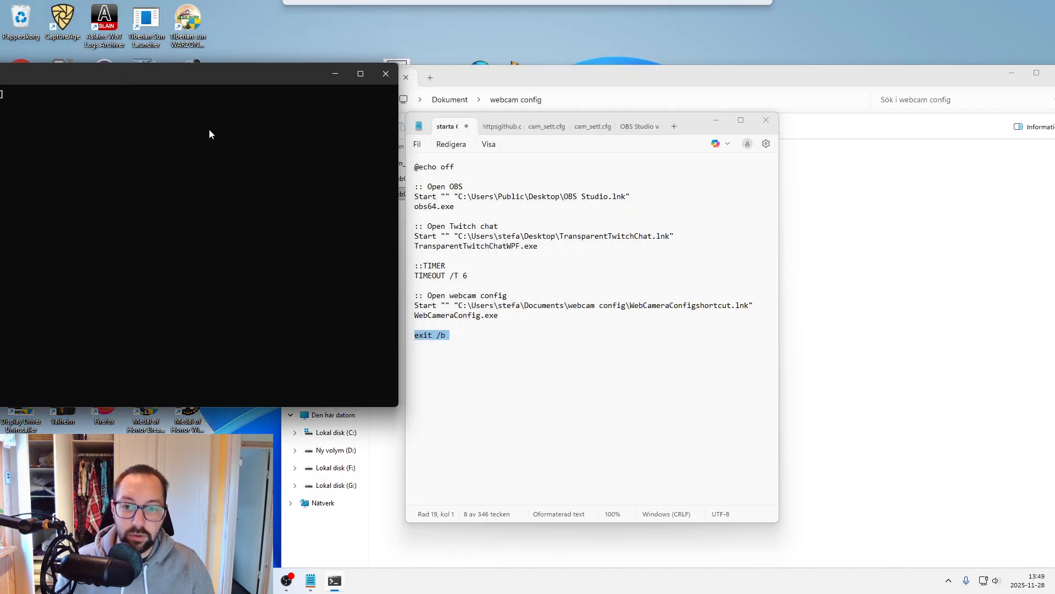
{"action": "left_click_drag", "start_coordinate": [239, 75], "coordinate": [424, 71]}
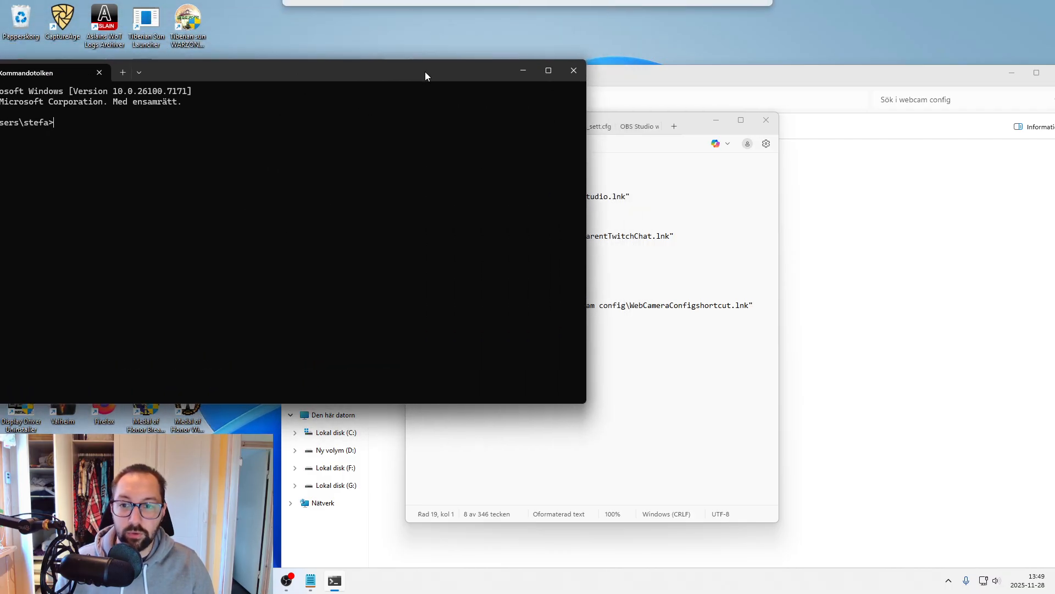
{"action": "left_click_drag", "start_coordinate": [256, 66], "coordinate": [321, 64]}
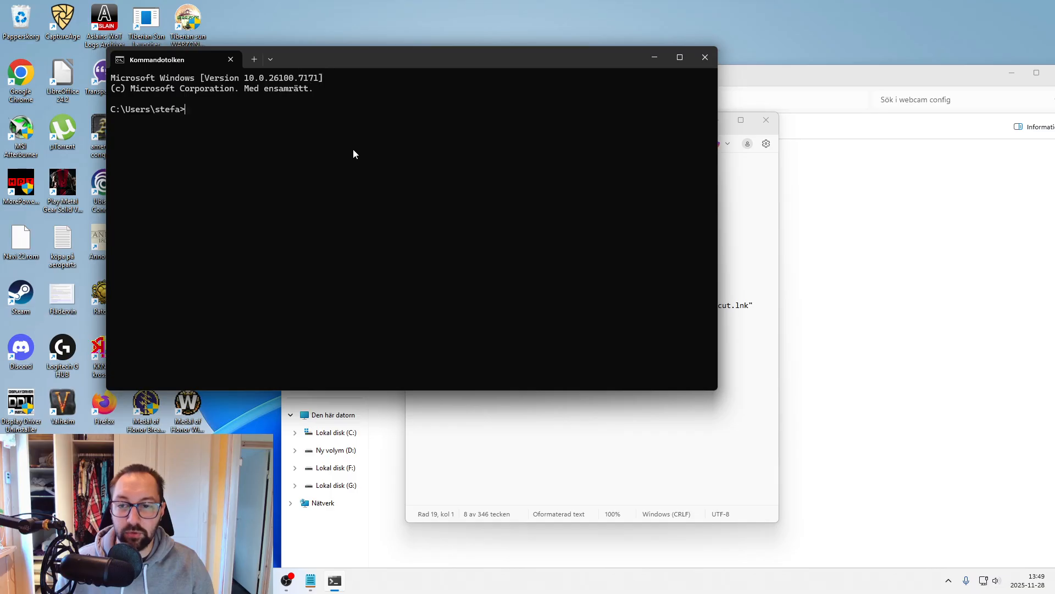
{"action": "left_click_drag", "start_coordinate": [418, 65], "coordinate": [557, 419]}
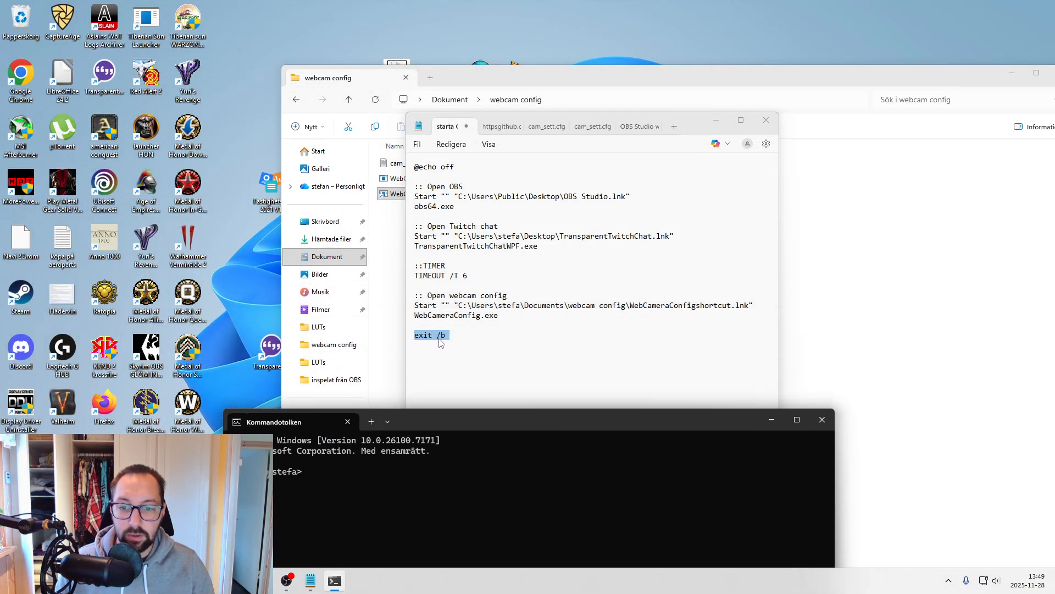
{"action": "left_click_drag", "start_coordinate": [462, 411], "coordinate": [407, 133]}
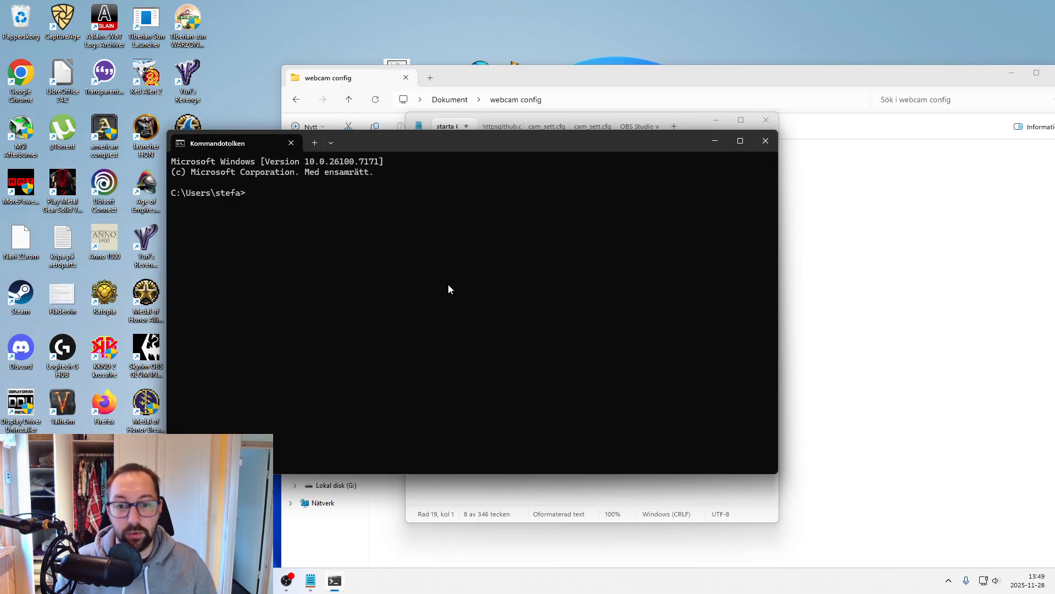
{"action": "left_click_drag", "start_coordinate": [474, 151], "coordinate": [655, 415]}
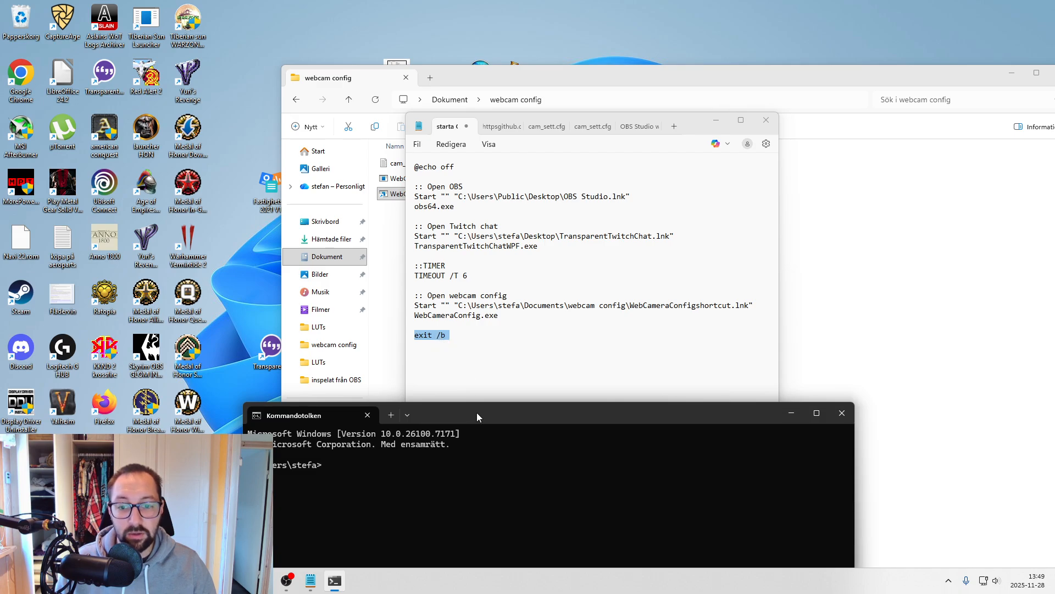
{"action": "left_click_drag", "start_coordinate": [477, 412], "coordinate": [407, 178]}
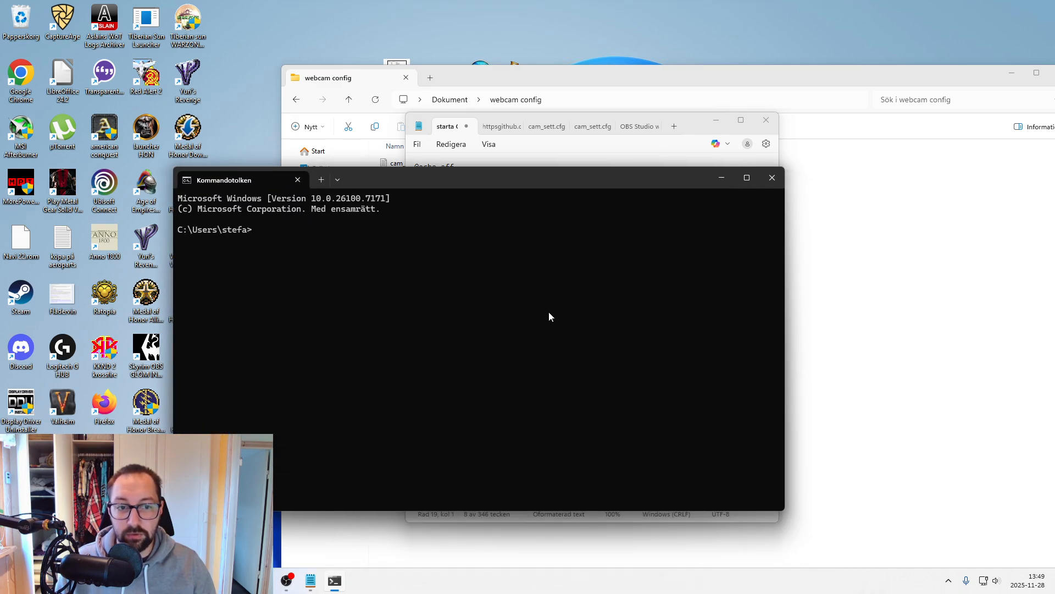
{"action": "left_click", "coordinate": [773, 177]}
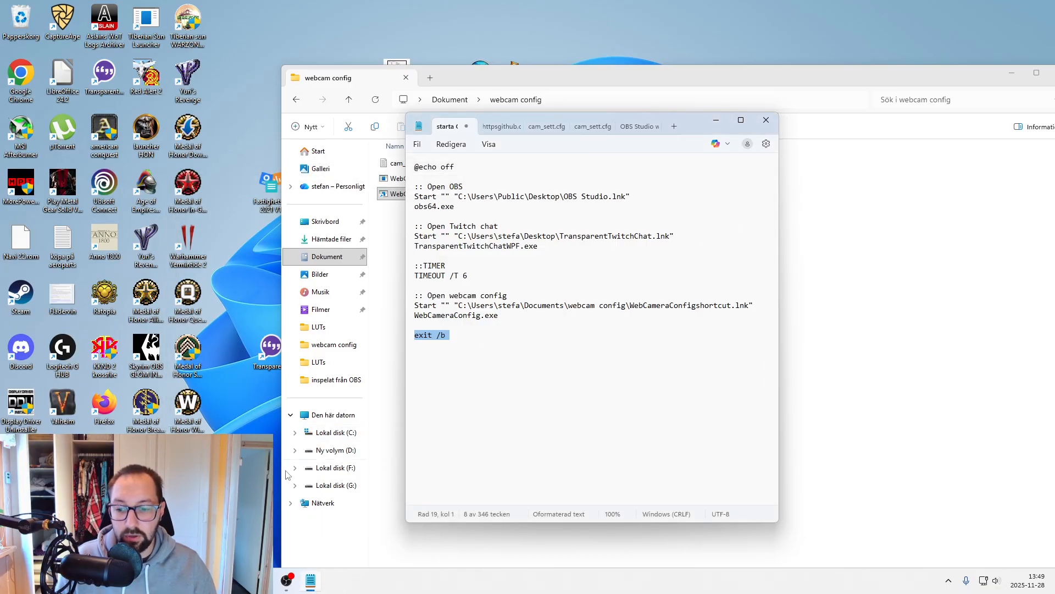
- Open the webcam's video configuration from its source properties in OBS, and close the running Twitch chat app
{"action": "mouse_move", "coordinate": [288, 586]}
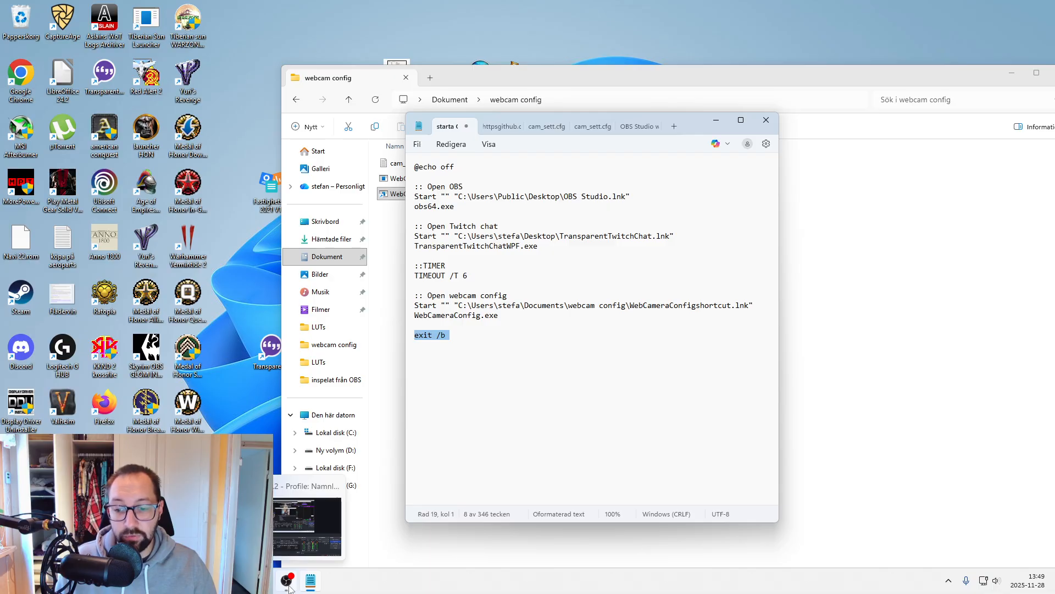
{"action": "left_click", "coordinate": [288, 586]}
{"action": "left_click", "coordinate": [453, 336]}
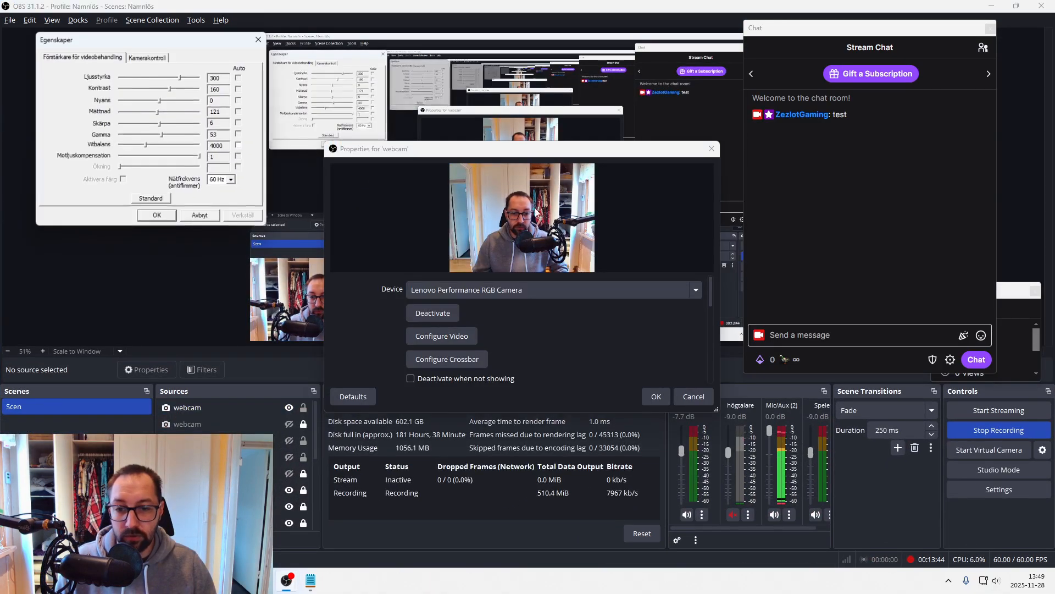
{"action": "right_click", "coordinate": [263, 580]}
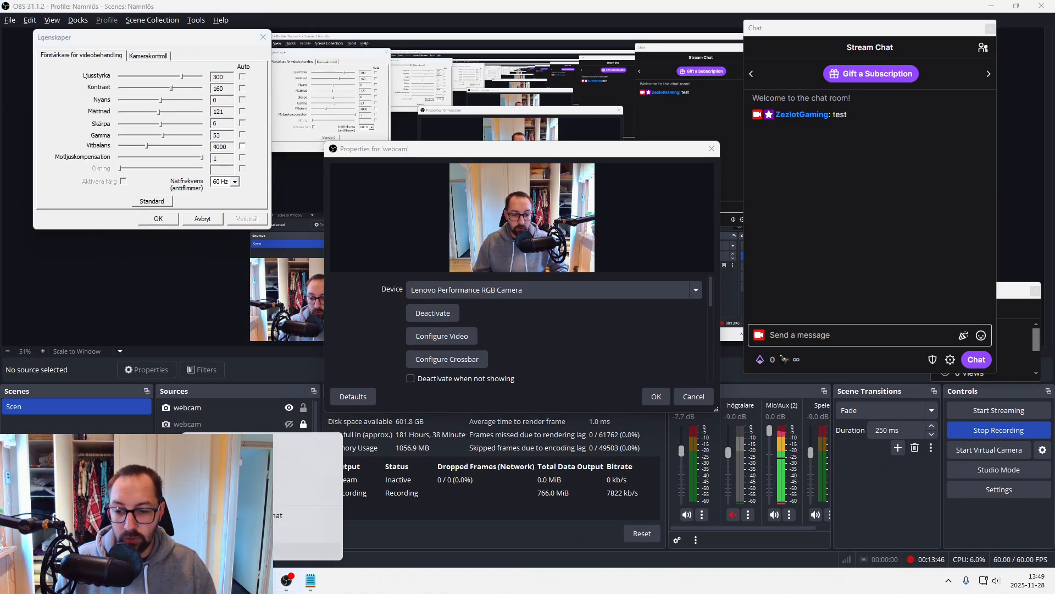
{"action": "left_click", "coordinate": [247, 549]}
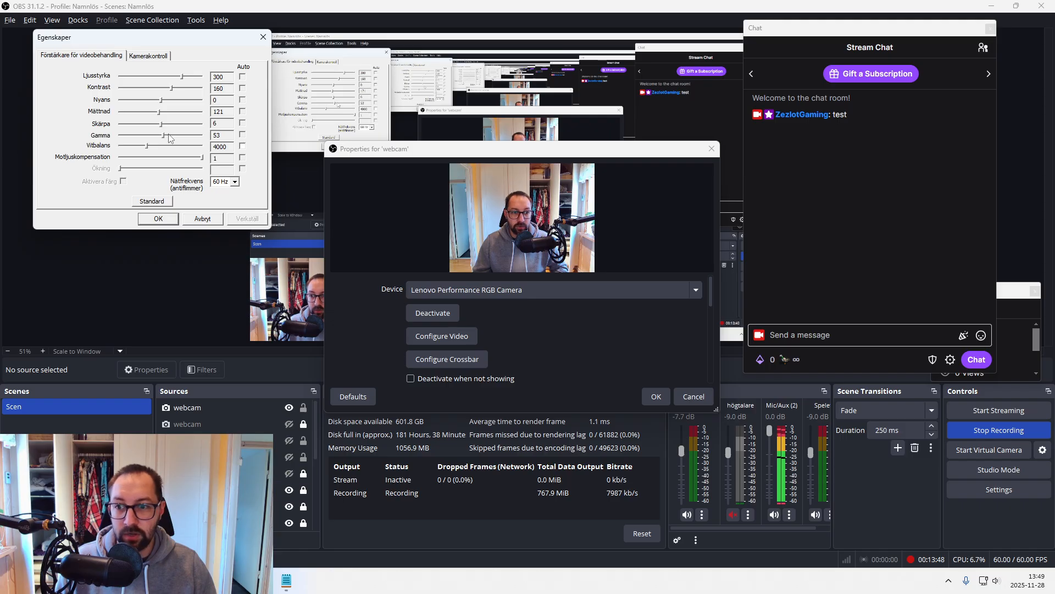
- Try different camera control values, with Zoomning at 400 and Exponering at -5
{"action": "left_click", "coordinate": [144, 57]}
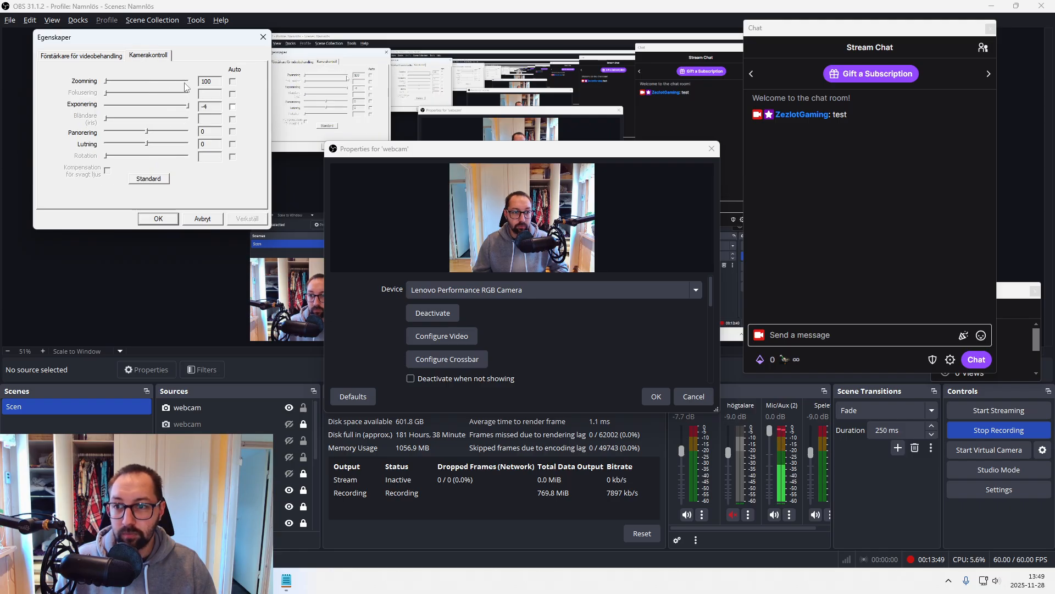
{"action": "left_click", "coordinate": [107, 80]}
{"action": "left_click_drag", "start_coordinate": [108, 81], "coordinate": [177, 108]}
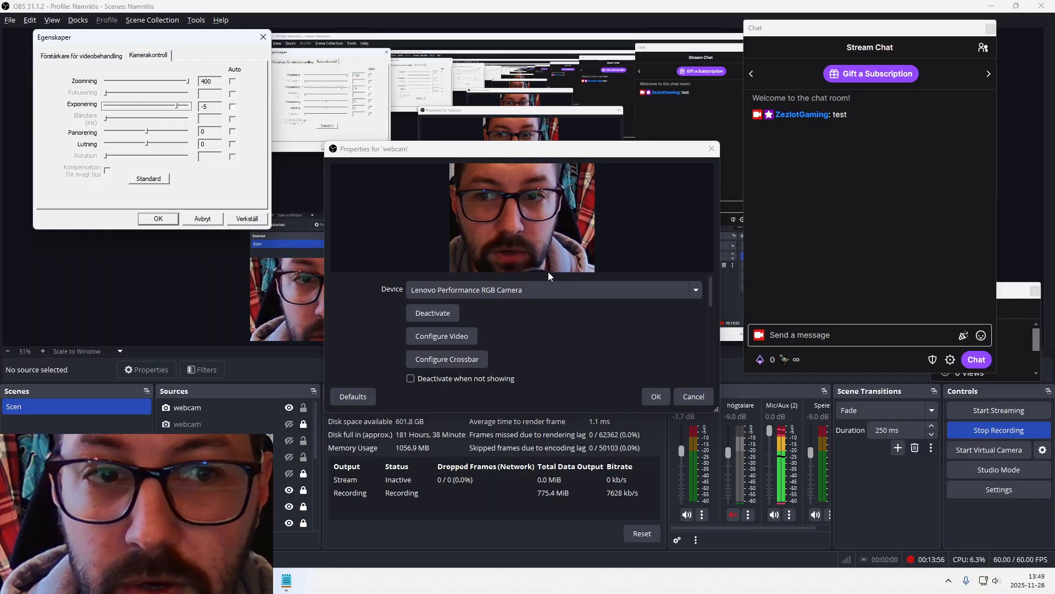
- Close the batch file's editor and minimize OBS and the webcam config folder to clear the desktop
{"action": "left_click", "coordinate": [286, 581]}
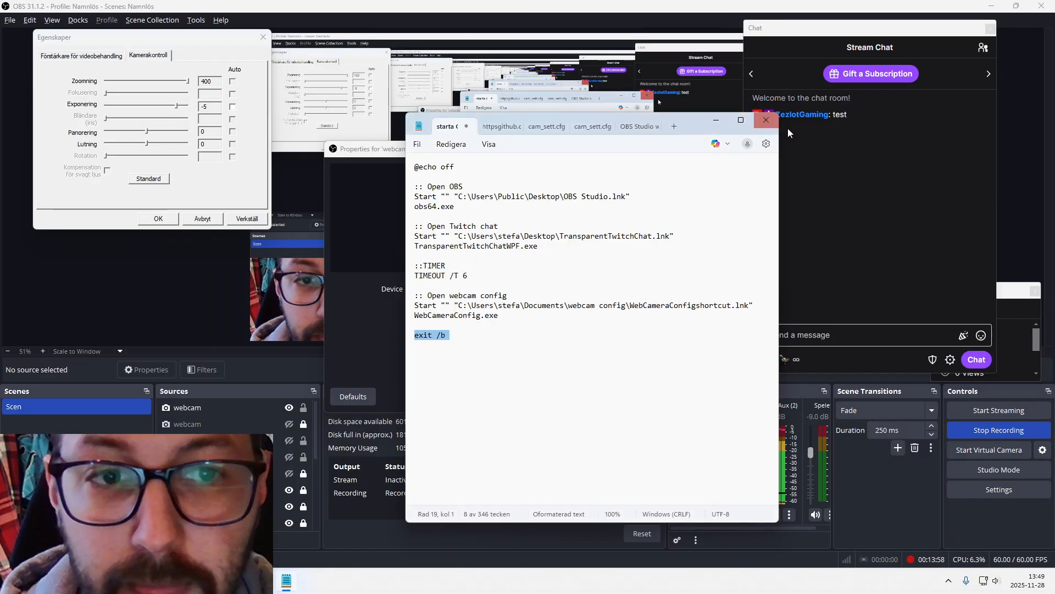
{"action": "left_click", "coordinate": [764, 123]}
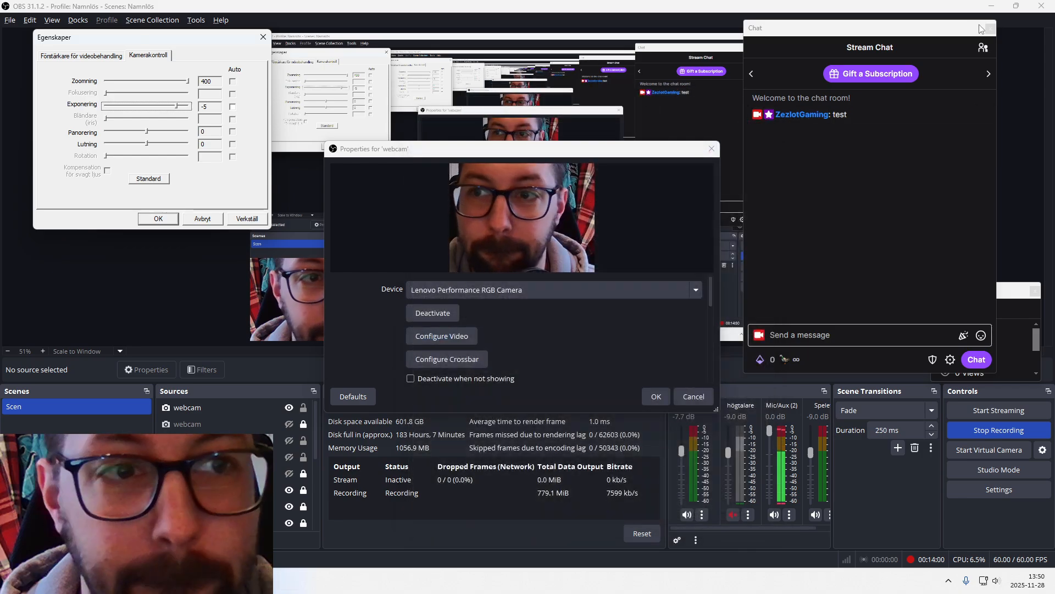
{"action": "left_click", "coordinate": [992, 9]}
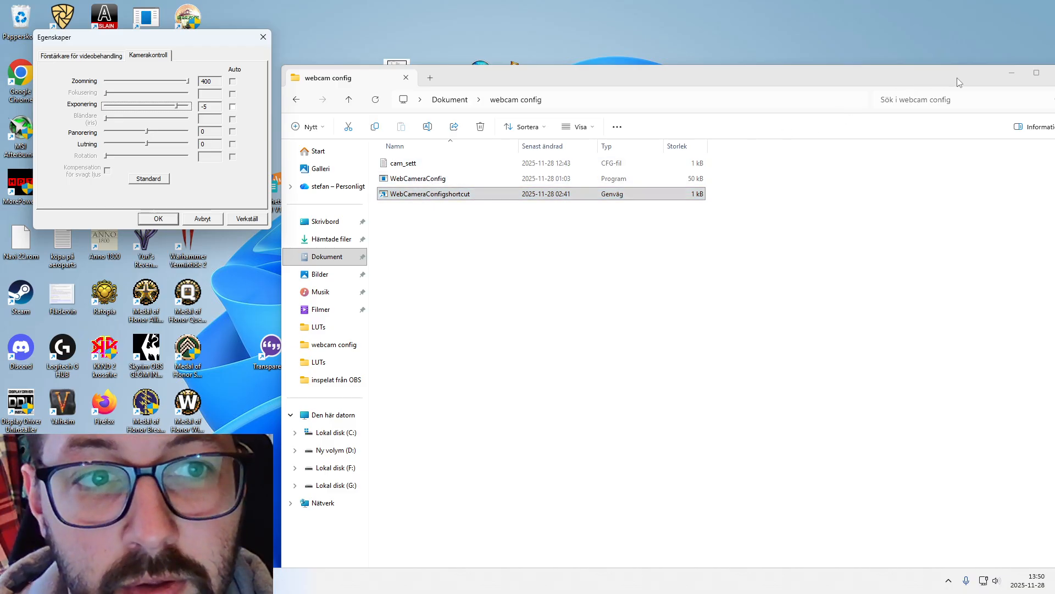
{"action": "left_click", "coordinate": [1011, 73]}
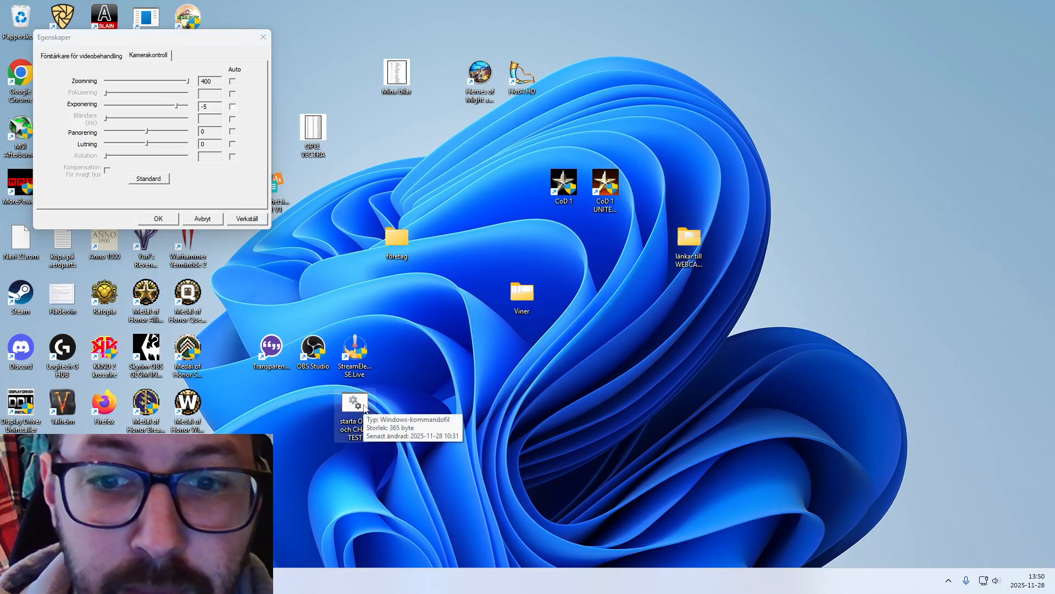
- Open the desktop batch file "starta OBS och CHAT TEST" in Notepad to check its contents, and close it
{"action": "left_click", "coordinate": [365, 408]}
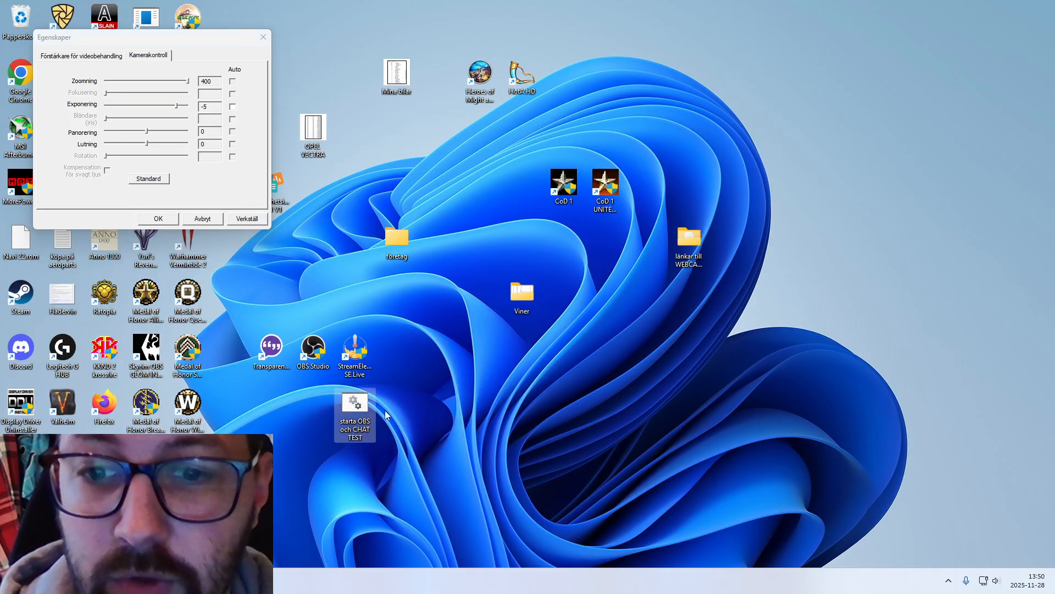
{"action": "right_click", "coordinate": [368, 434]}
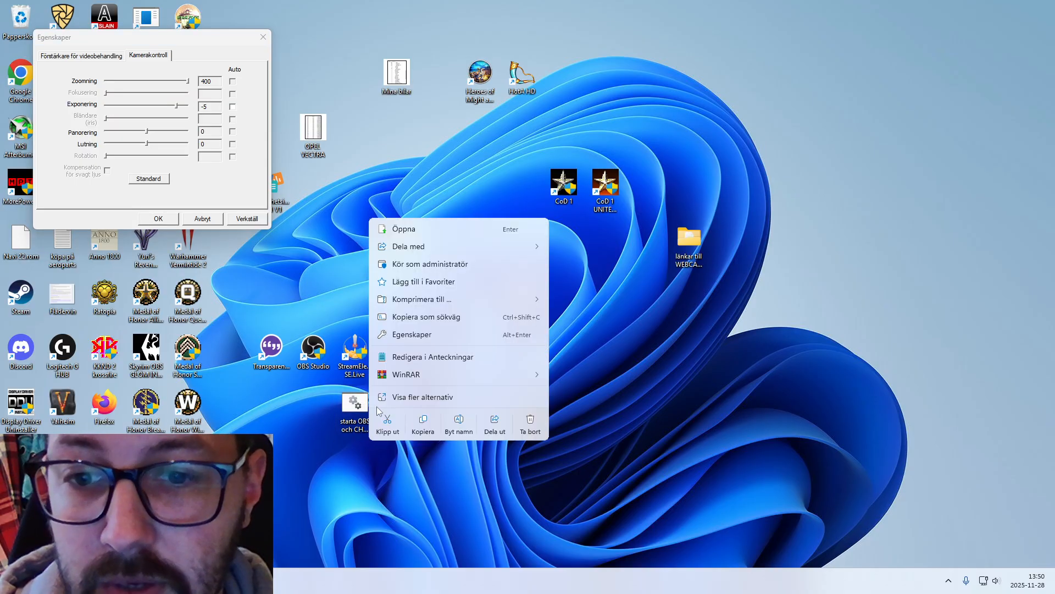
{"action": "left_click", "coordinate": [407, 357]}
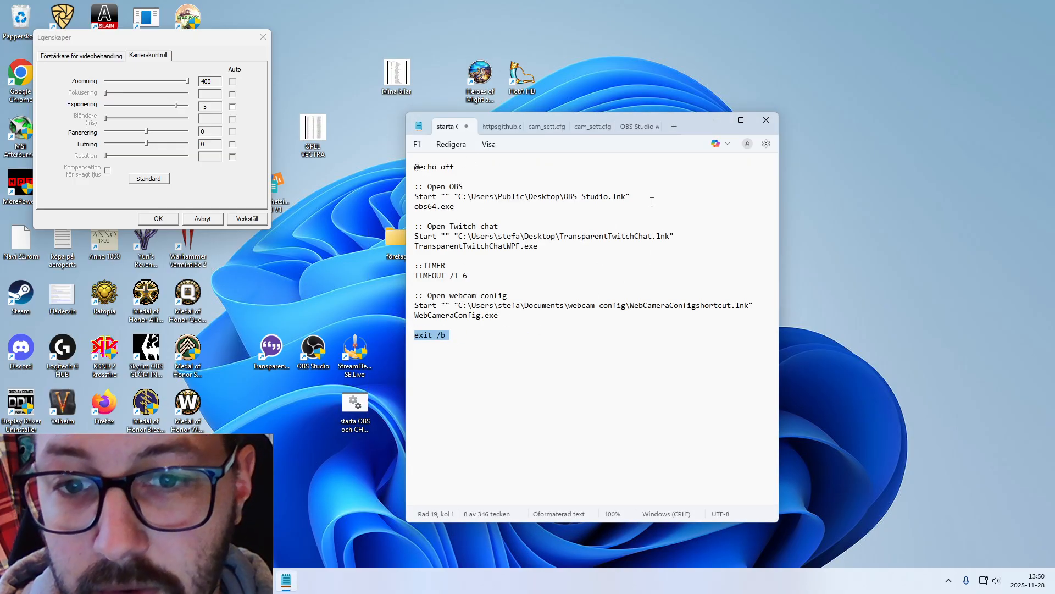
{"action": "left_click", "coordinate": [767, 120]}
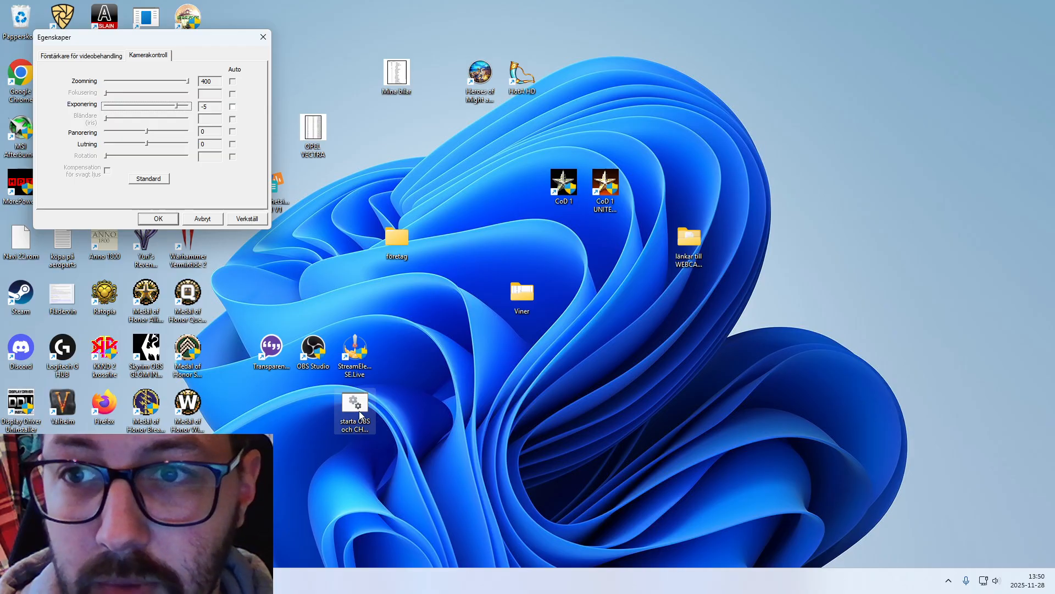
- Cancel the camera property changes and run the "starta OBS och CHAT TEST" batch file, declining a second OBS instance
{"action": "left_click", "coordinate": [212, 218]}
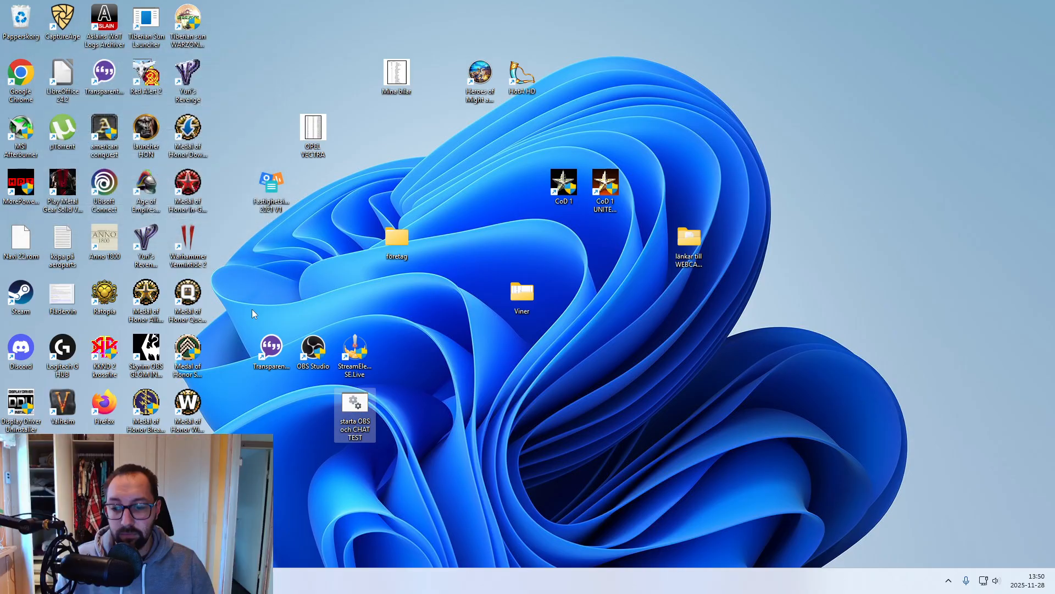
{"action": "double_click", "coordinate": [355, 406]}
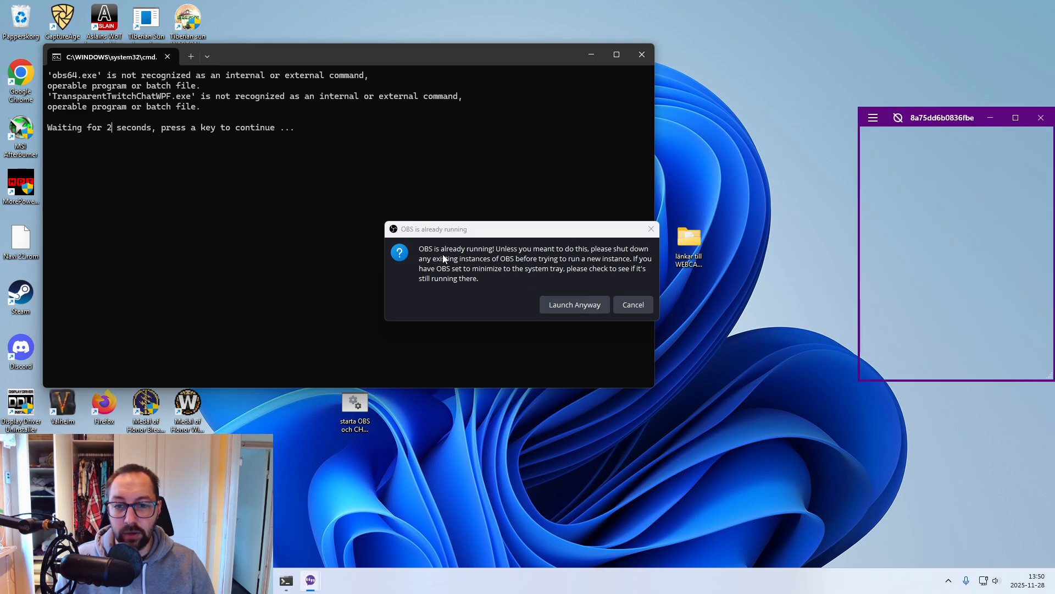
{"action": "left_click", "coordinate": [644, 304]}
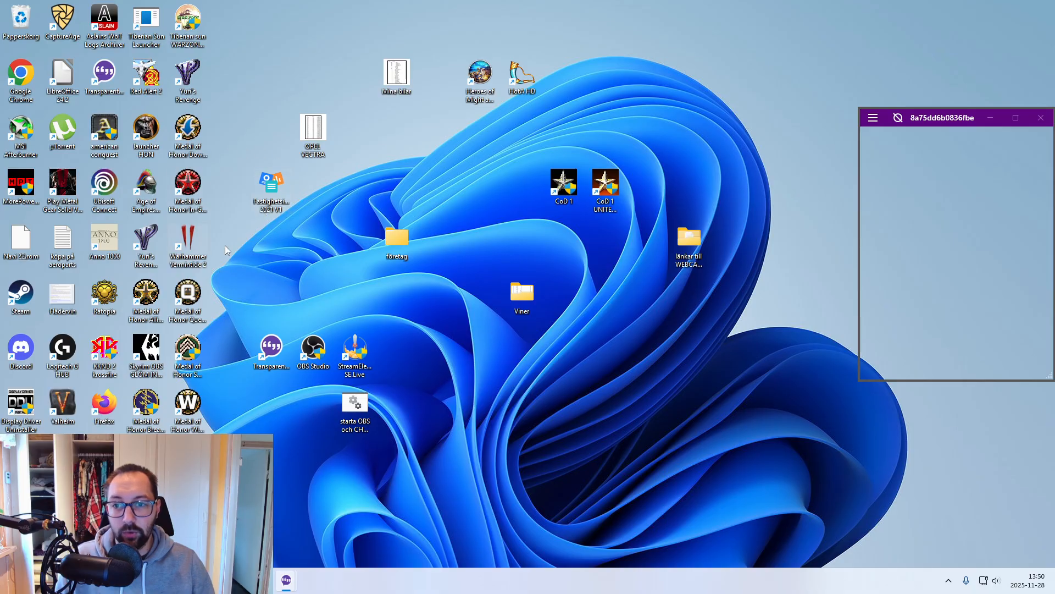
- Bring up OBS to check the webcam image and the Twitch chat window after the batch run
{"action": "left_click", "coordinate": [262, 580]}
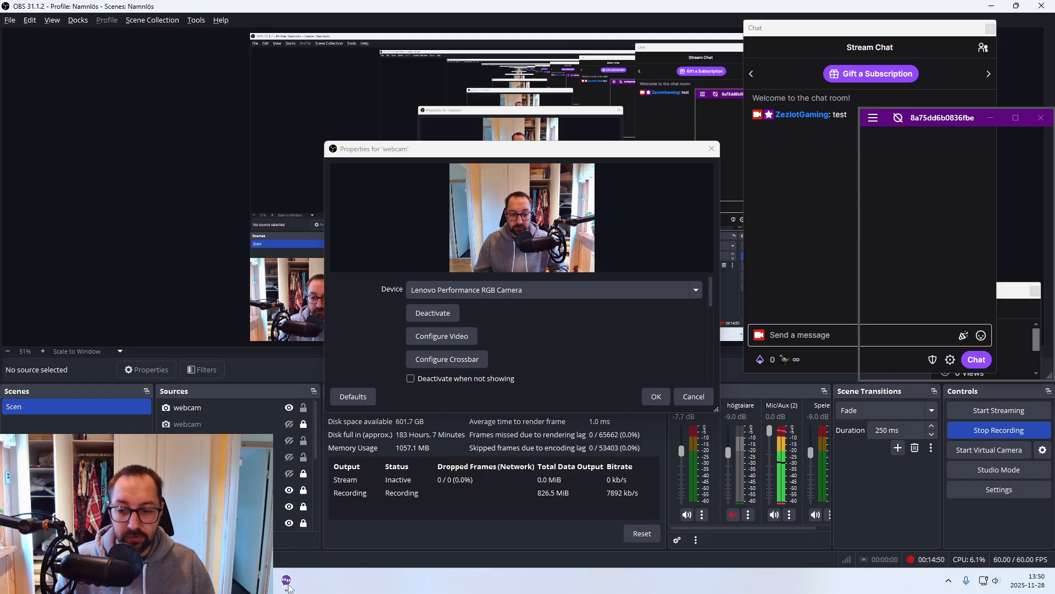
{"action": "mouse_move", "coordinate": [290, 584]}
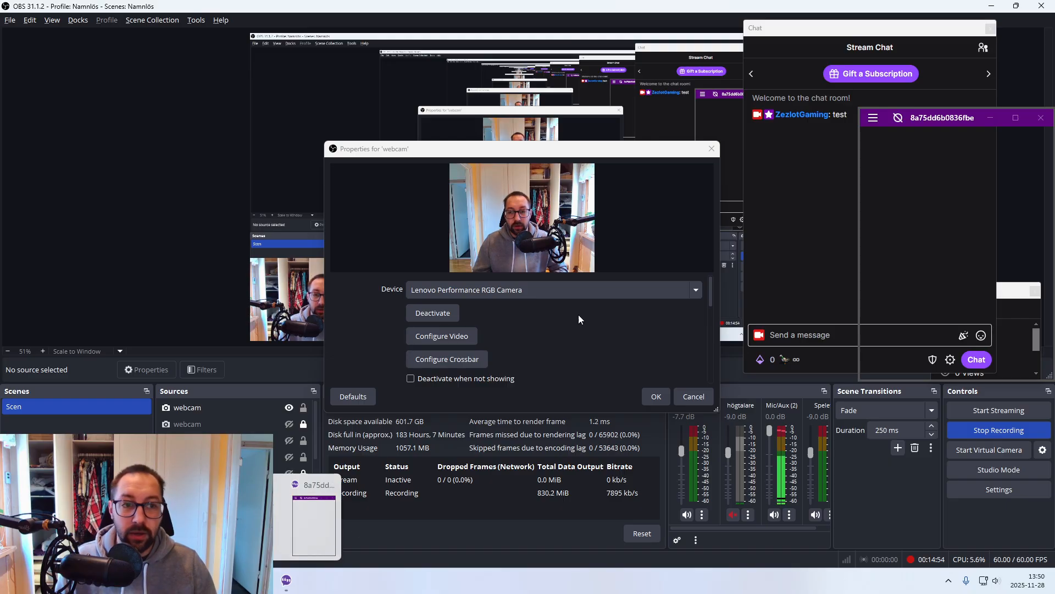
- Clear OBS and the Twitch chat overlay's border from the desktop and rerun the "starta OBS och CHAT" batch file, declining a second OBS instance
{"action": "left_click", "coordinate": [990, 8]}
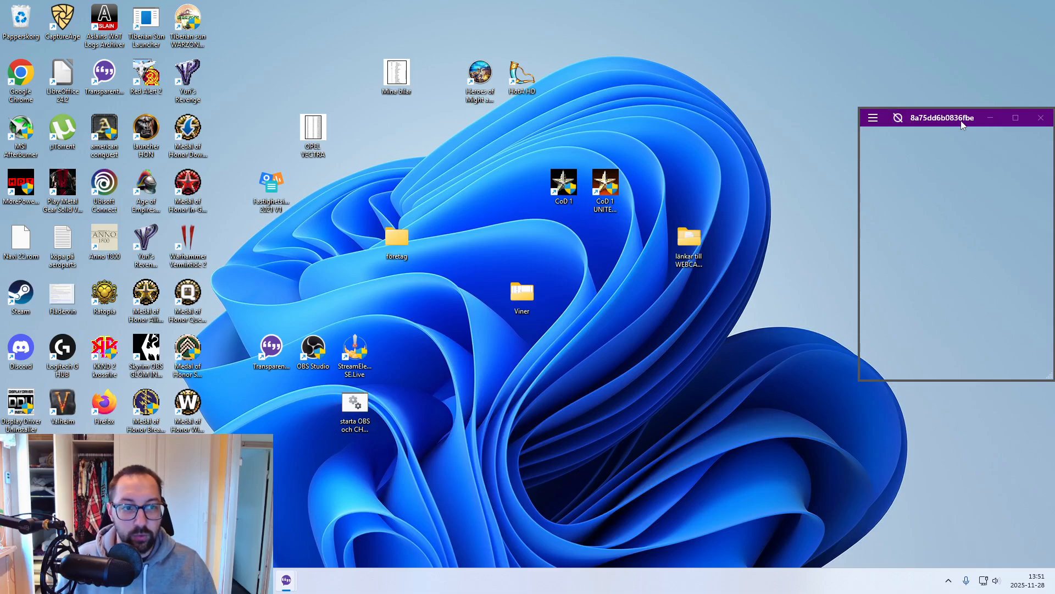
{"action": "left_click", "coordinate": [899, 117]}
{"action": "double_click", "coordinate": [352, 410]}
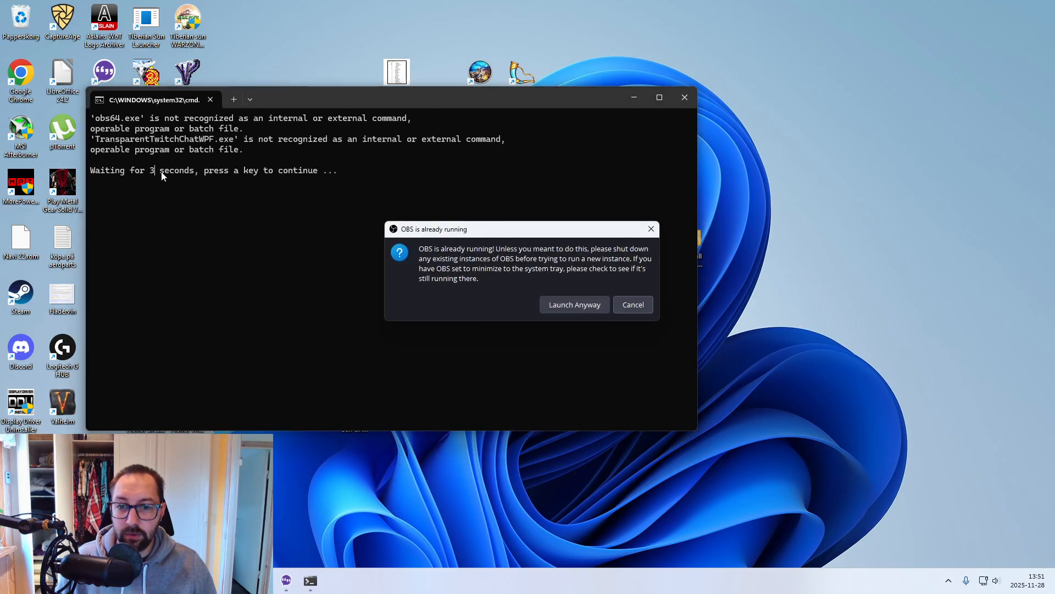
{"action": "left_click", "coordinate": [626, 301]}
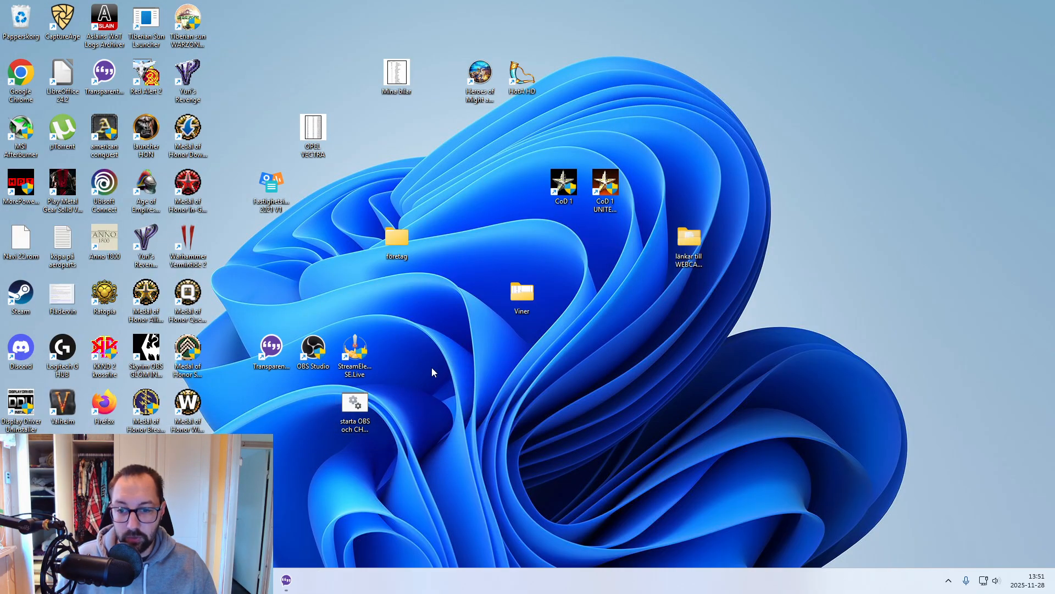
- Set the batch file's TIMEOUT to 15 seconds in Notepad and test the saved file, declining a second OBS instance
{"action": "right_click", "coordinate": [370, 407]}
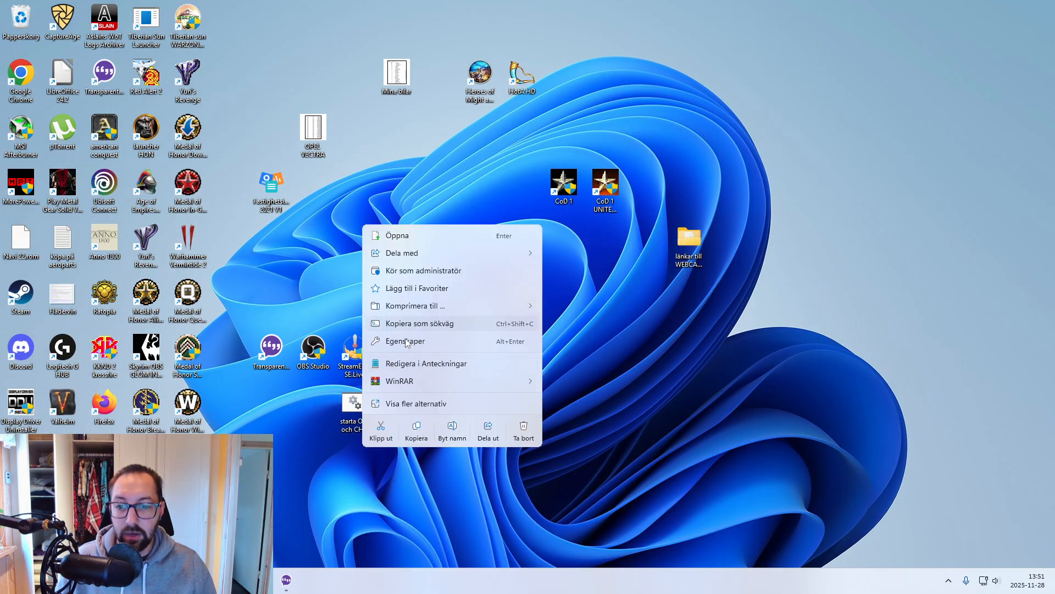
{"action": "left_click", "coordinate": [412, 363]}
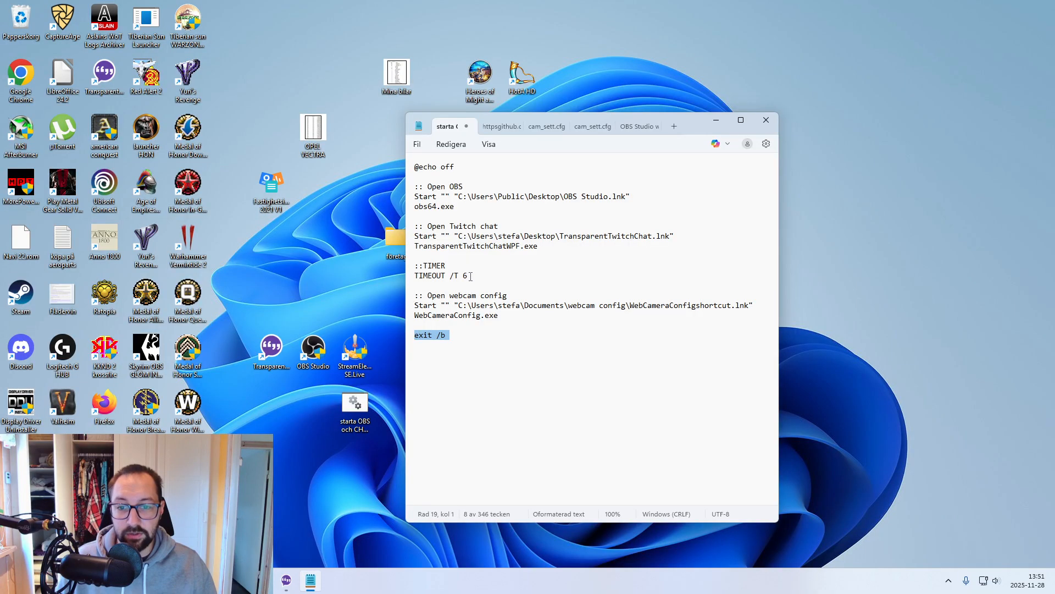
{"action": "left_click_drag", "start_coordinate": [470, 276], "coordinate": [430, 276]}
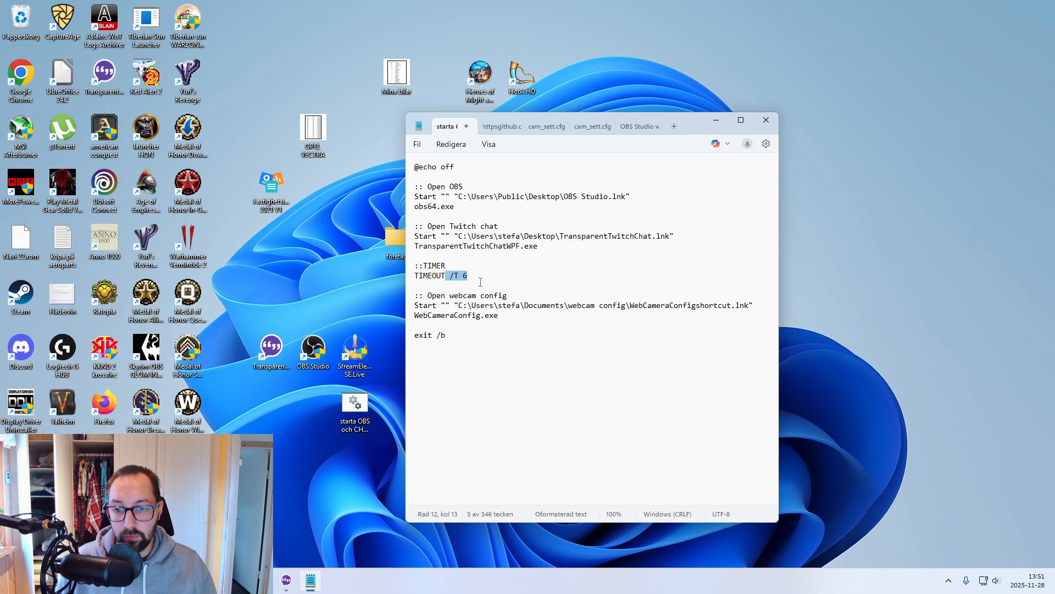
{"action": "key", "text": "Right"}
{"action": "key", "text": "BackSpace"}
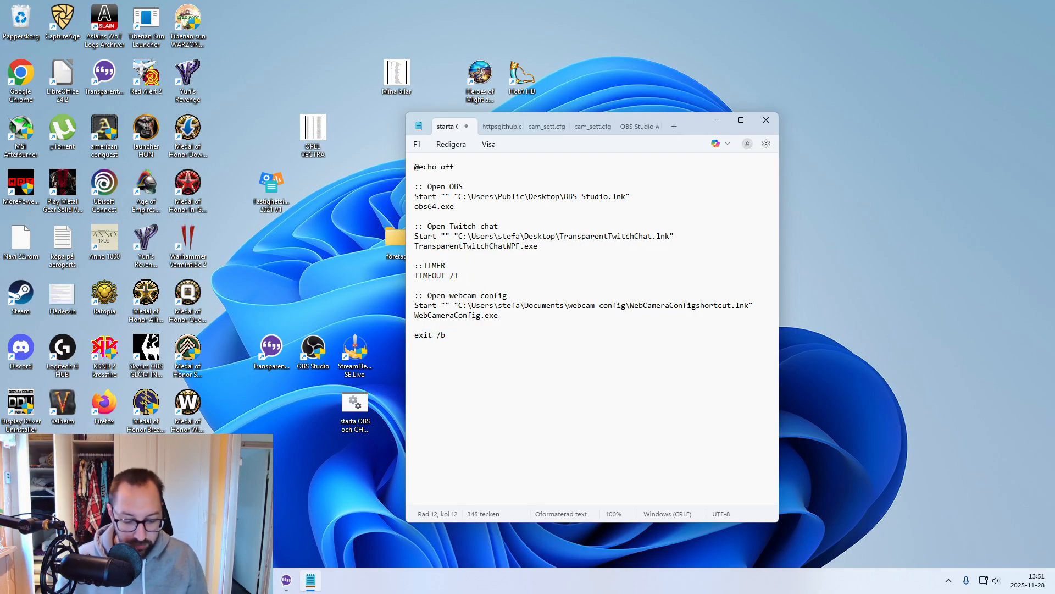
{"action": "left_click", "coordinate": [418, 144]}
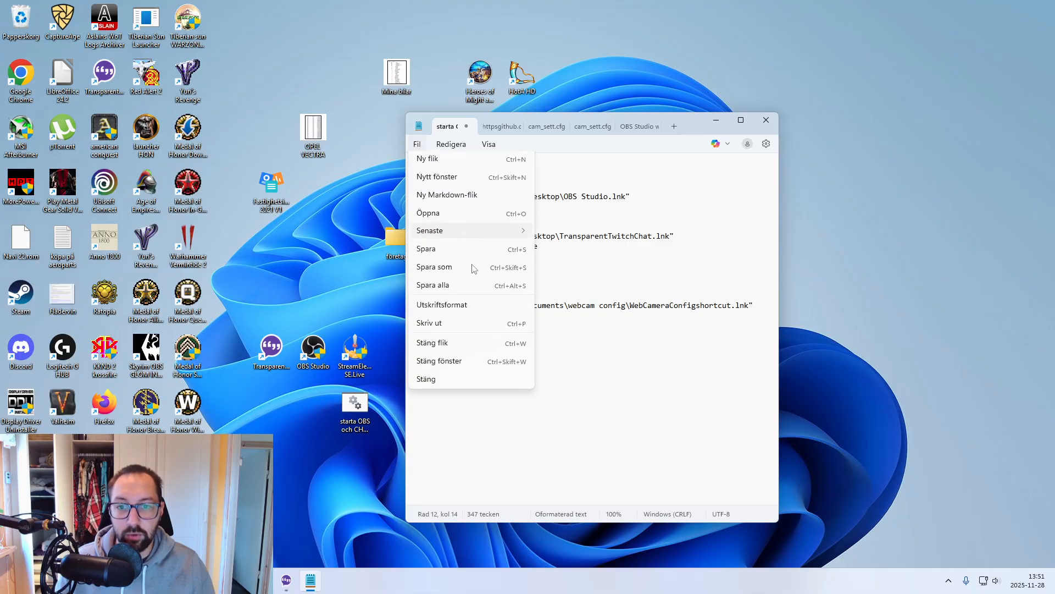
{"action": "left_click", "coordinate": [459, 253]}
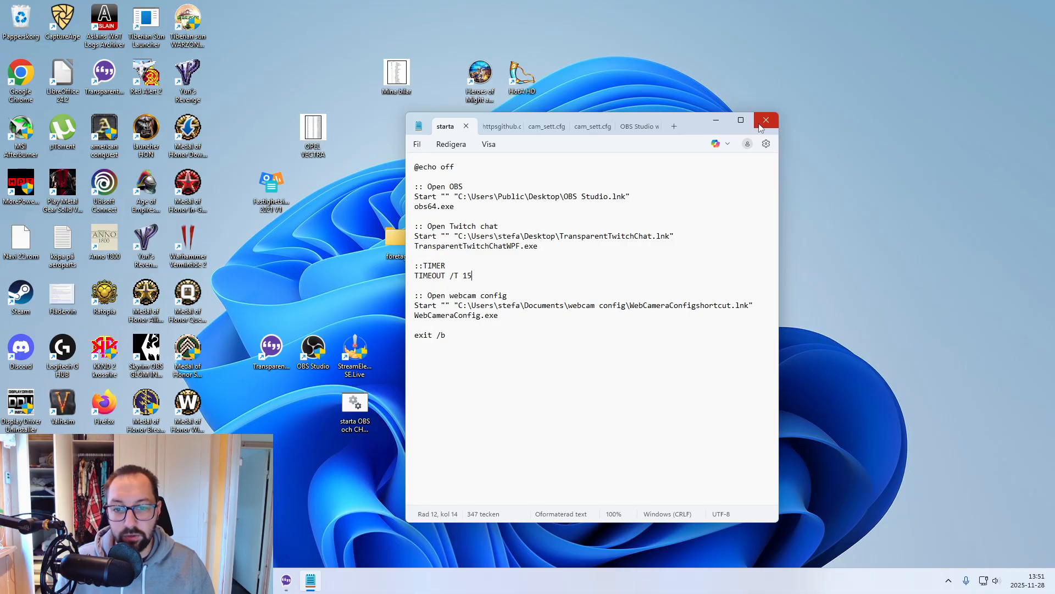
{"action": "left_click", "coordinate": [761, 126]}
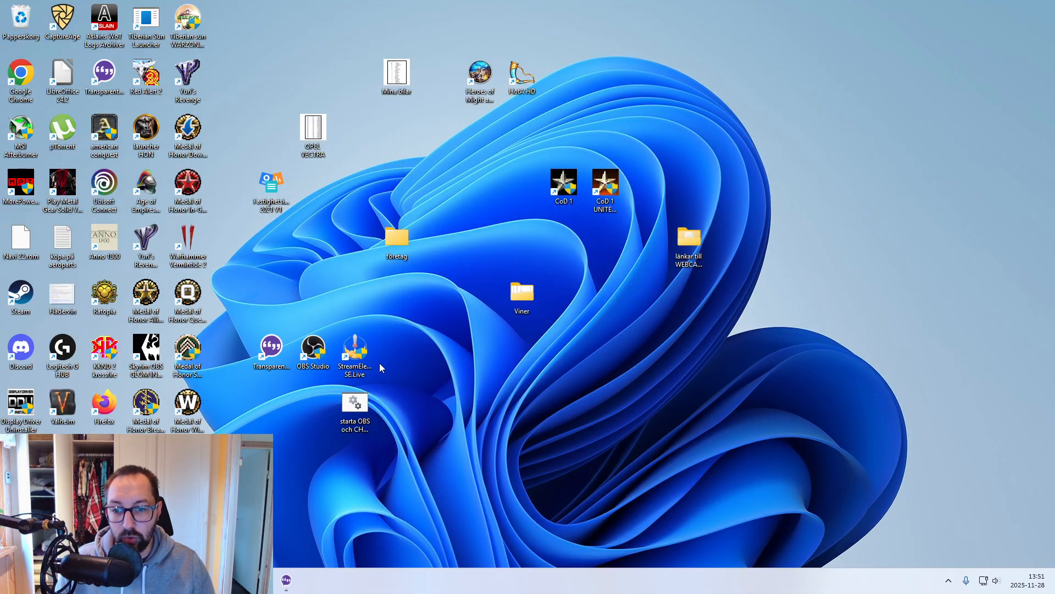
{"action": "double_click", "coordinate": [356, 415]}
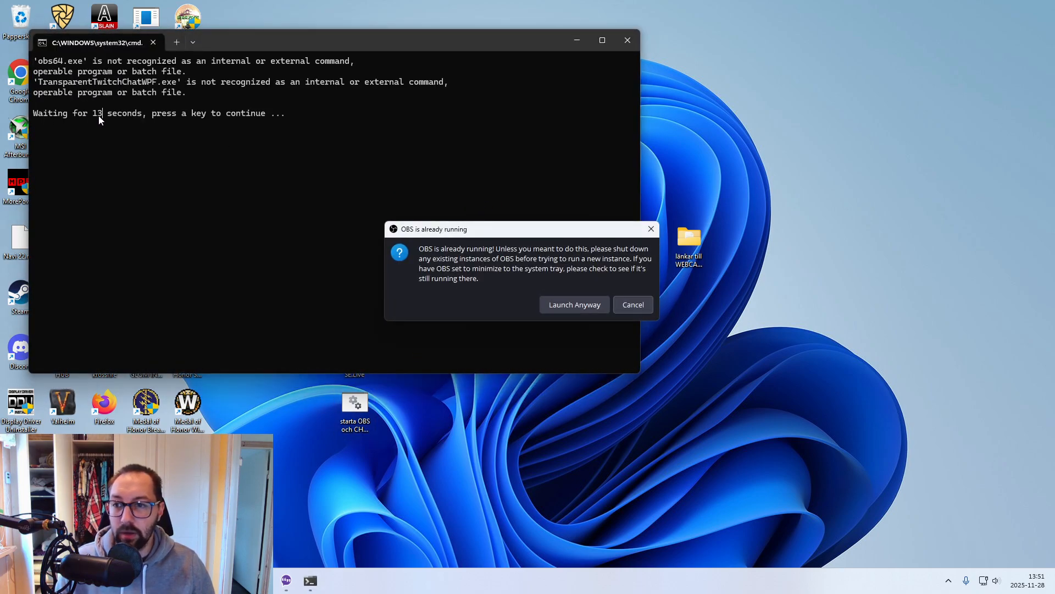
{"action": "left_click", "coordinate": [631, 305]}
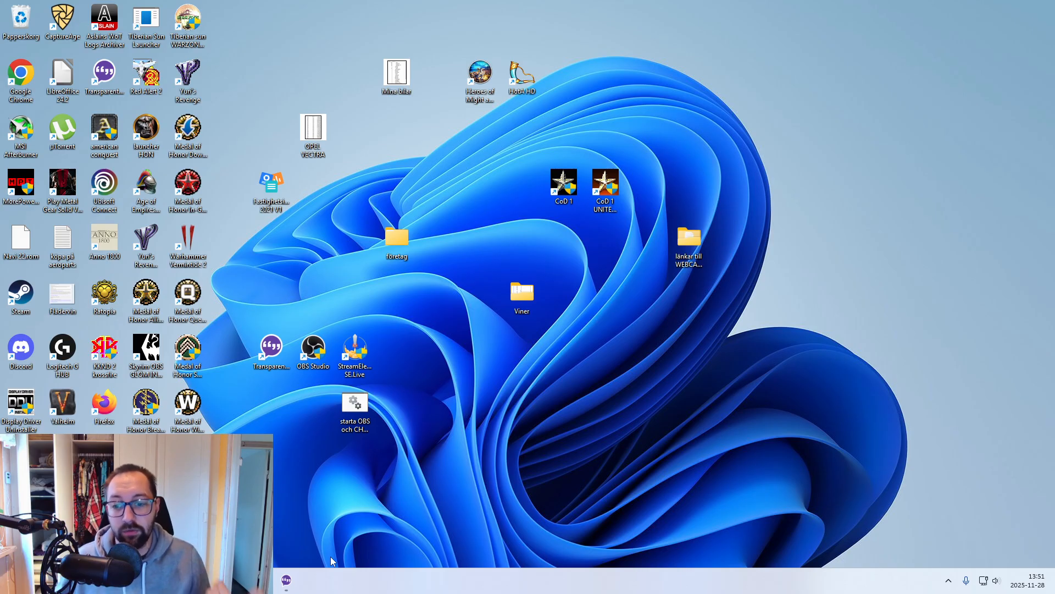
- Set the batch file's TIMEOUT to 6 seconds in Notepad, save it and close the editor
{"action": "right_click", "coordinate": [355, 412]}
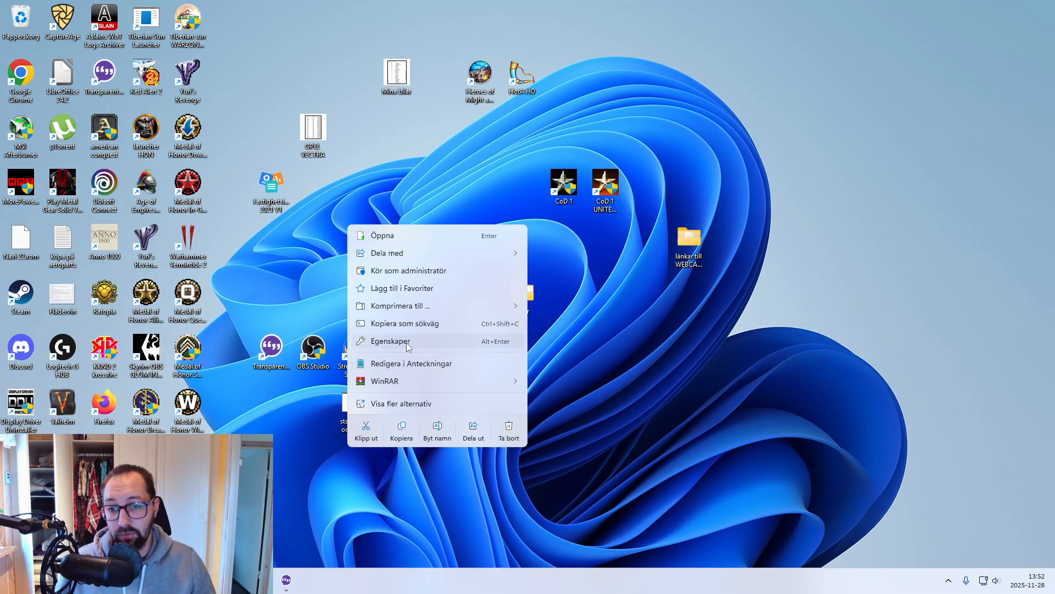
{"action": "left_click", "coordinate": [425, 365]}
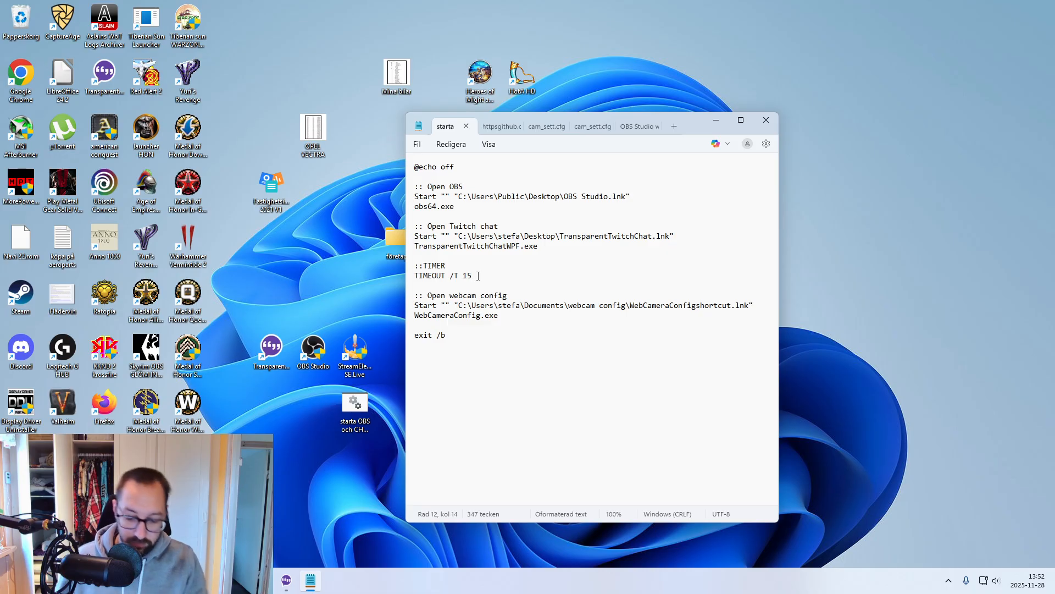
{"action": "left_click", "coordinate": [417, 144]}
{"action": "left_click", "coordinate": [443, 253]}
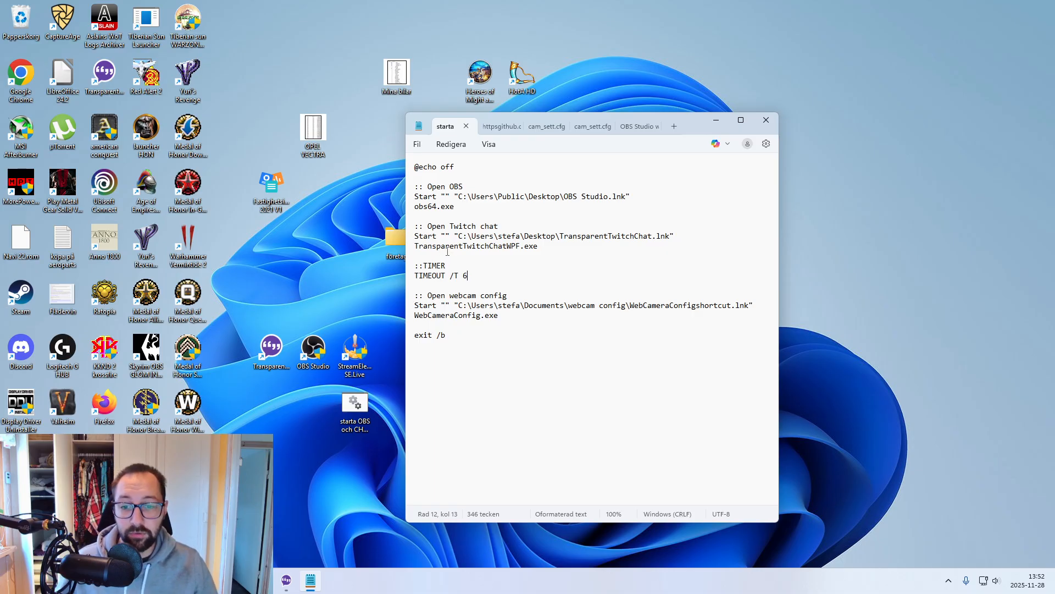
{"action": "left_click", "coordinate": [771, 124]}
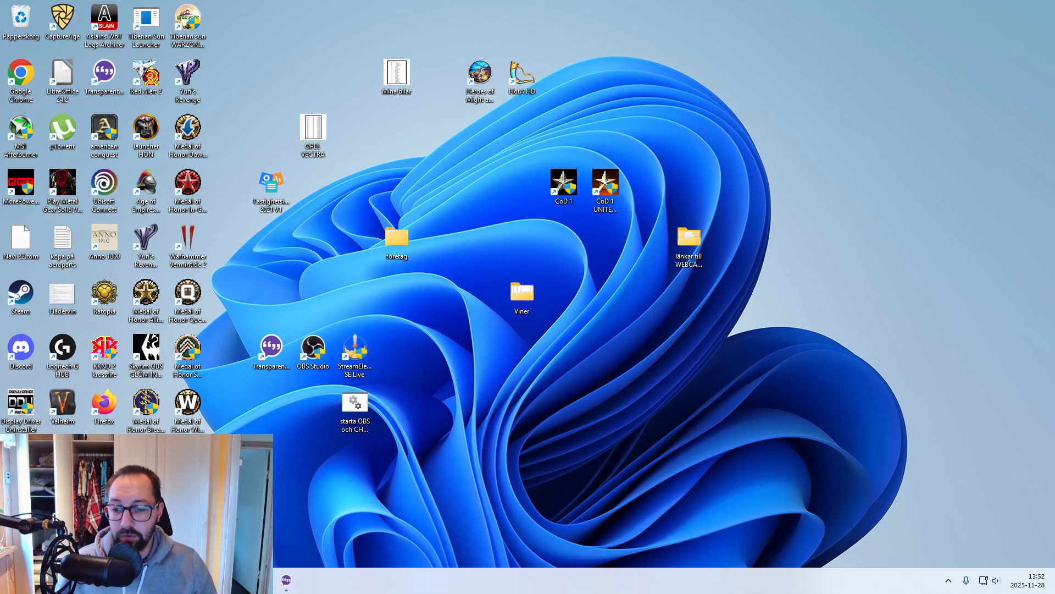
- Cancel the webcam source's properties in OBS and minimize the OBS window
{"action": "left_click", "coordinate": [262, 580]}
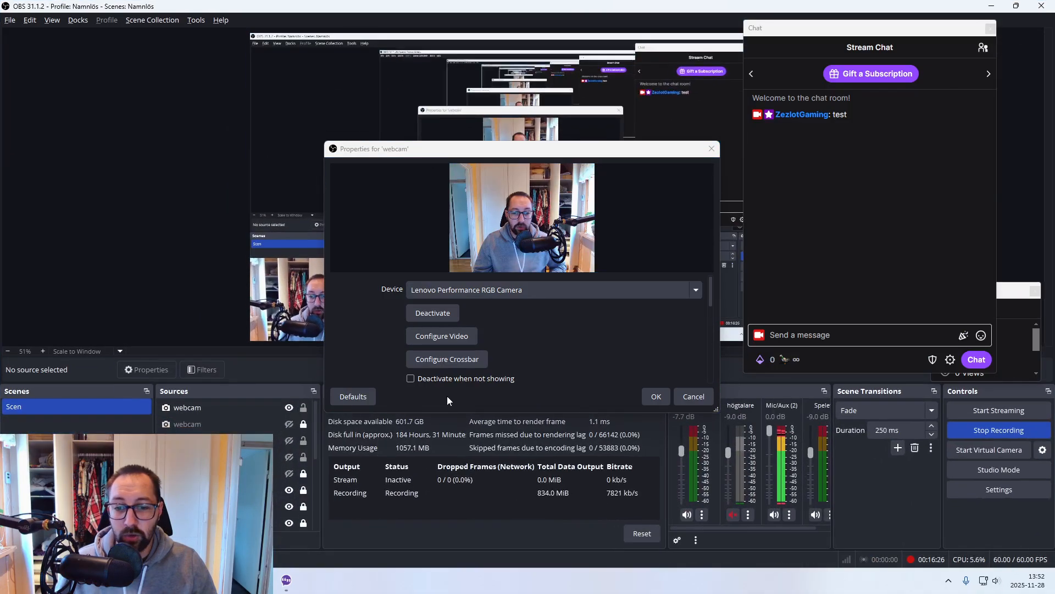
{"action": "left_click", "coordinate": [685, 397]}
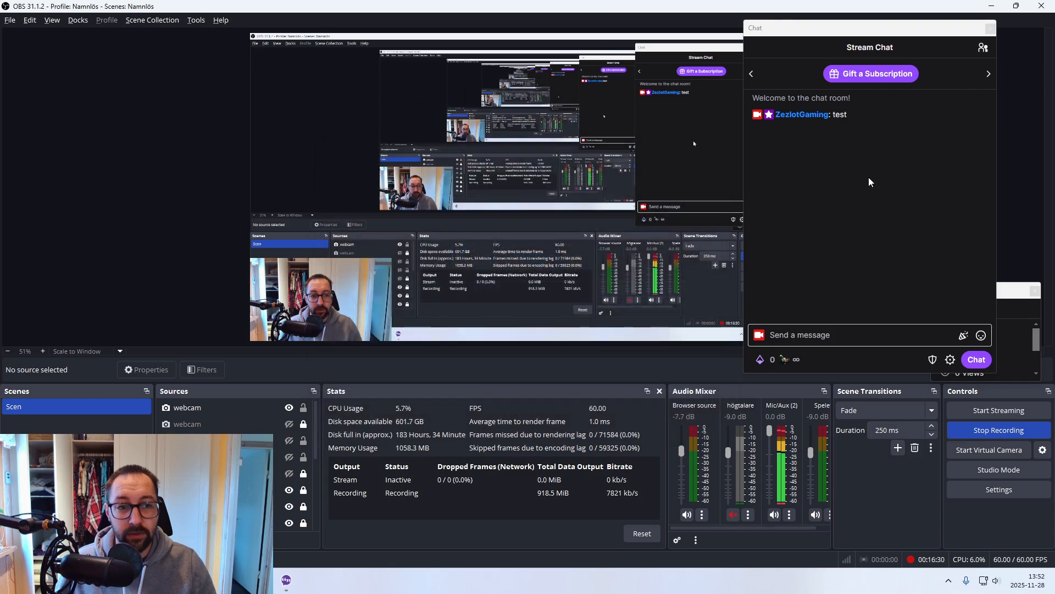
{"action": "left_click", "coordinate": [991, 7]}
- Open the batch file in Notepad and review its OBS, Twitch chat, timer and webcam config sections
{"action": "right_click", "coordinate": [352, 422]}
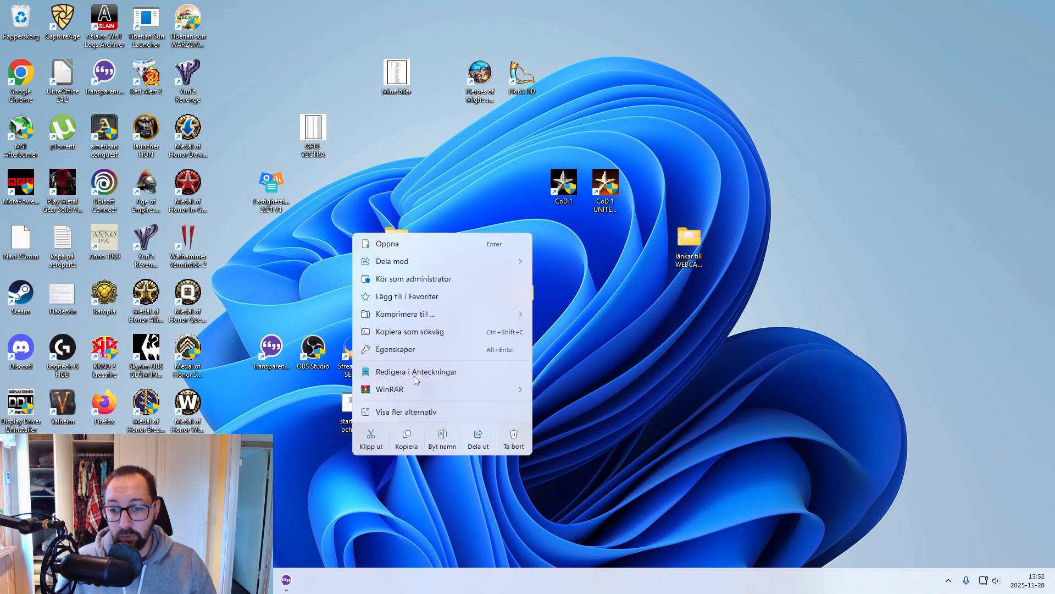
{"action": "left_click", "coordinate": [418, 374]}
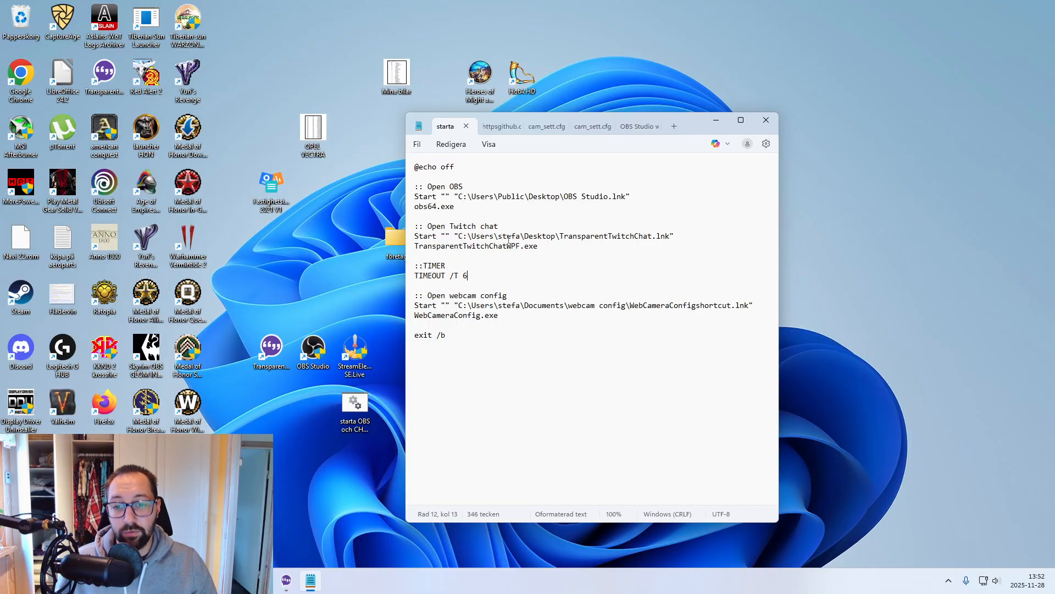
{"action": "left_click_drag", "start_coordinate": [498, 315], "coordinate": [415, 274]}
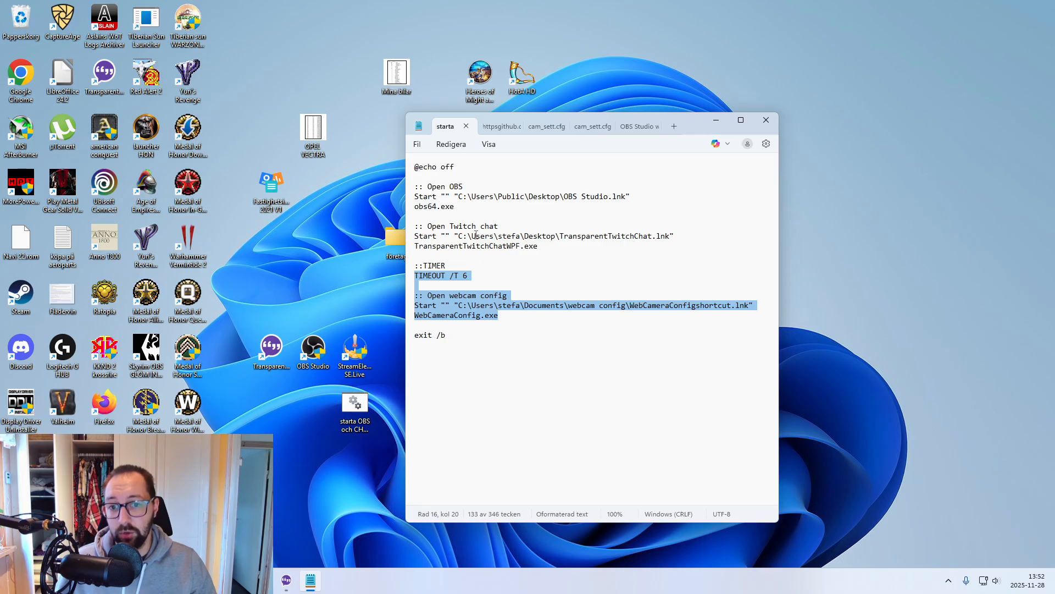
{"action": "left_click_drag", "start_coordinate": [415, 187], "coordinate": [496, 190]}
{"action": "left_click_drag", "start_coordinate": [538, 248], "coordinate": [415, 225]}
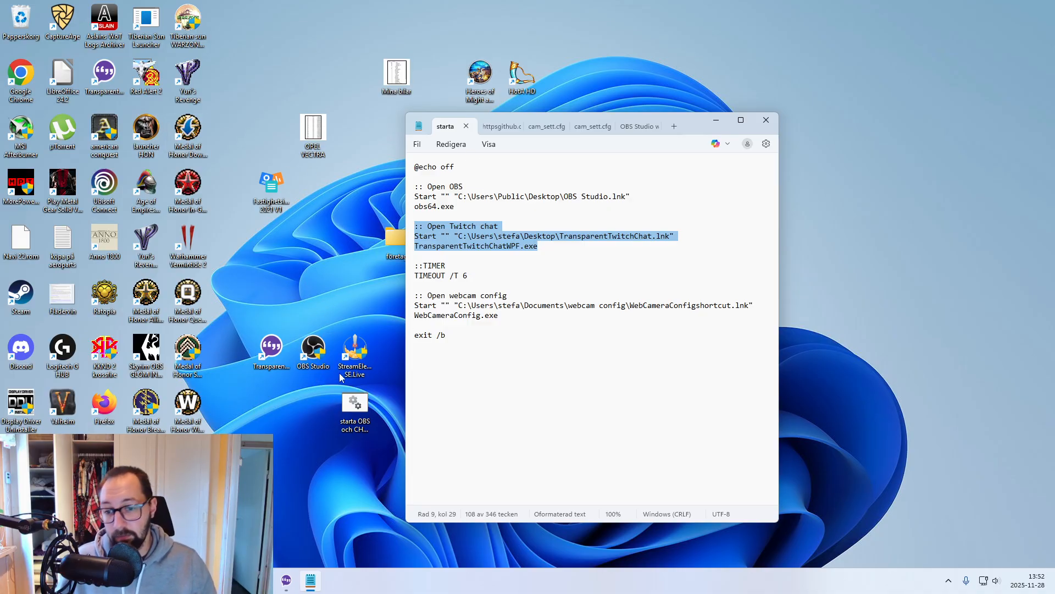
{"action": "left_click_drag", "start_coordinate": [694, 122], "coordinate": [751, 120]}
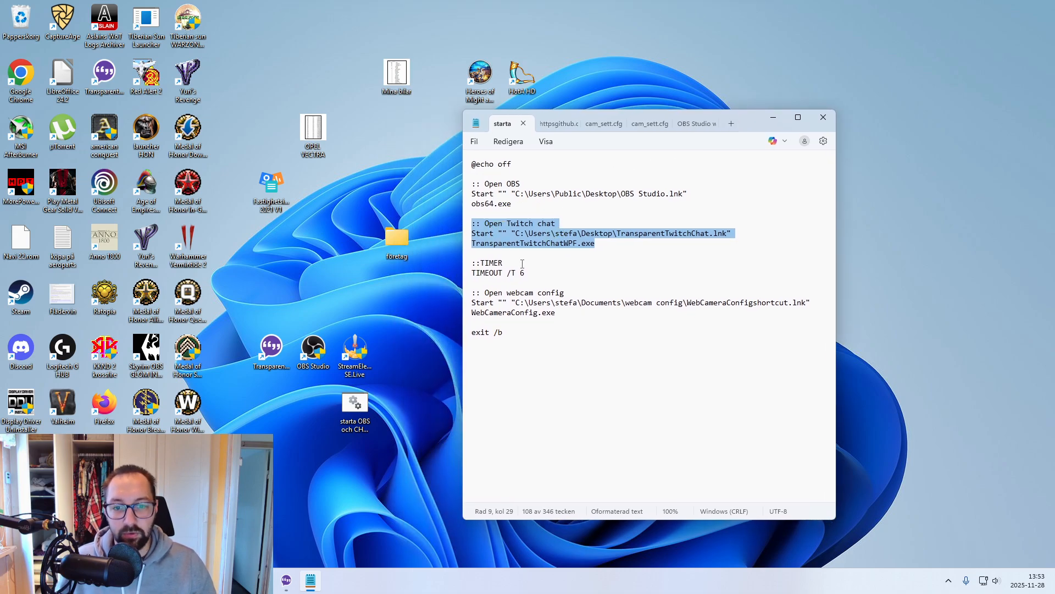
- Check the OBS and Twitch chat desktop shortcuts and the webcam config folder's shortcut against the script, and close both folder windows
{"action": "left_click", "coordinate": [318, 363]}
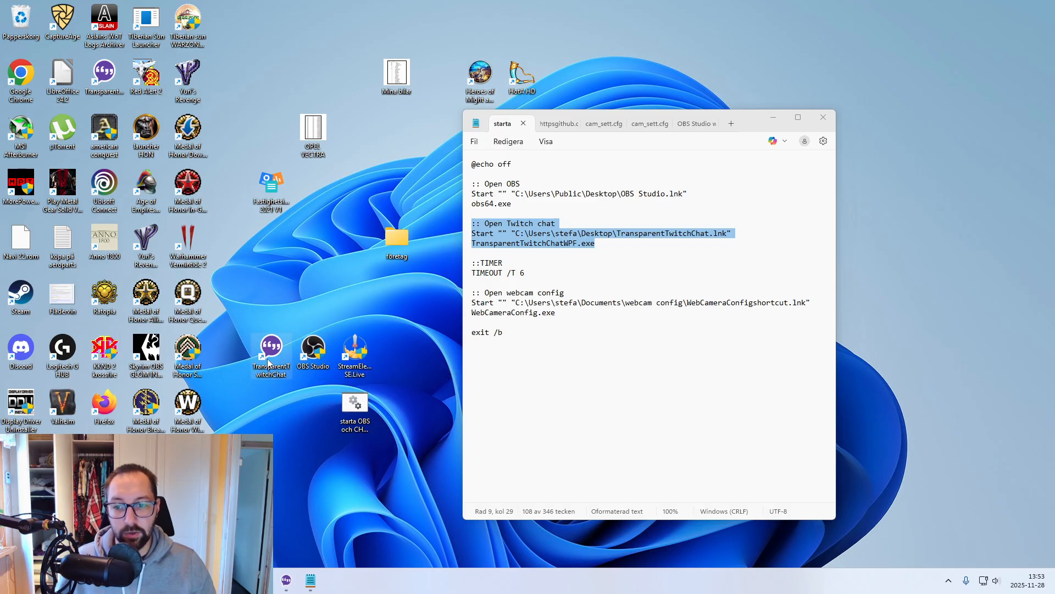
{"action": "left_click", "coordinate": [267, 358]}
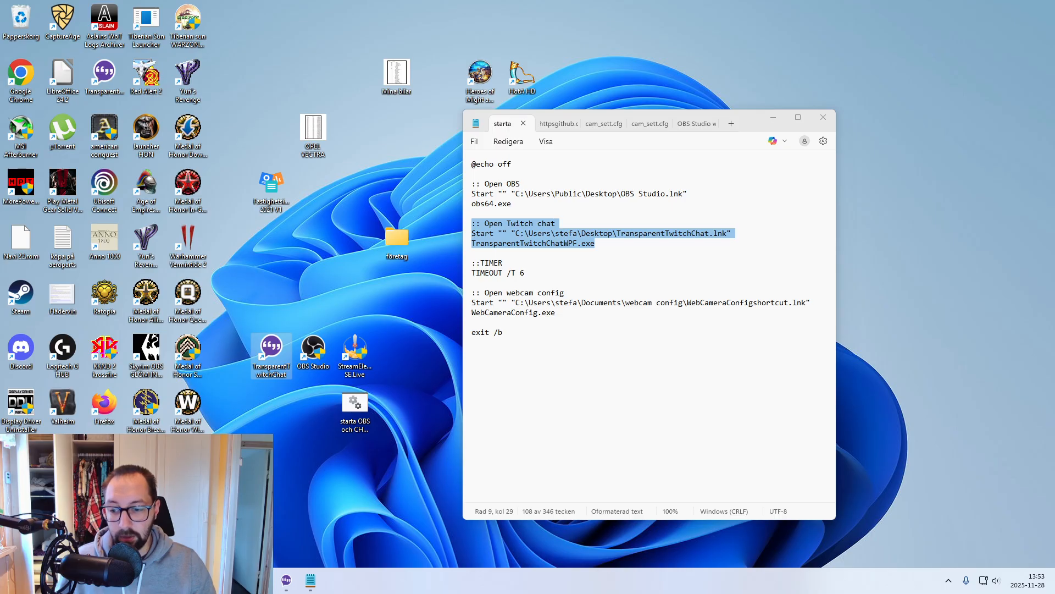
{"action": "left_click", "coordinate": [262, 580]}
{"action": "left_click", "coordinate": [260, 522]}
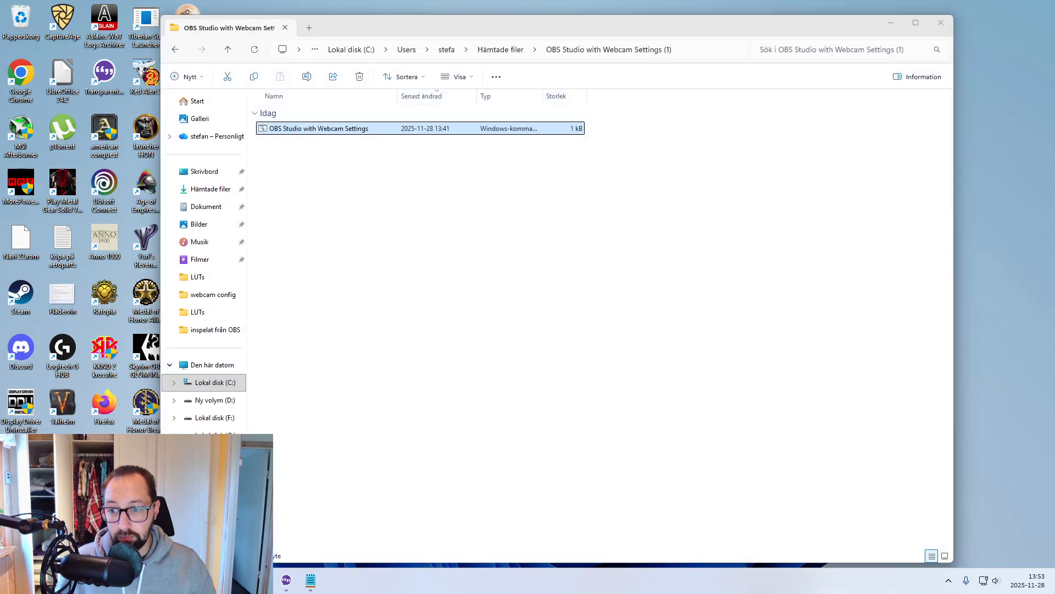
{"action": "left_click", "coordinate": [213, 581]}
{"action": "left_click", "coordinate": [163, 522]}
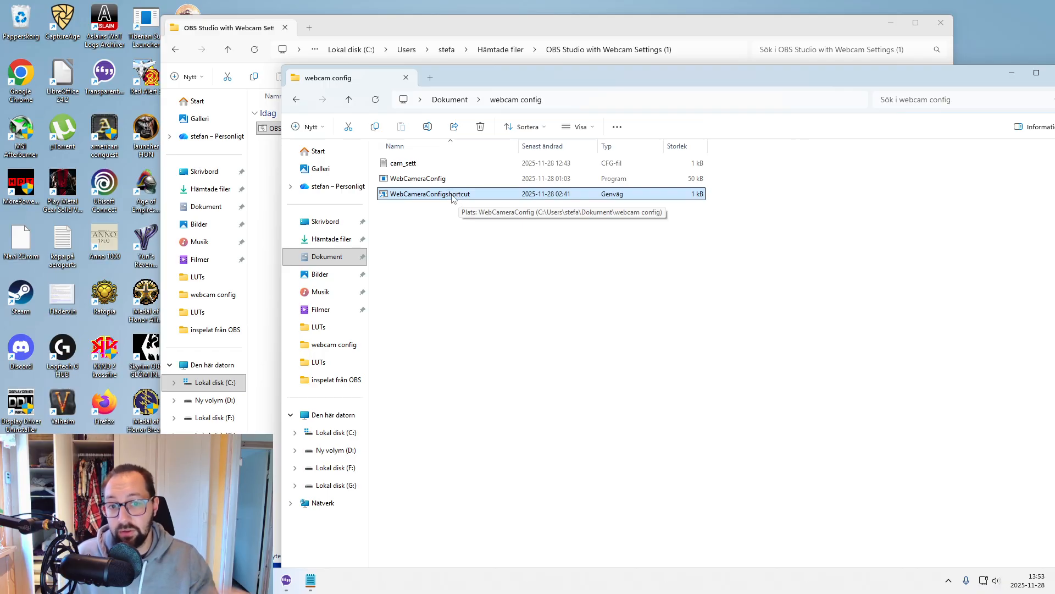
{"action": "left_click_drag", "start_coordinate": [882, 68], "coordinate": [761, 69]}
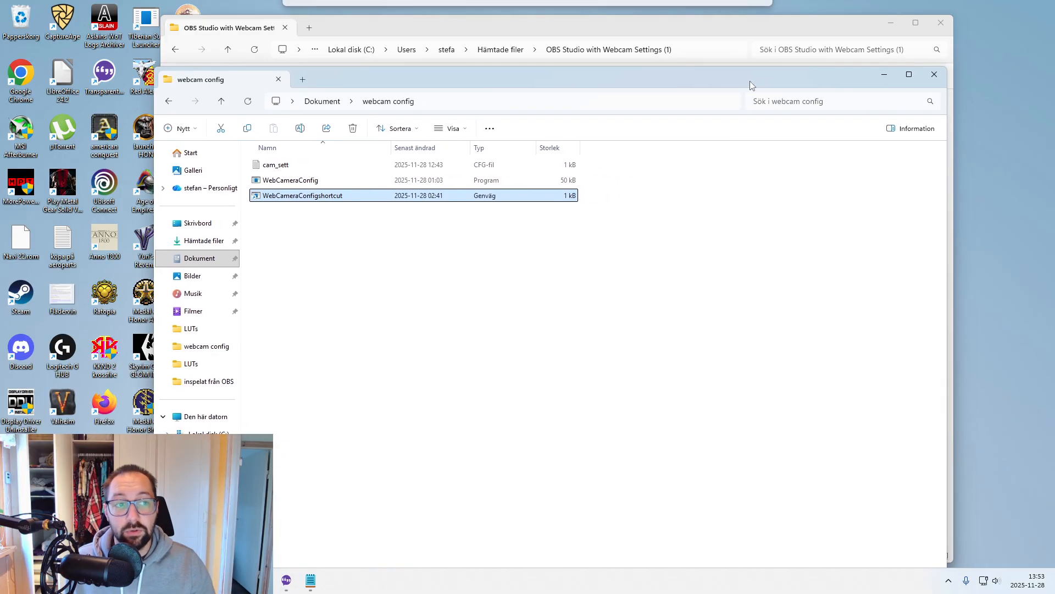
{"action": "left_click", "coordinate": [931, 73]}
{"action": "left_click", "coordinate": [942, 24]}
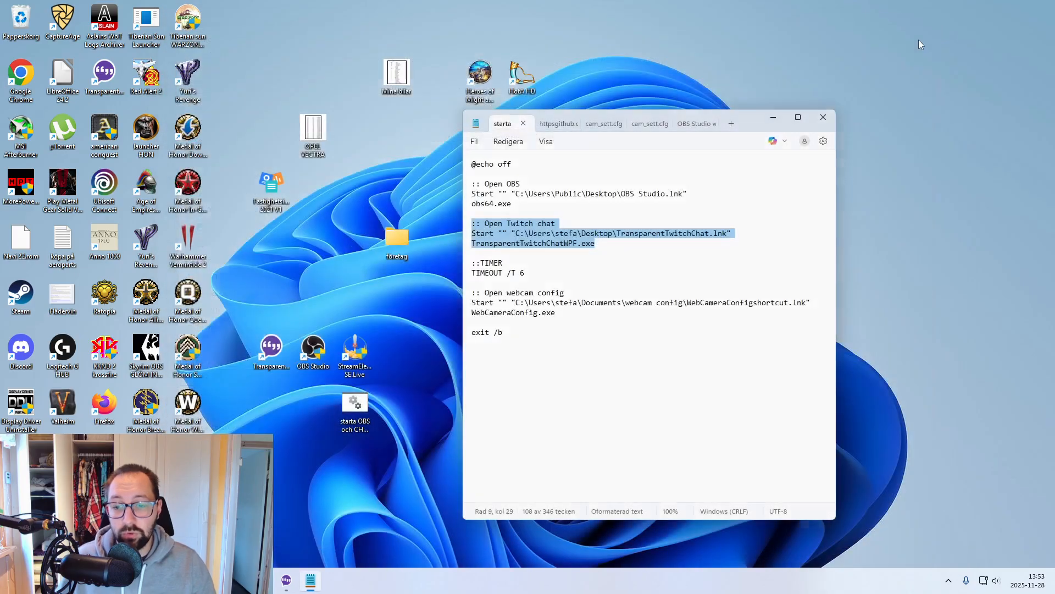
- Bring the OBS window back up over the open batch file
{"action": "left_click", "coordinate": [262, 580]}
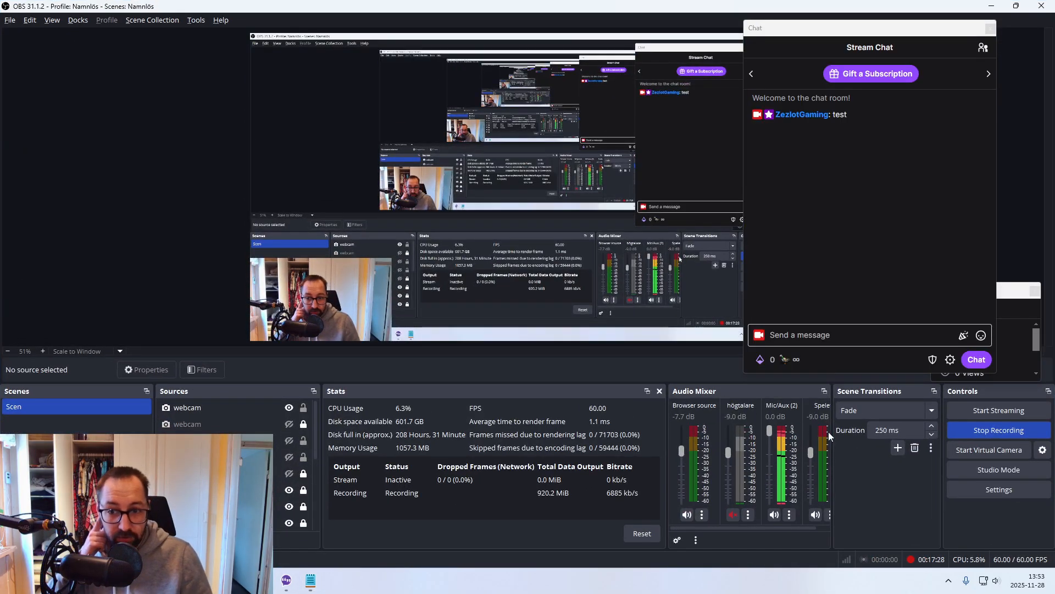